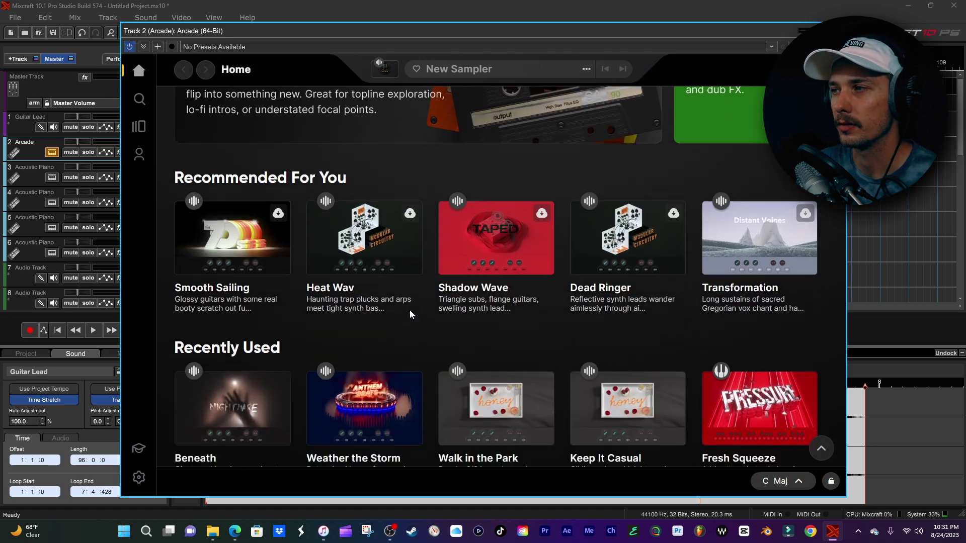
Browse the home page's recommended, recently used and themed line collections, including Chill Vibes and Melody Writing.
{"action": "scroll", "coordinate": [409, 307], "scroll_direction": "down", "scroll_amount": 10}
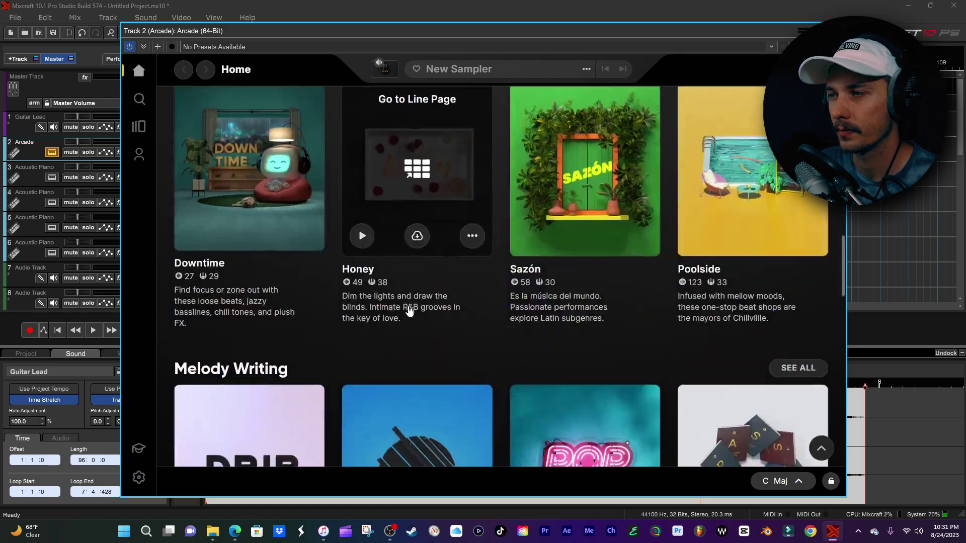
{"action": "scroll", "coordinate": [412, 301], "scroll_direction": "up", "scroll_amount": 18}
{"action": "scroll", "coordinate": [414, 300], "scroll_direction": "up", "scroll_amount": 5}
{"action": "mouse_move", "coordinate": [491, 293]}
{"action": "scroll", "coordinate": [453, 302], "scroll_direction": "down", "scroll_amount": 10}
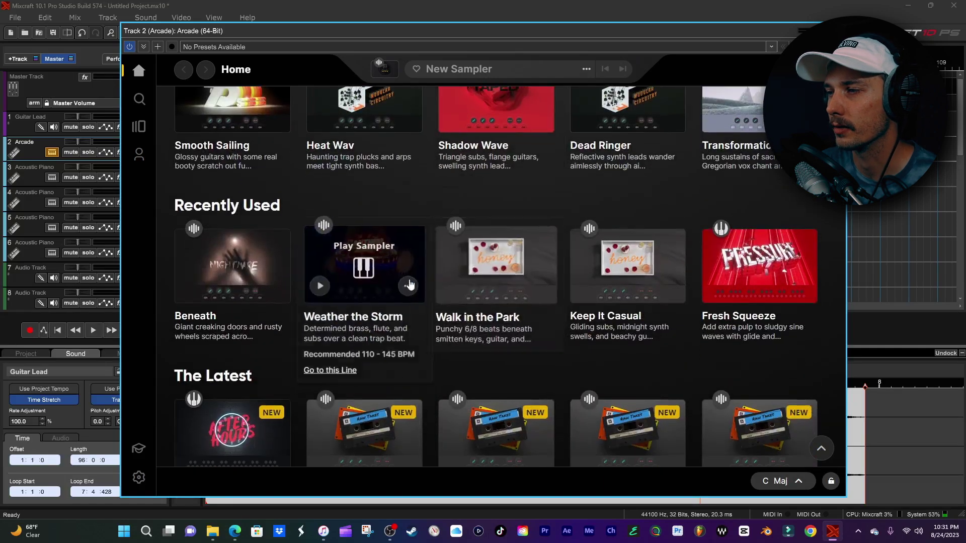
{"action": "scroll", "coordinate": [320, 321], "scroll_direction": "down", "scroll_amount": 4}
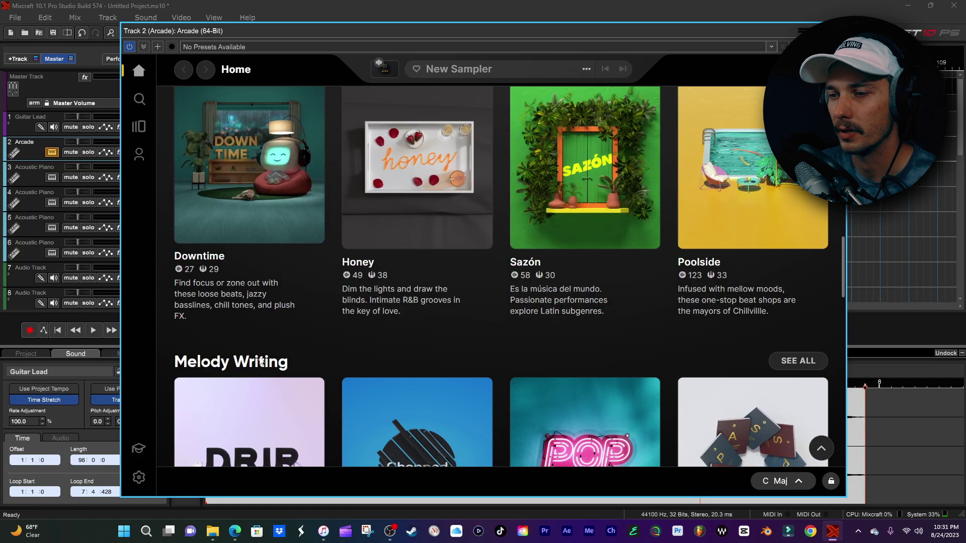
{"action": "scroll", "coordinate": [261, 362], "scroll_direction": "down", "scroll_amount": 3}
{"action": "scroll", "coordinate": [272, 347], "scroll_direction": "up", "scroll_amount": 5}
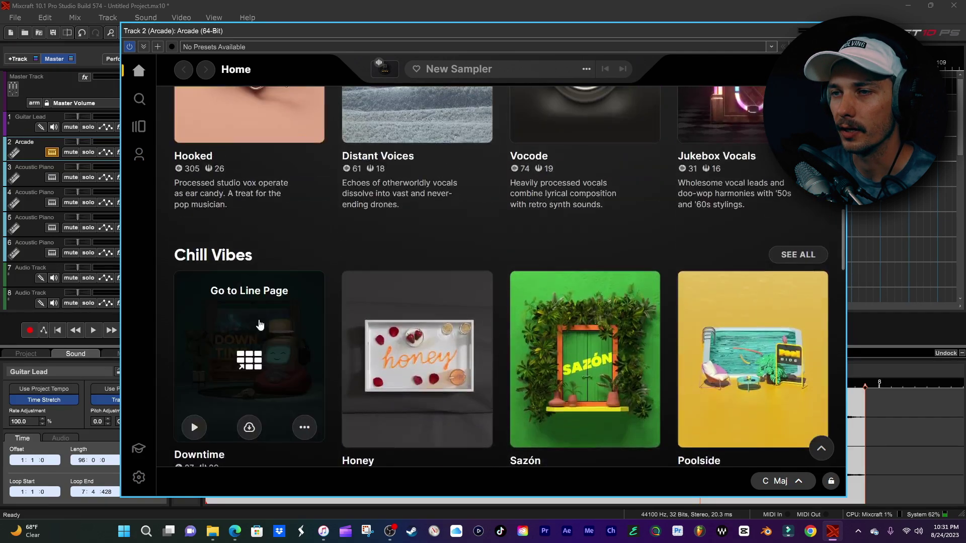
{"action": "scroll", "coordinate": [261, 327], "scroll_direction": "up", "scroll_amount": 3}
Browse the full collection of Lines and open the Anthem Beats line.
{"action": "left_click", "coordinate": [138, 129]}
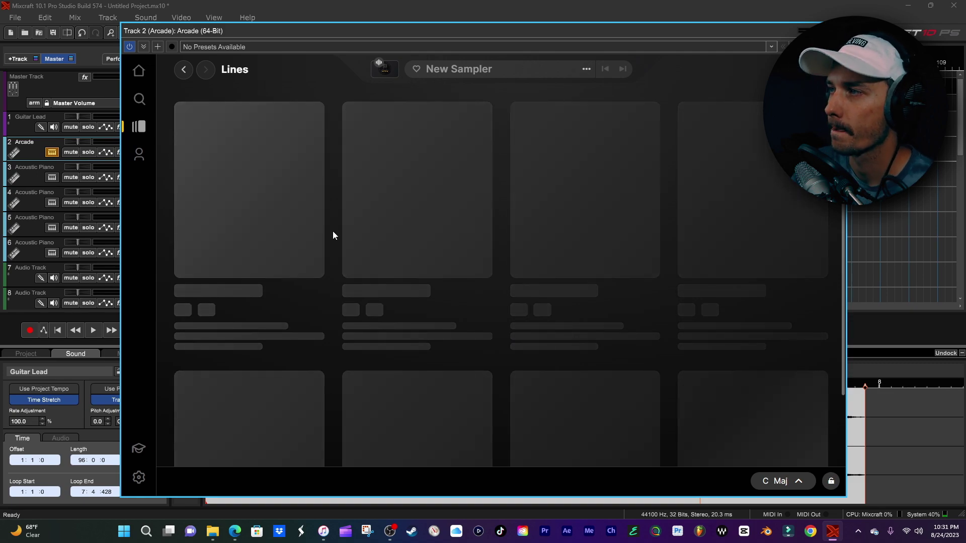
{"action": "scroll", "coordinate": [557, 341], "scroll_direction": "down", "scroll_amount": 2}
{"action": "scroll", "coordinate": [555, 345], "scroll_direction": "down", "scroll_amount": 12}
{"action": "scroll", "coordinate": [503, 290], "scroll_direction": "up", "scroll_amount": 5}
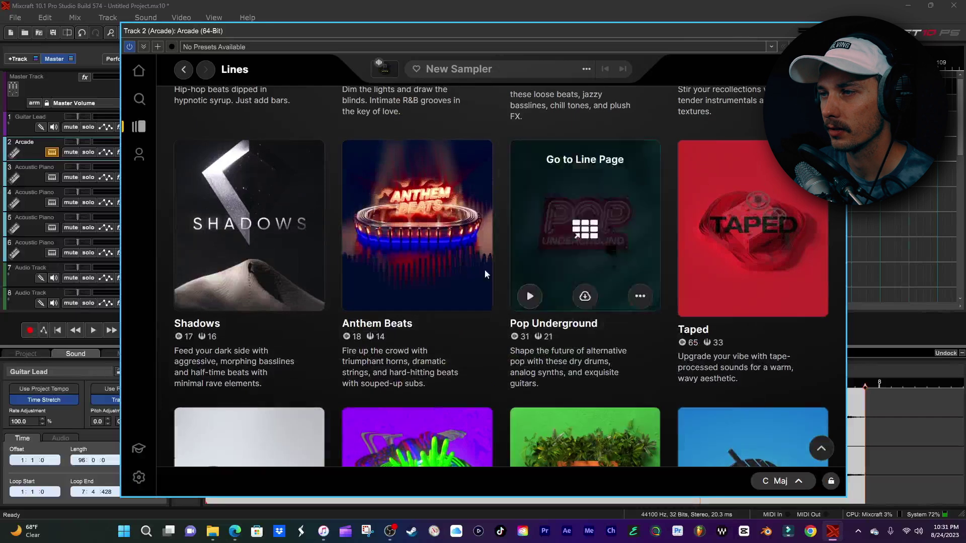
{"action": "left_click", "coordinate": [418, 232]}
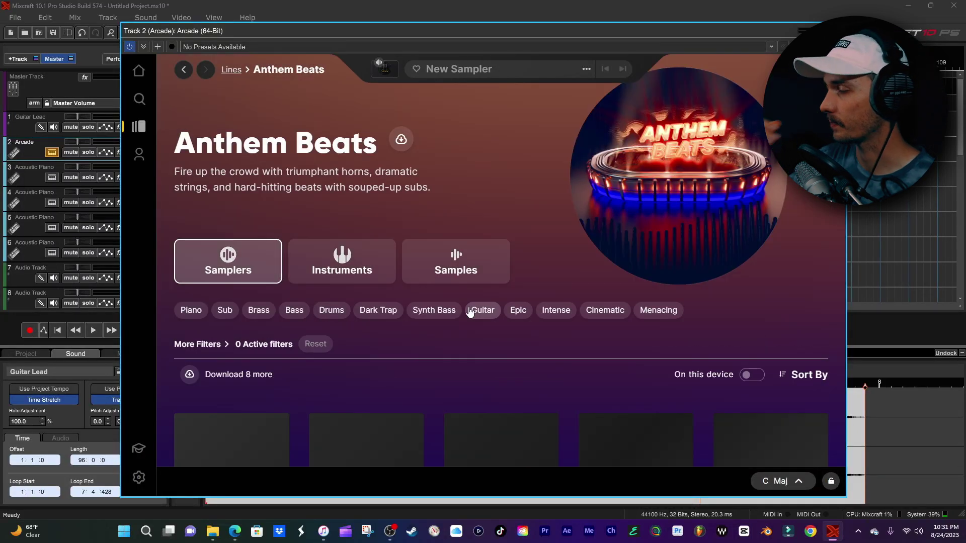
Start a preview of the Hard Fought sampler and set the session key to F minor.
{"action": "scroll", "coordinate": [515, 287], "scroll_direction": "down", "scroll_amount": 4}
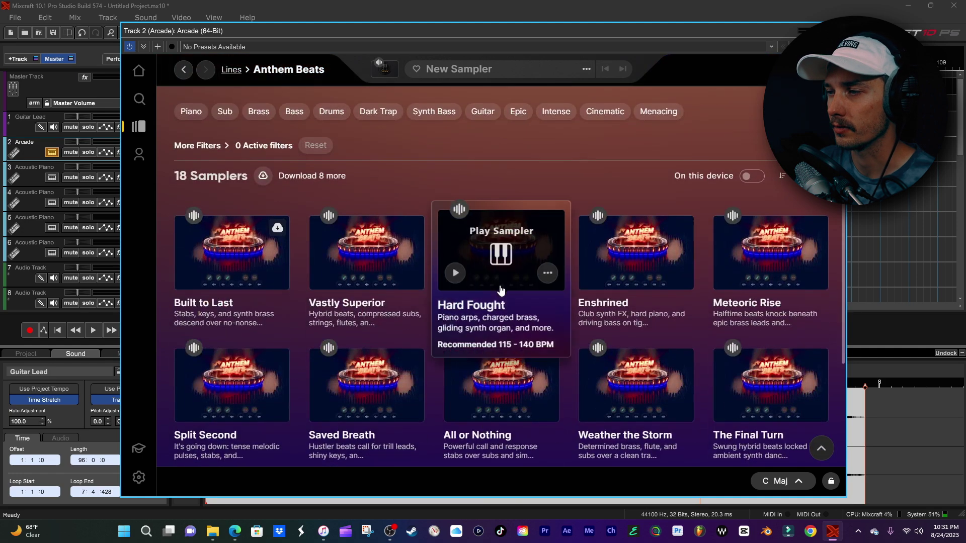
{"action": "left_click", "coordinate": [455, 272]}
{"action": "left_click", "coordinate": [798, 481]}
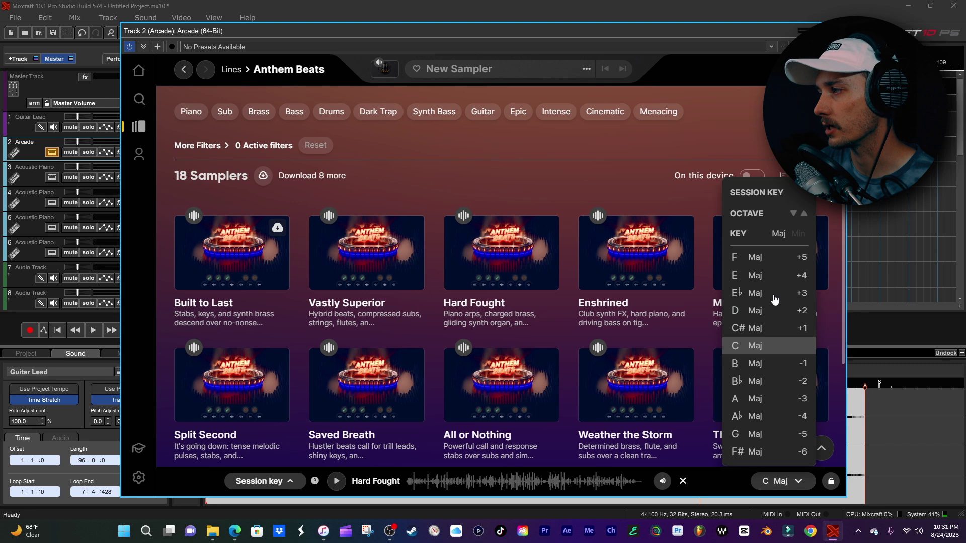
{"action": "left_click", "coordinate": [798, 234]}
{"action": "left_click", "coordinate": [750, 417]}
{"action": "mouse_move", "coordinate": [806, 507]}
{"action": "left_click", "coordinate": [764, 486]}
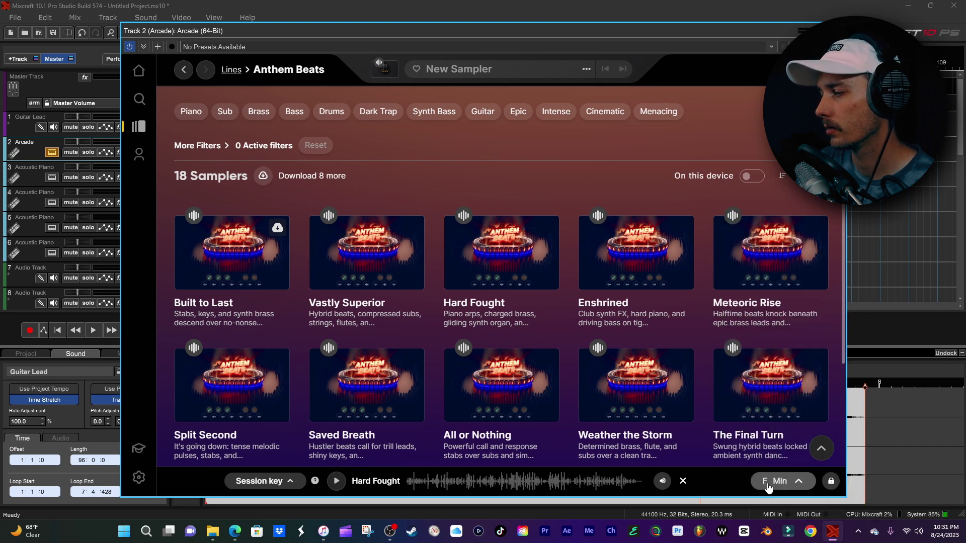
Preview the Hard Fought, Split Second and All or Nothing samplers one after another in the session key.
{"action": "left_click", "coordinate": [455, 273]}
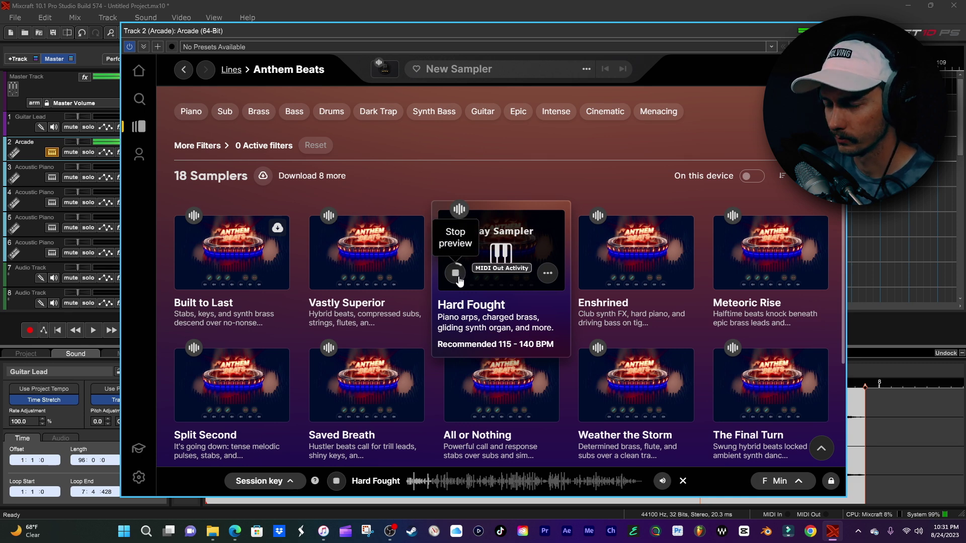
{"action": "left_click", "coordinate": [457, 276]}
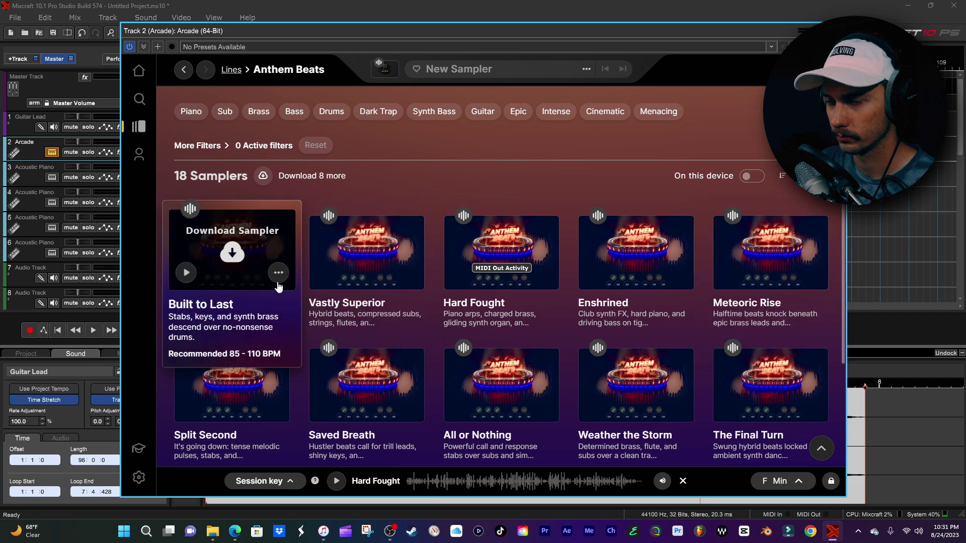
{"action": "scroll", "coordinate": [320, 291], "scroll_direction": "down", "scroll_amount": 1}
{"action": "left_click", "coordinate": [186, 340]}
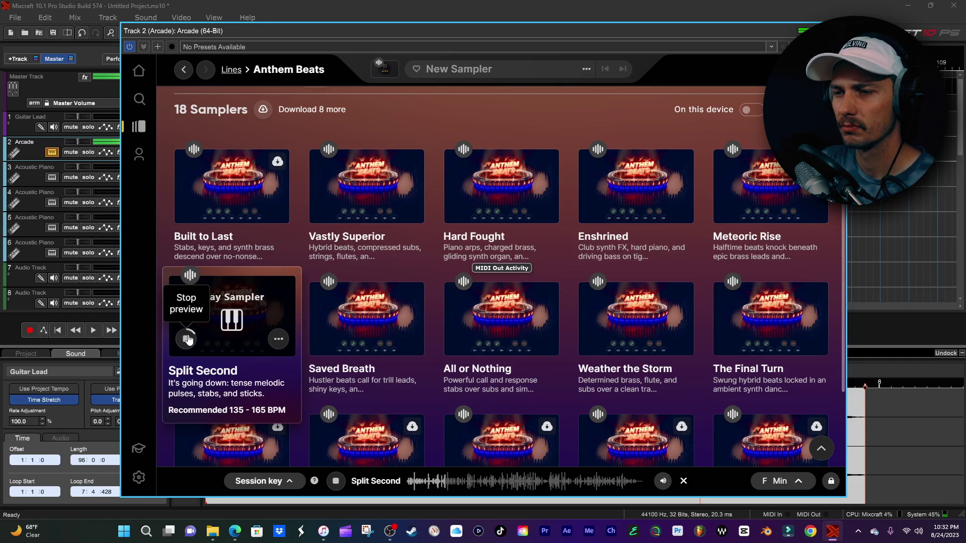
{"action": "left_click", "coordinate": [188, 340]}
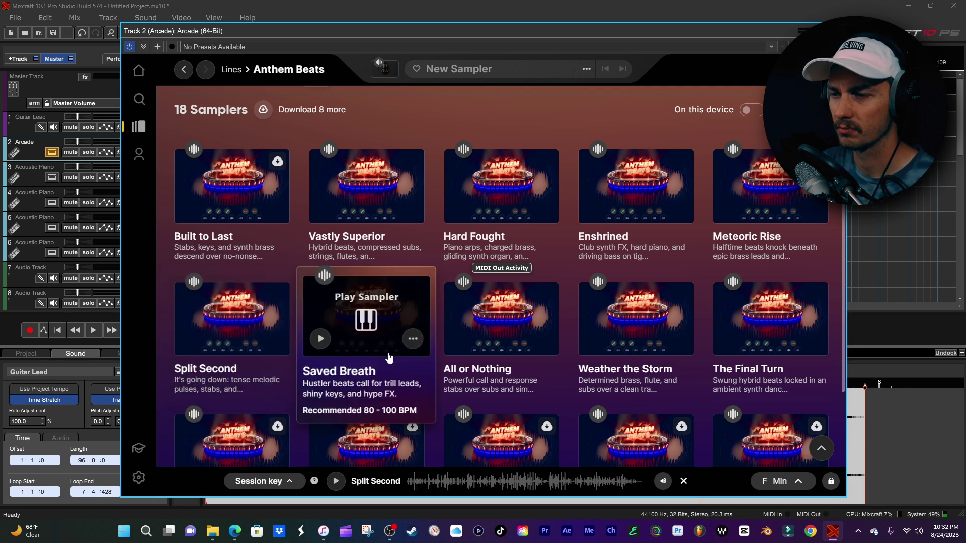
{"action": "left_click", "coordinate": [456, 345]}
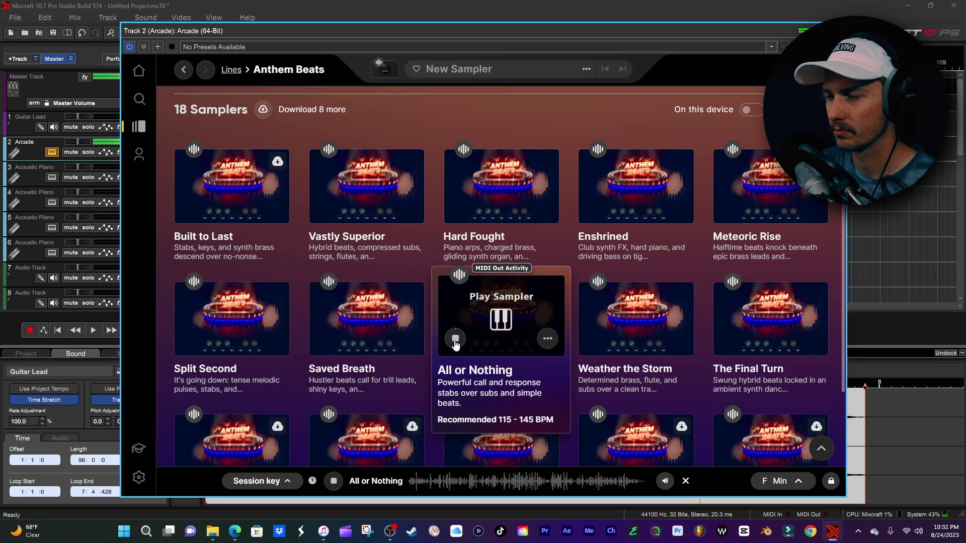
{"action": "left_click", "coordinate": [455, 340]}
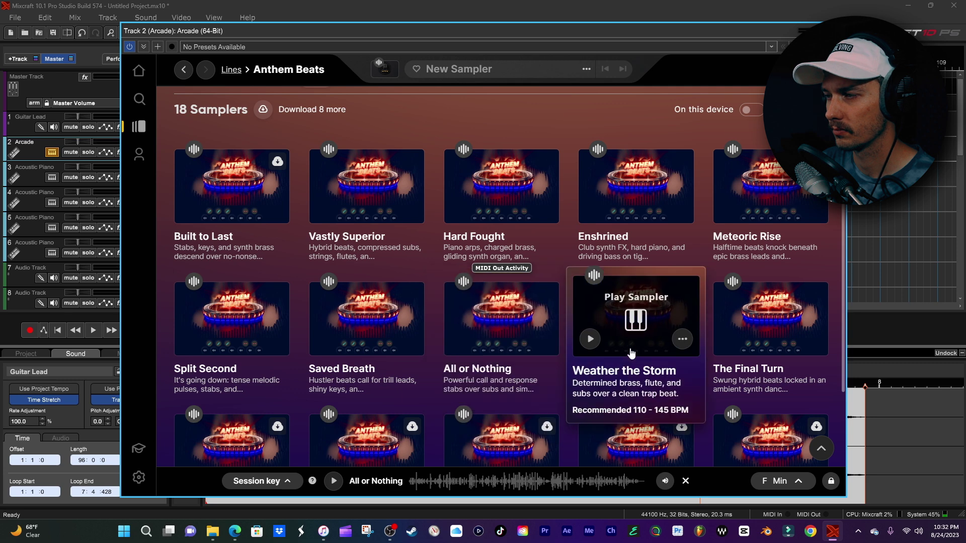
Preview the Weather the Storm sampler, load it into the Arcade track and close the instrument window.
{"action": "left_click", "coordinate": [591, 340]}
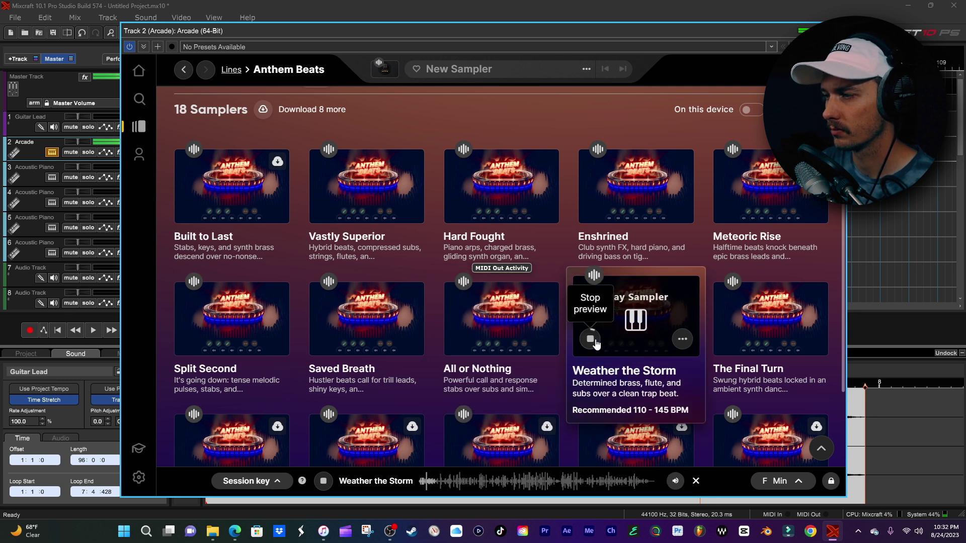
{"action": "left_click", "coordinate": [594, 341]}
{"action": "left_click", "coordinate": [635, 321]}
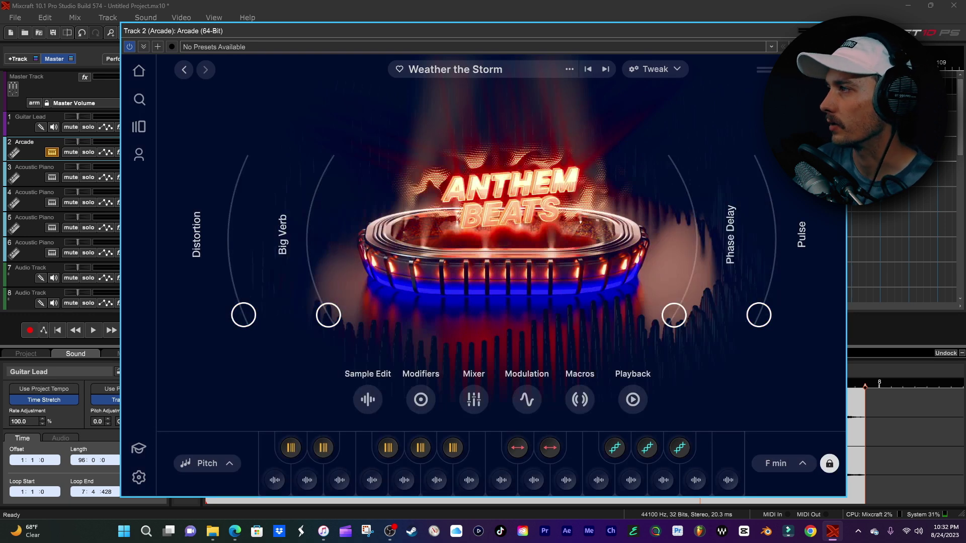
{"action": "left_click", "coordinate": [837, 31]}
Add an instrument clip at bar 1 of the Arcade track and extend it to 8 bars.
{"action": "left_click", "coordinate": [593, 133]}
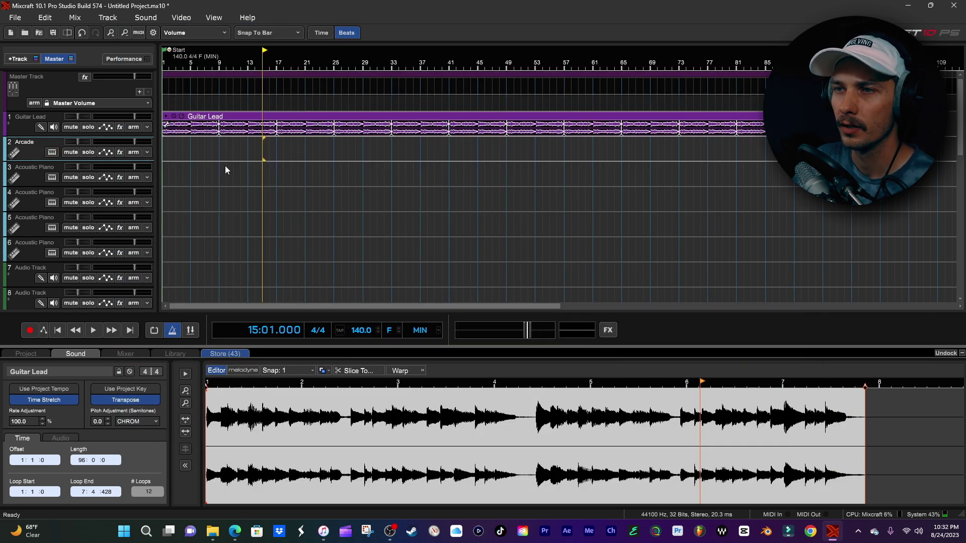
{"action": "left_click", "coordinate": [58, 330]}
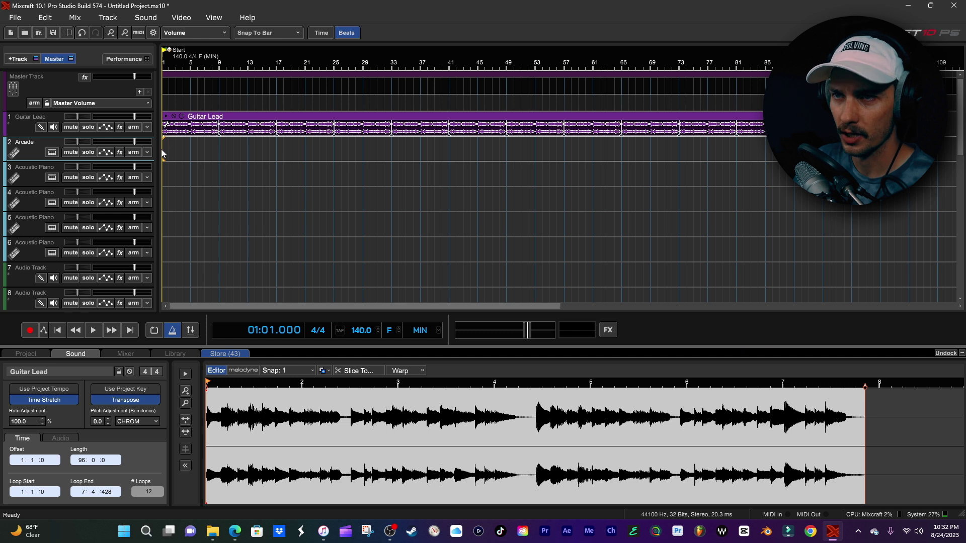
{"action": "right_click", "coordinate": [165, 146]}
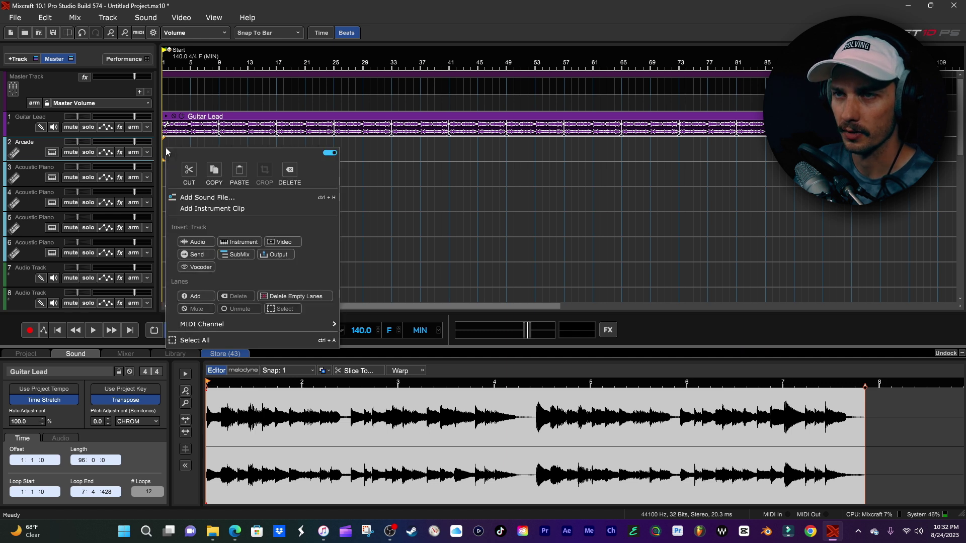
{"action": "left_click", "coordinate": [245, 207]}
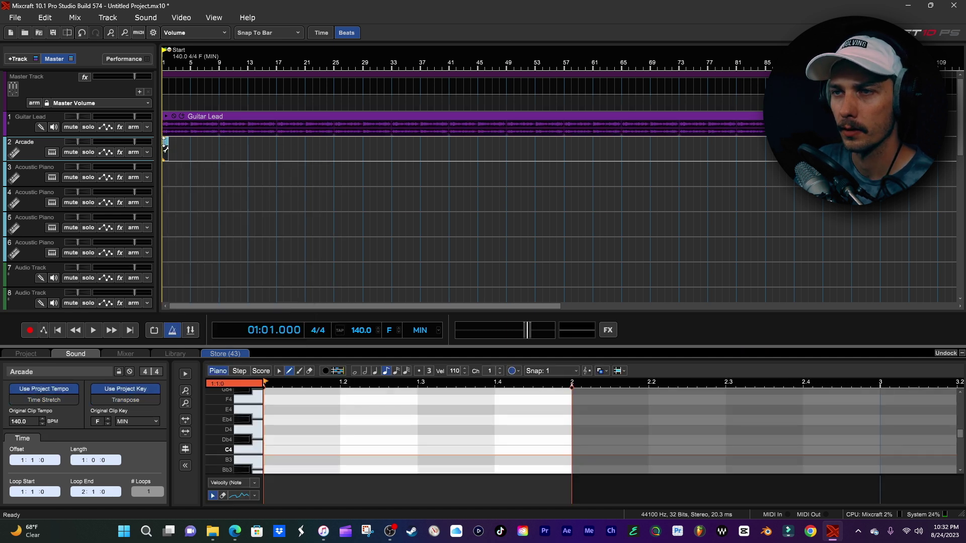
{"action": "scroll", "coordinate": [532, 405], "scroll_direction": "down", "scroll_amount": 5}
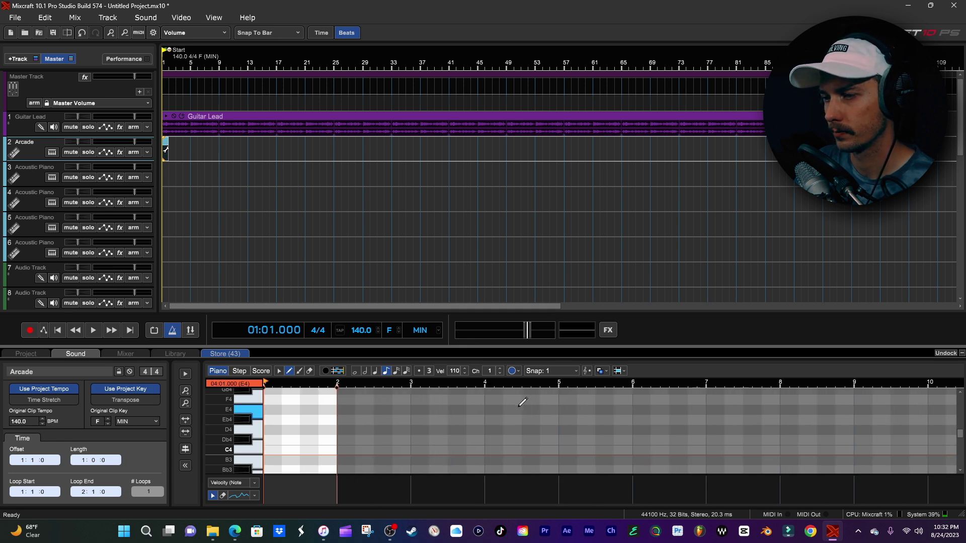
{"action": "left_click_drag", "start_coordinate": [319, 385], "coordinate": [641, 413]}
{"action": "left_click_drag", "start_coordinate": [703, 414], "coordinate": [705, 414]}
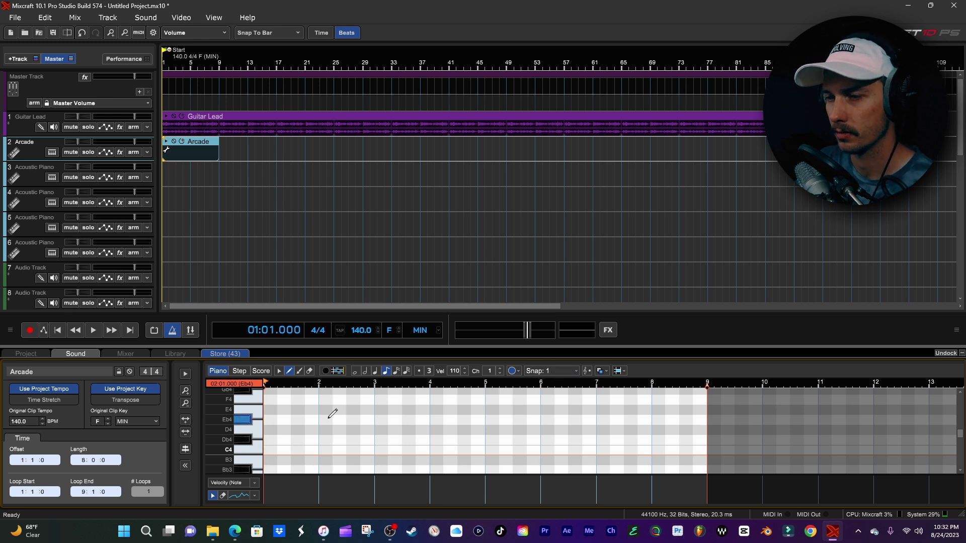
Enlarge the piano roll editor vertically so that more note rows fit below the timeline.
{"action": "left_click_drag", "start_coordinate": [360, 342], "coordinate": [358, 251]}
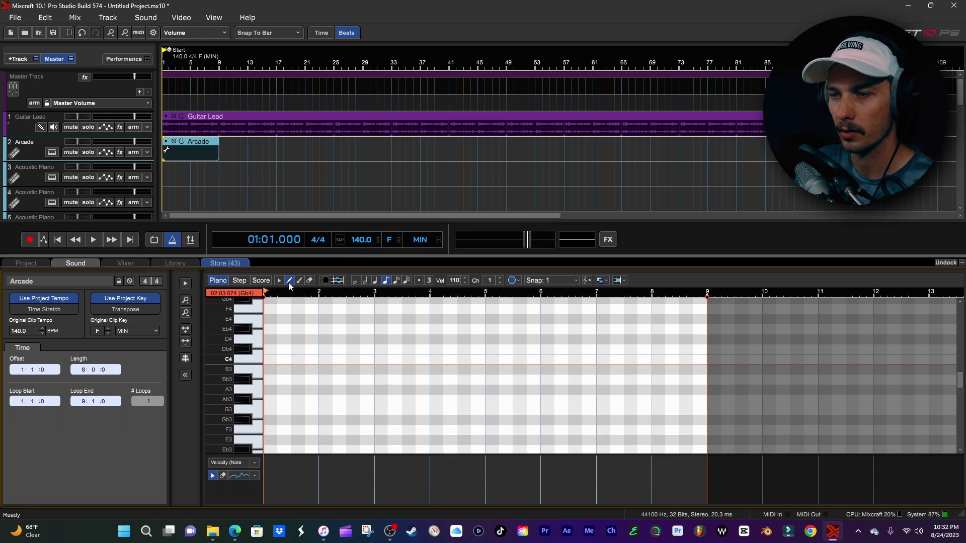
{"action": "left_click", "coordinate": [238, 303]}
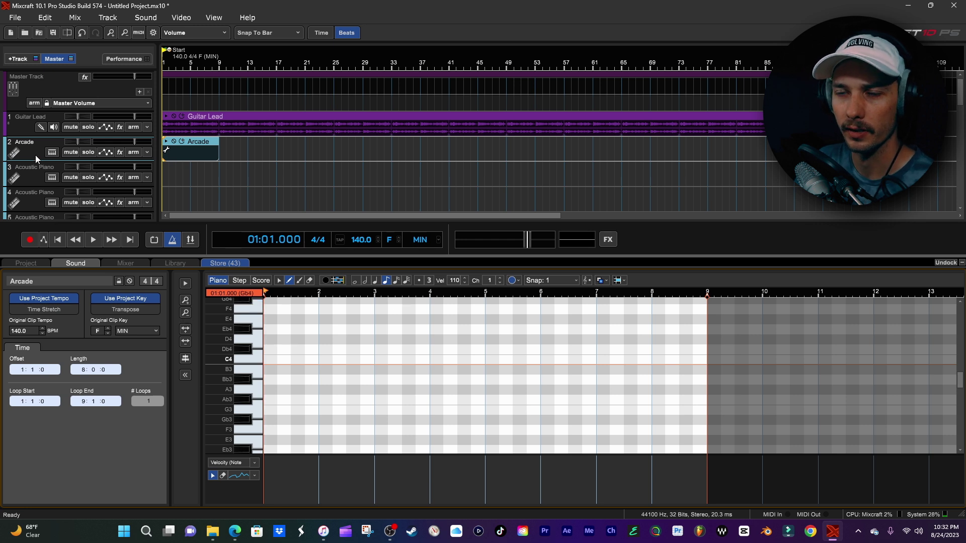
{"action": "left_click_drag", "start_coordinate": [286, 254], "coordinate": [201, 174]}
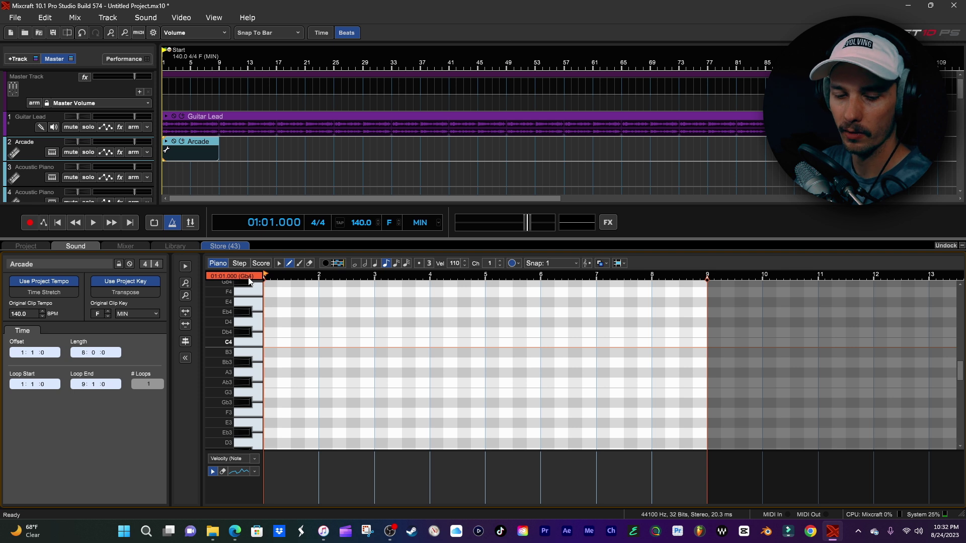
Audition the C3 key and draw one C3 note spanning all 8 bars of the Arcade clip.
{"action": "scroll", "coordinate": [246, 337], "scroll_direction": "down", "scroll_amount": 3}
{"action": "scroll", "coordinate": [247, 344], "scroll_direction": "up", "scroll_amount": 1}
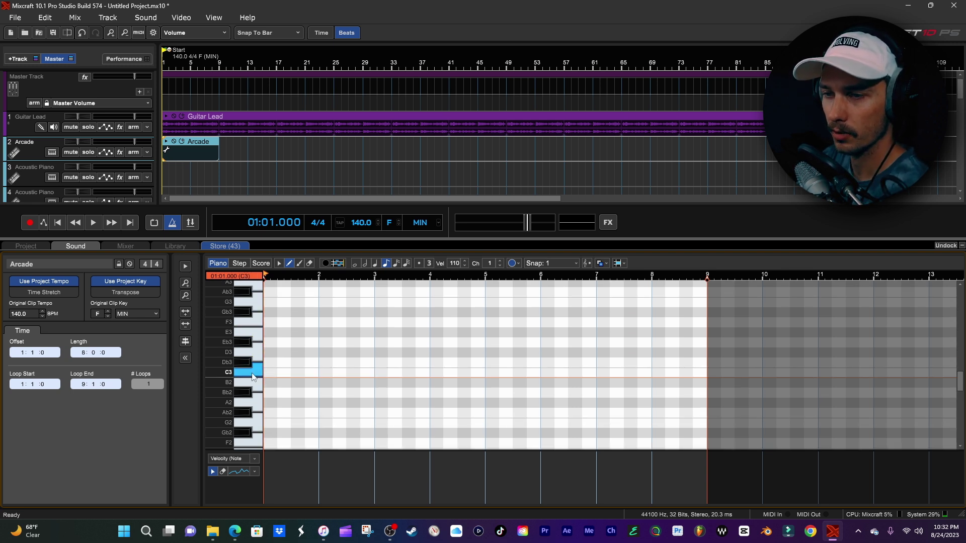
{"action": "left_click", "coordinate": [256, 377]}
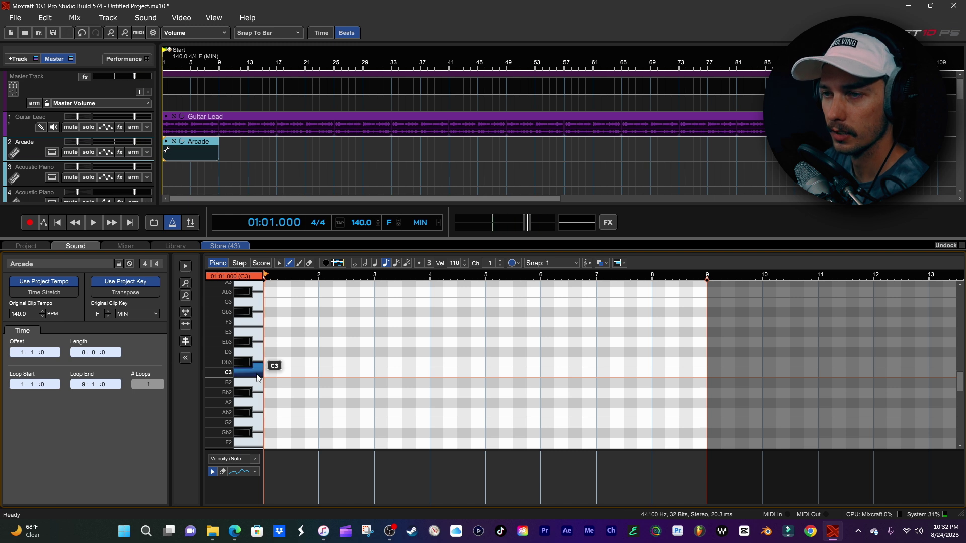
{"action": "left_click_drag", "start_coordinate": [268, 372], "coordinate": [678, 379]}
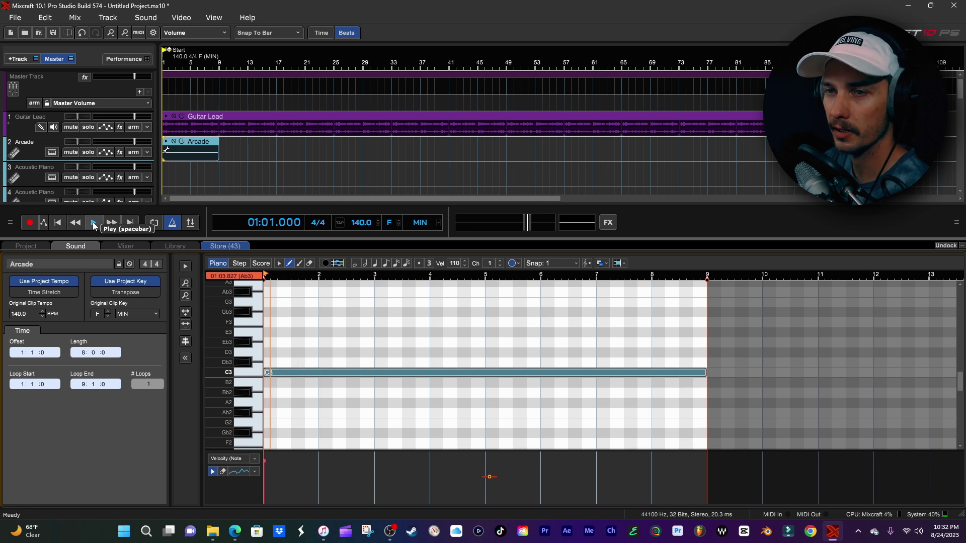
Play the project from bar 1 to hear the Arcade note with the guitar, and return the playhead to the start.
{"action": "left_click", "coordinate": [93, 223]}
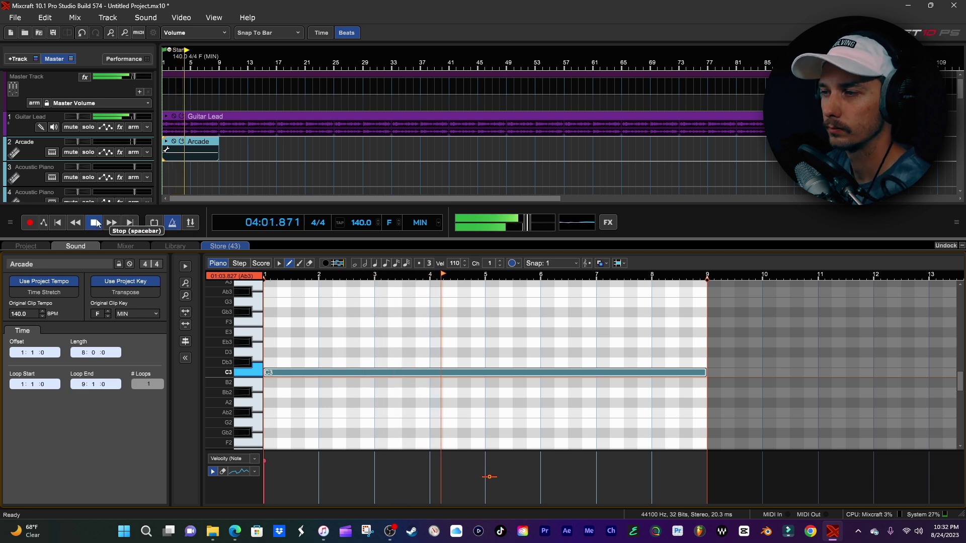
{"action": "left_click", "coordinate": [98, 223]}
{"action": "left_click", "coordinate": [57, 223]}
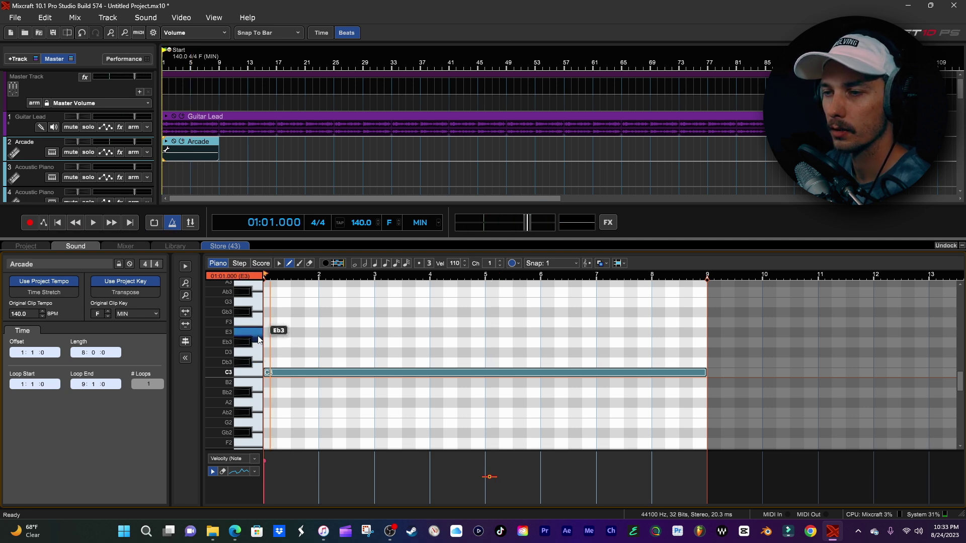
Audition the keys above C3 on the piano roll keyboard, going up to Db4.
{"action": "left_click", "coordinate": [258, 309]}
{"action": "scroll", "coordinate": [258, 310], "scroll_direction": "up", "scroll_amount": 1}
{"action": "left_click", "coordinate": [258, 311]}
{"action": "scroll", "coordinate": [256, 317], "scroll_direction": "up", "scroll_amount": 2}
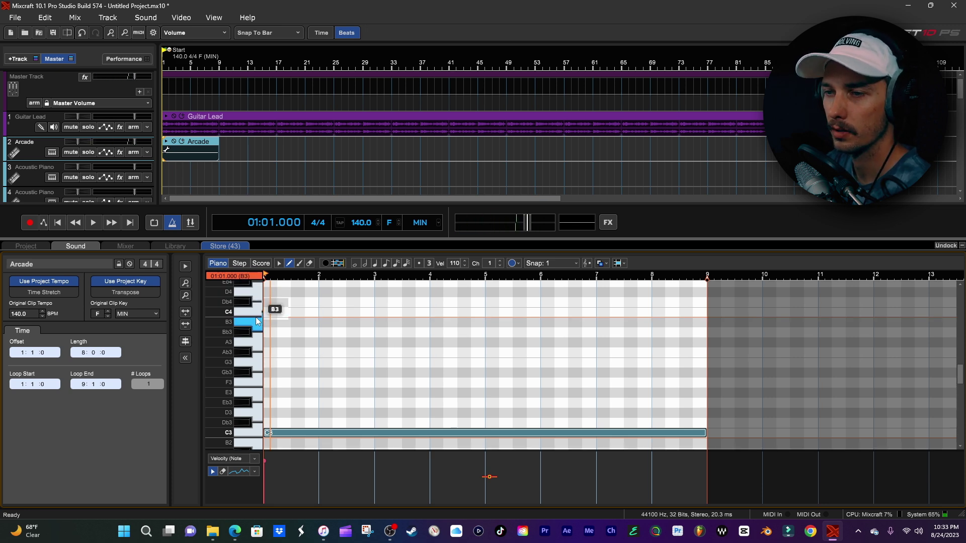
{"action": "left_click", "coordinate": [256, 307]}
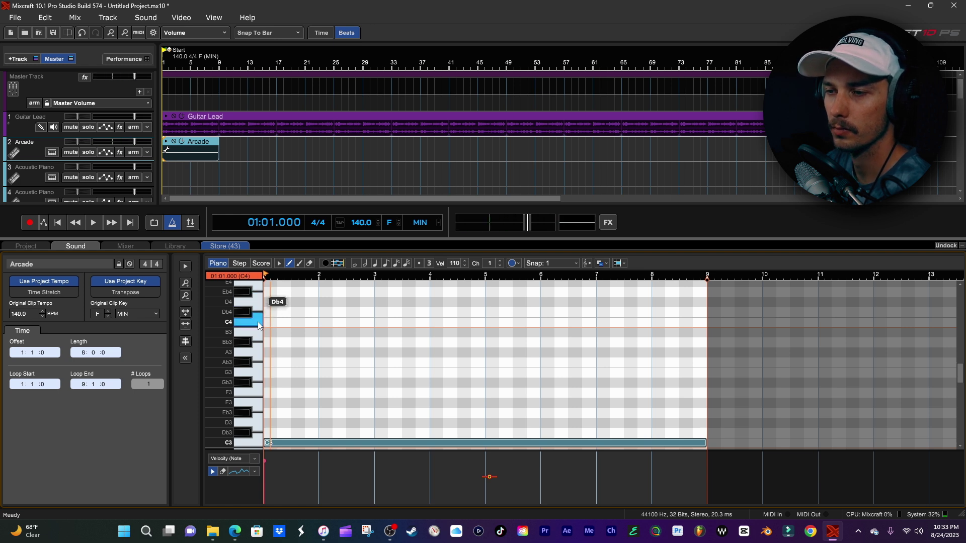
{"action": "scroll", "coordinate": [255, 317], "scroll_direction": "down", "scroll_amount": 3}
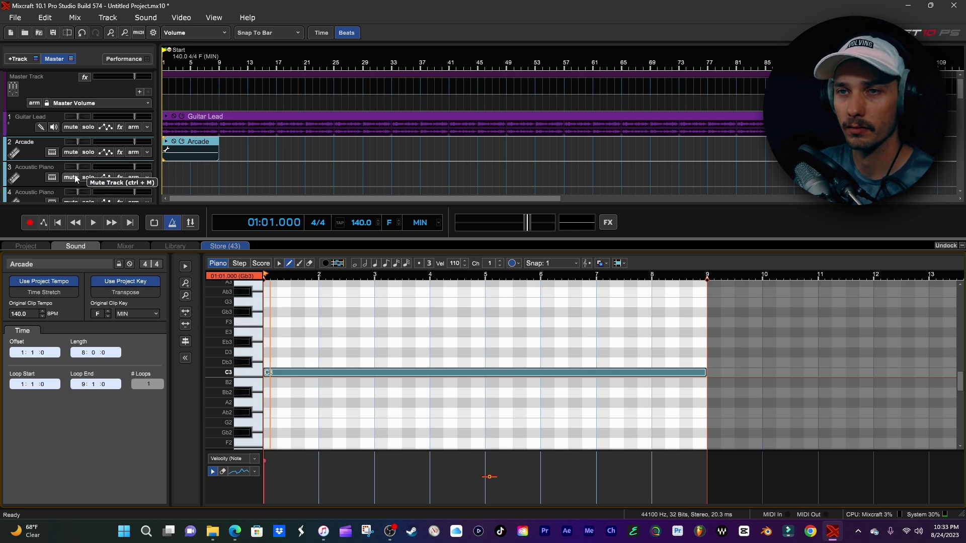
Mix the Arcade instrument track to a new audio track and trim the resulting clip and its loop end to bar 9.
{"action": "mouse_move", "coordinate": [151, 169]}
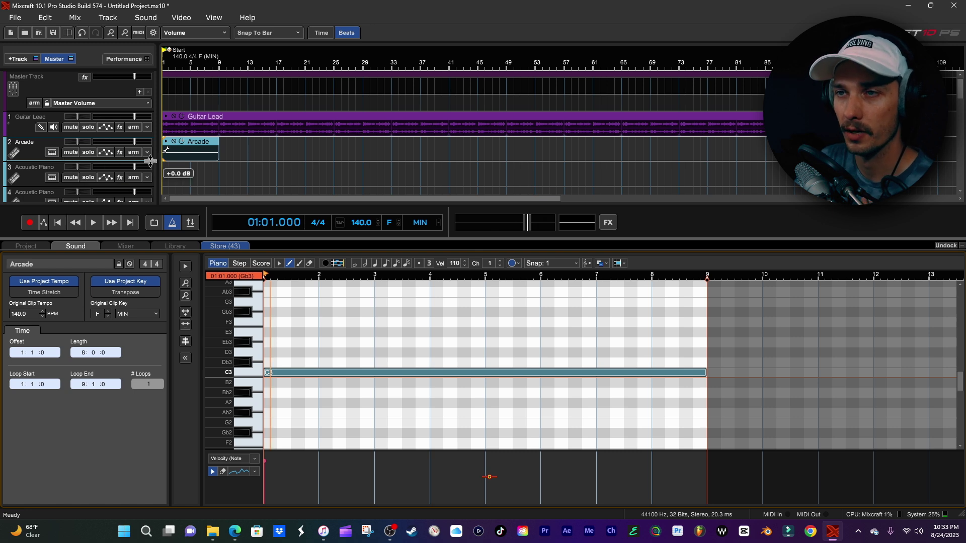
{"action": "left_click", "coordinate": [32, 156]}
{"action": "right_click", "coordinate": [32, 153]}
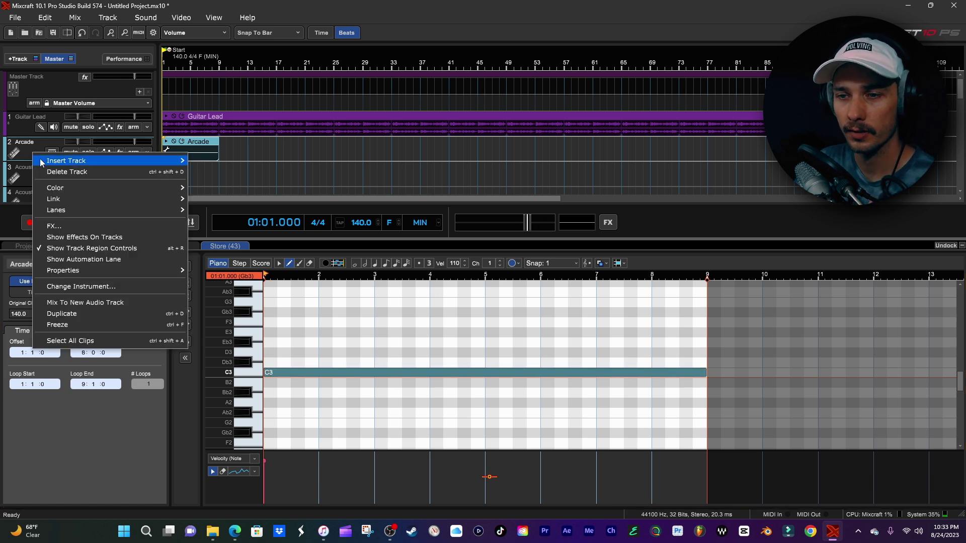
{"action": "left_click", "coordinate": [108, 303]}
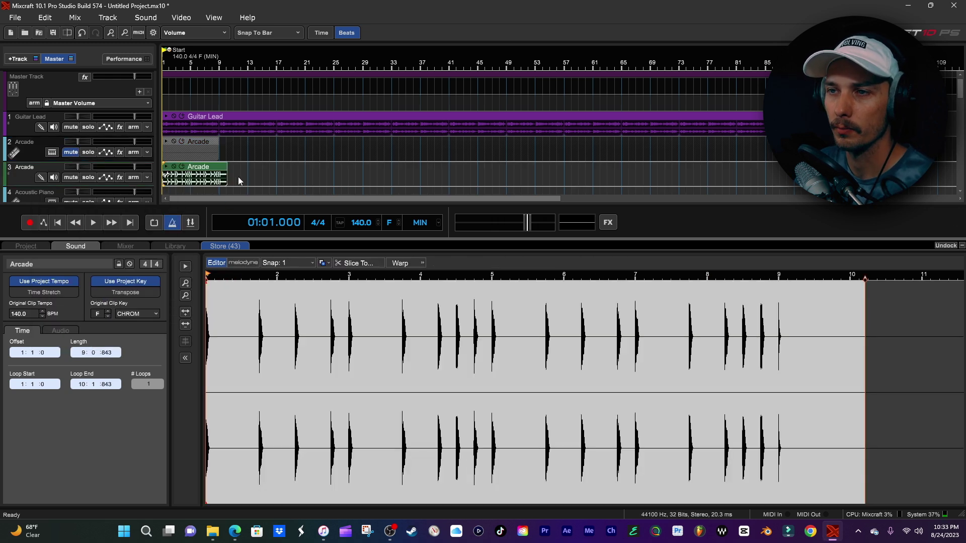
{"action": "left_click_drag", "start_coordinate": [229, 171], "coordinate": [219, 172]}
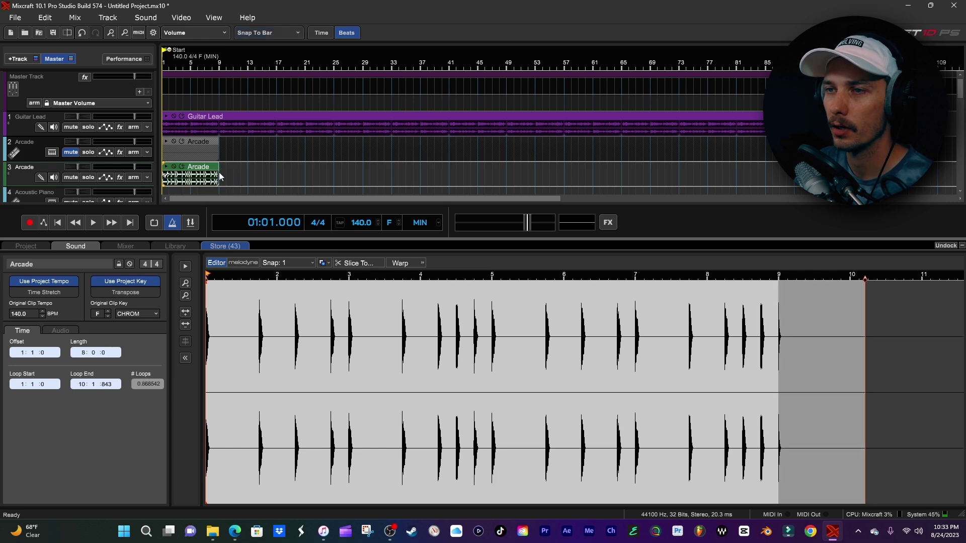
{"action": "left_click_drag", "start_coordinate": [865, 279], "coordinate": [778, 278]}
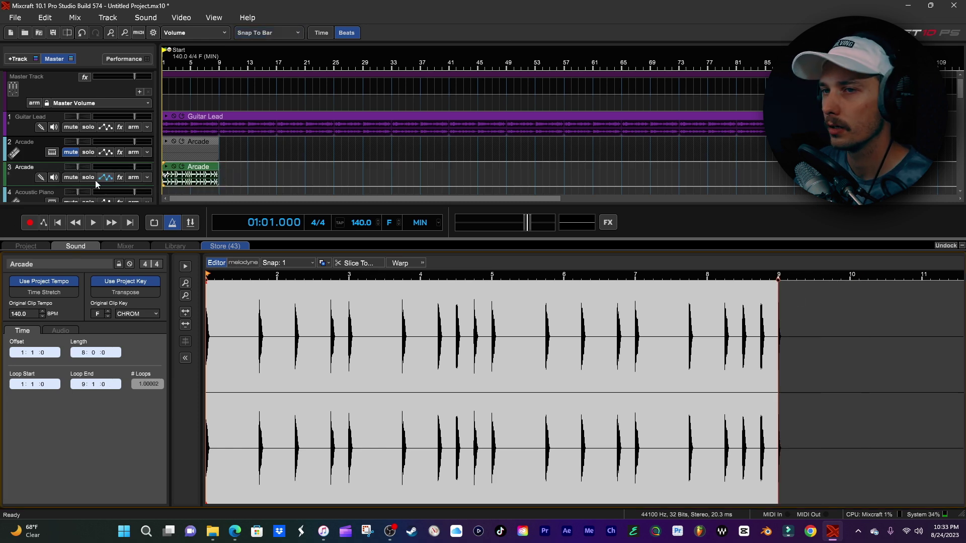
Unmute the Arcade instrument track, reopen its MIDI clip and move the C3 note up to D3.
{"action": "left_click", "coordinate": [71, 152]}
{"action": "left_click", "coordinate": [182, 149]}
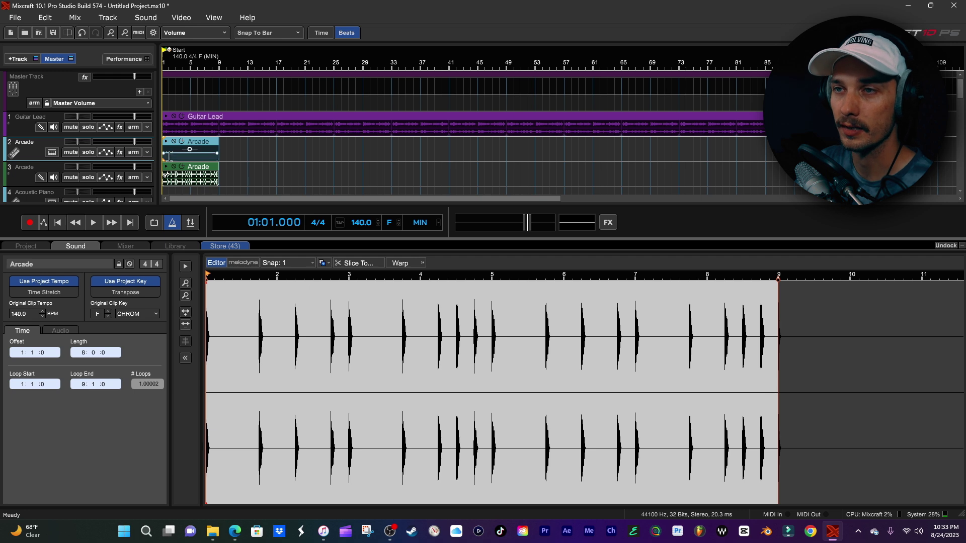
{"action": "left_click", "coordinate": [191, 144]}
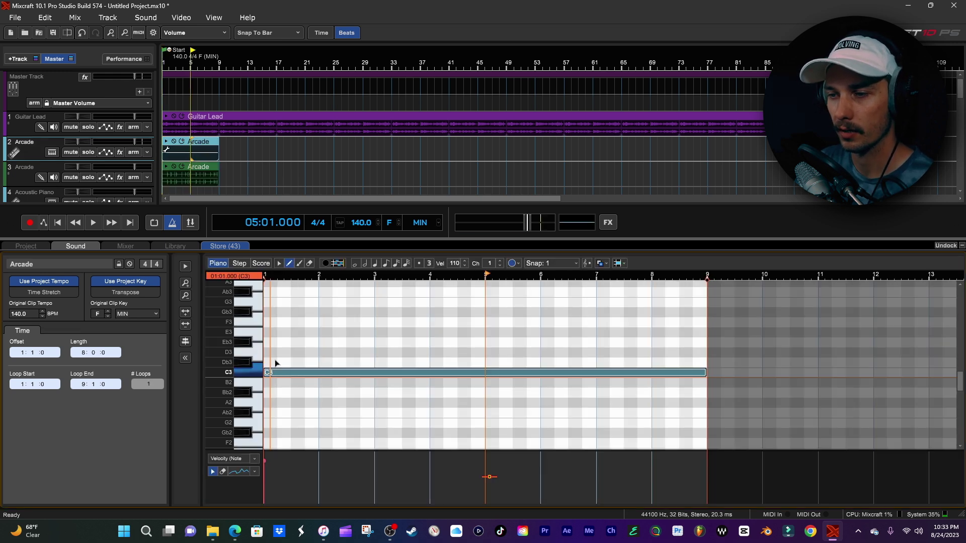
{"action": "left_click_drag", "start_coordinate": [274, 372], "coordinate": [278, 352]}
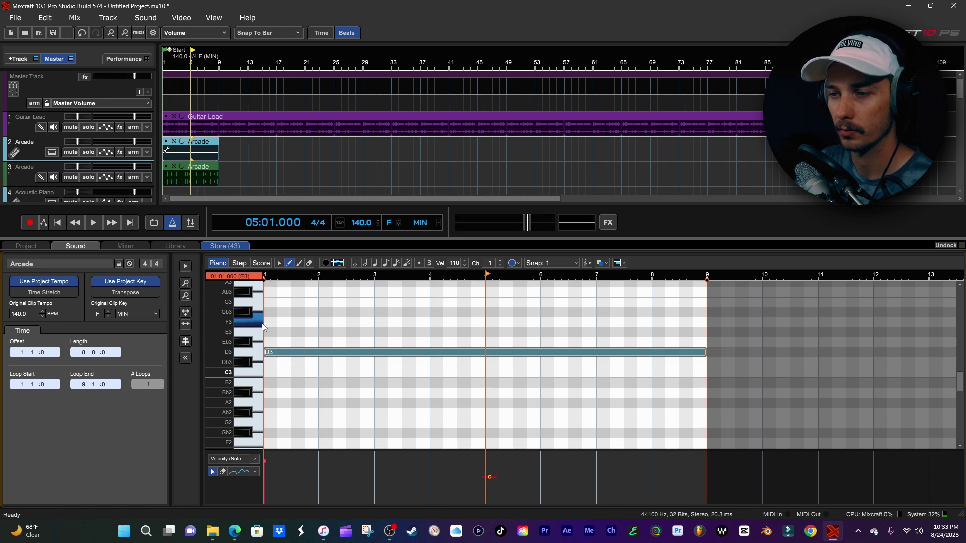
Add an A3 note spanning all 8 bars of the Arcade clip and play the project from the start.
{"action": "left_click", "coordinate": [268, 282]}
{"action": "left_click", "coordinate": [57, 223]}
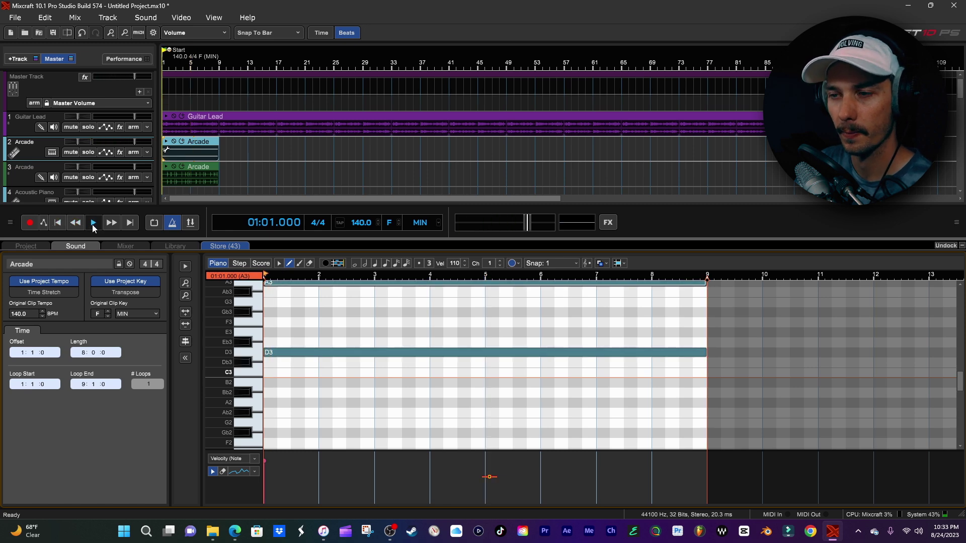
{"action": "left_click", "coordinate": [93, 222]}
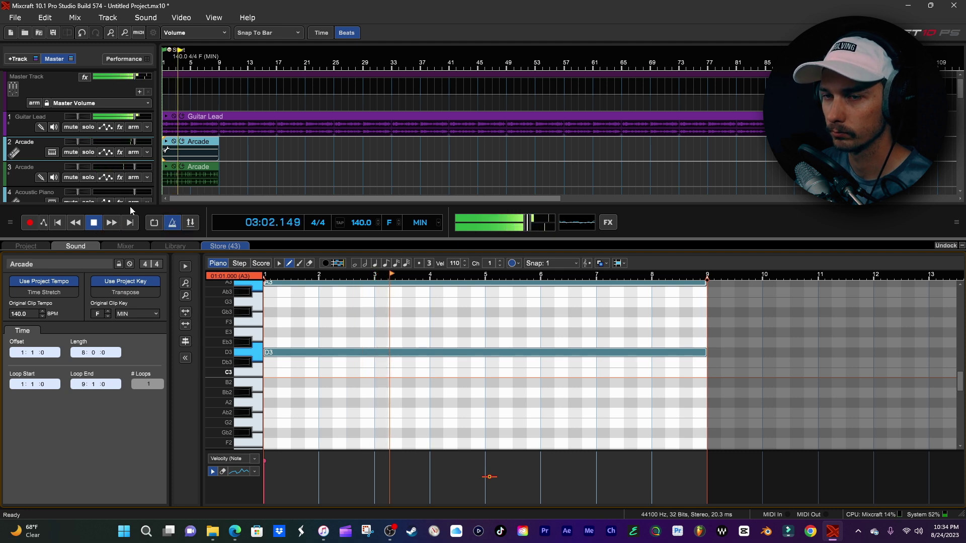
{"action": "left_click", "coordinate": [94, 222]}
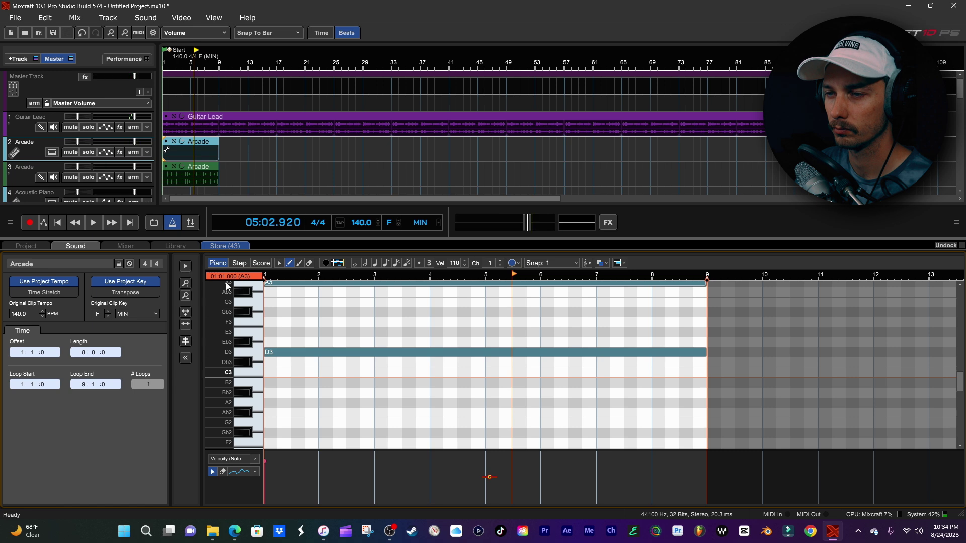
Erase the A3 note from the Arcade clip.
{"action": "scroll", "coordinate": [250, 305], "scroll_direction": "up", "scroll_amount": 1}
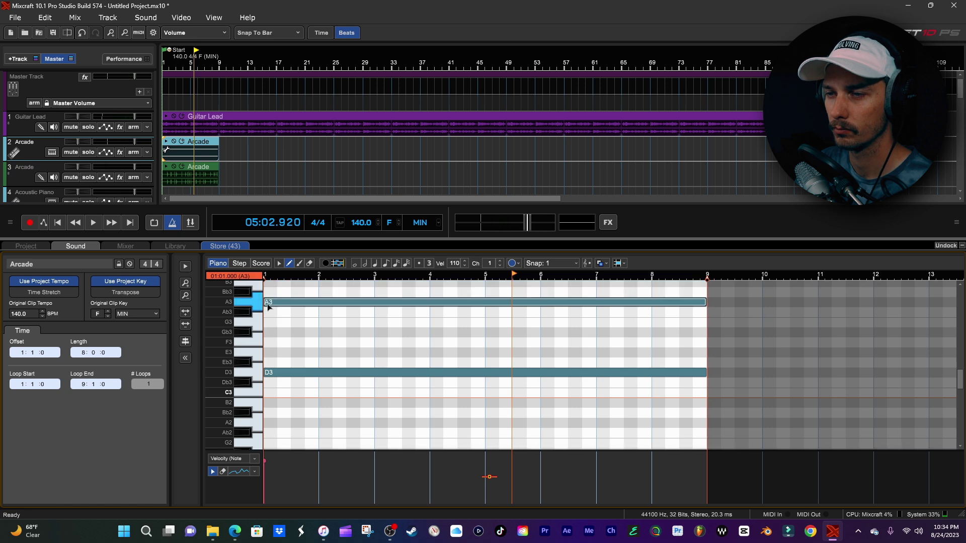
{"action": "left_click", "coordinate": [309, 263]}
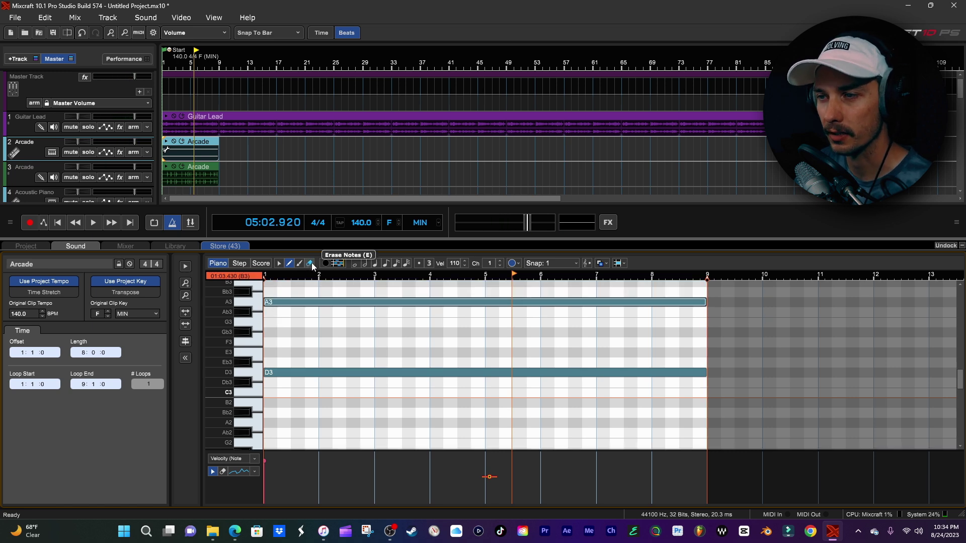
{"action": "left_click", "coordinate": [297, 301]}
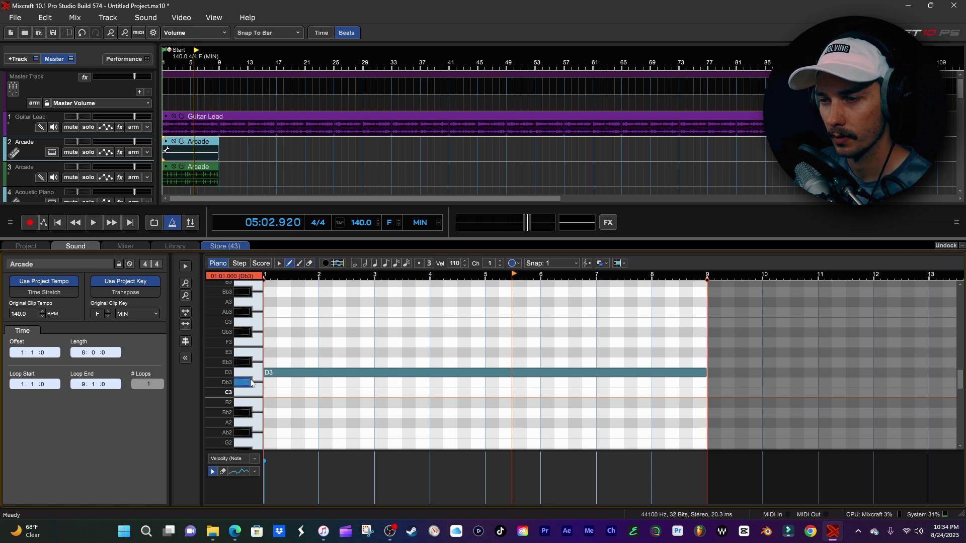
Audition the keys around D3, add an E3 note spanning all 8 bars and play the project from the start.
{"action": "left_click", "coordinate": [261, 358]}
{"action": "double_click", "coordinate": [260, 351]}
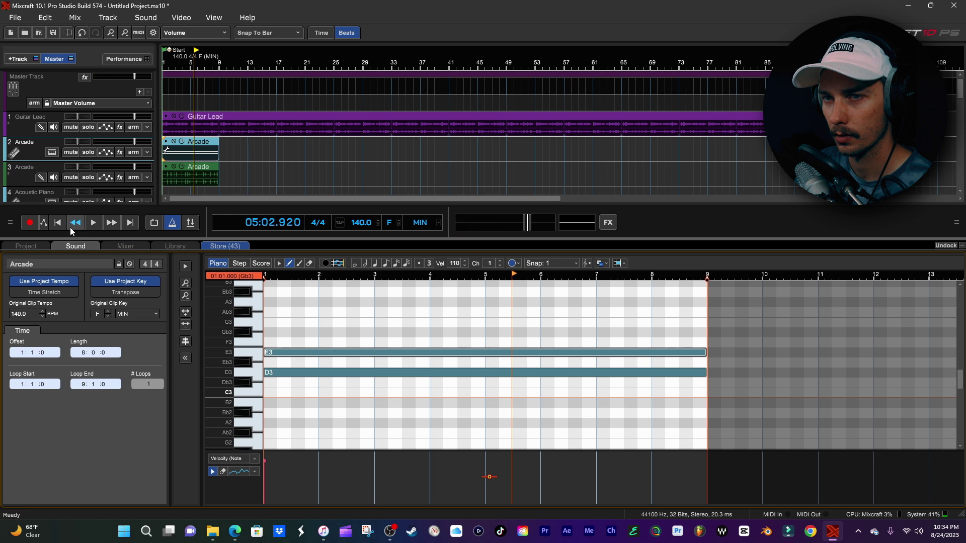
{"action": "left_click", "coordinate": [61, 223]}
{"action": "left_click", "coordinate": [93, 223]}
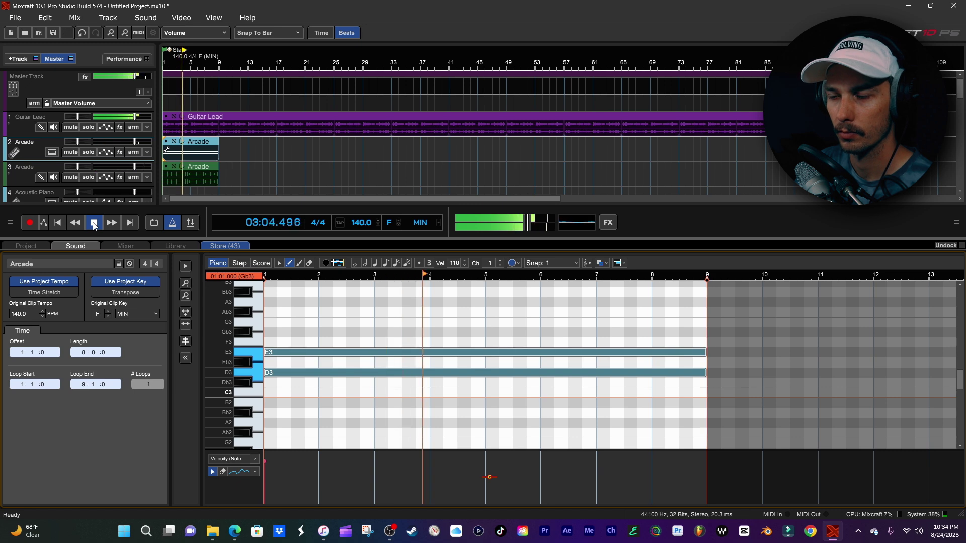
{"action": "left_click", "coordinate": [93, 222]}
Mix the Arcade track with its D3 and E3 notes to a new audio track, trimming the clip and loop end to bar 9.
{"action": "right_click", "coordinate": [34, 149]}
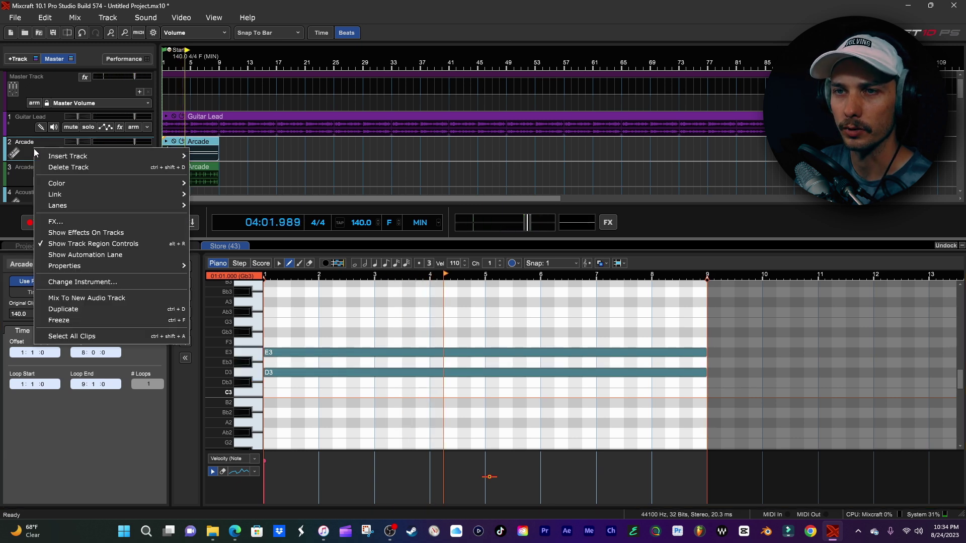
{"action": "left_click", "coordinate": [116, 299]}
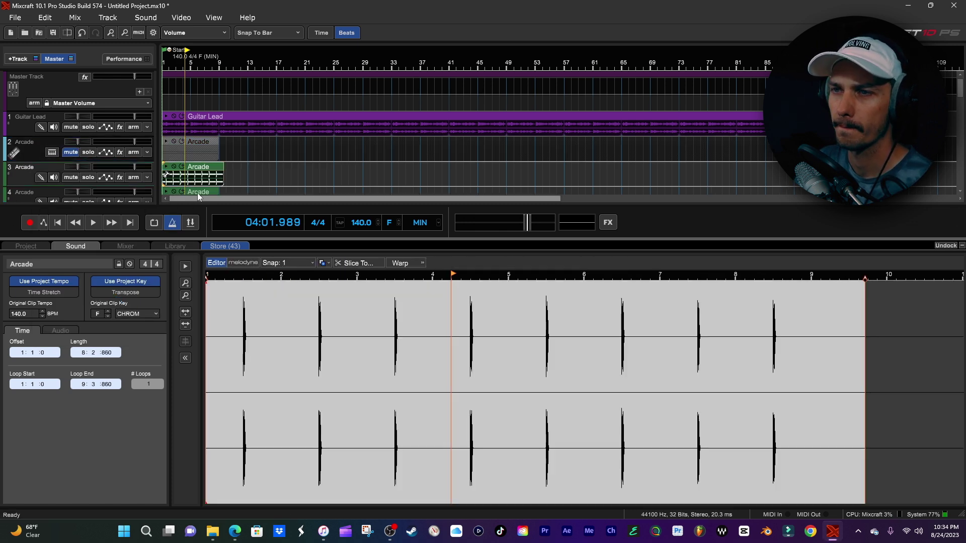
{"action": "left_click_drag", "start_coordinate": [220, 172], "coordinate": [217, 173]}
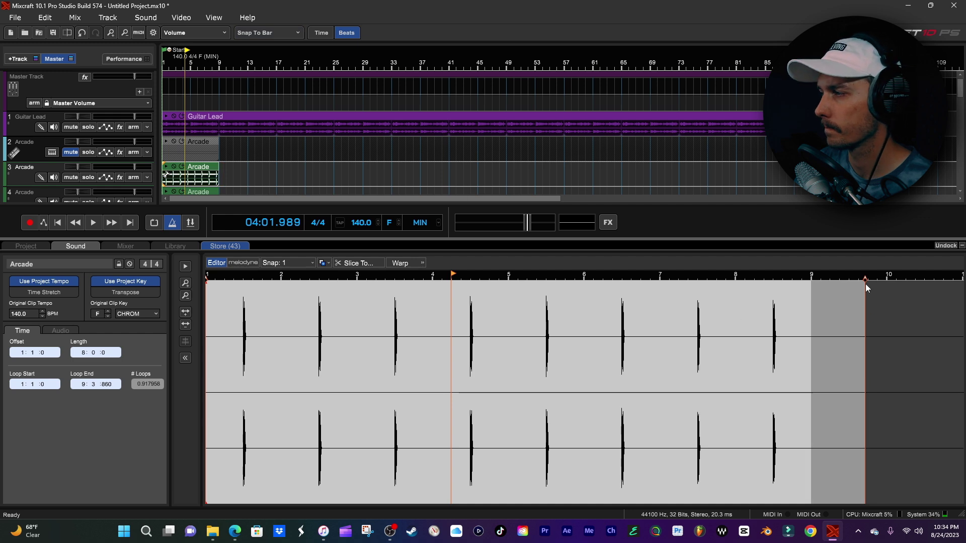
{"action": "left_click_drag", "start_coordinate": [866, 286], "coordinate": [811, 286]}
Unmute the Arcade instrument track, reopen its MIDI clip and erase the D3 and E3 notes.
{"action": "left_click", "coordinate": [71, 152]}
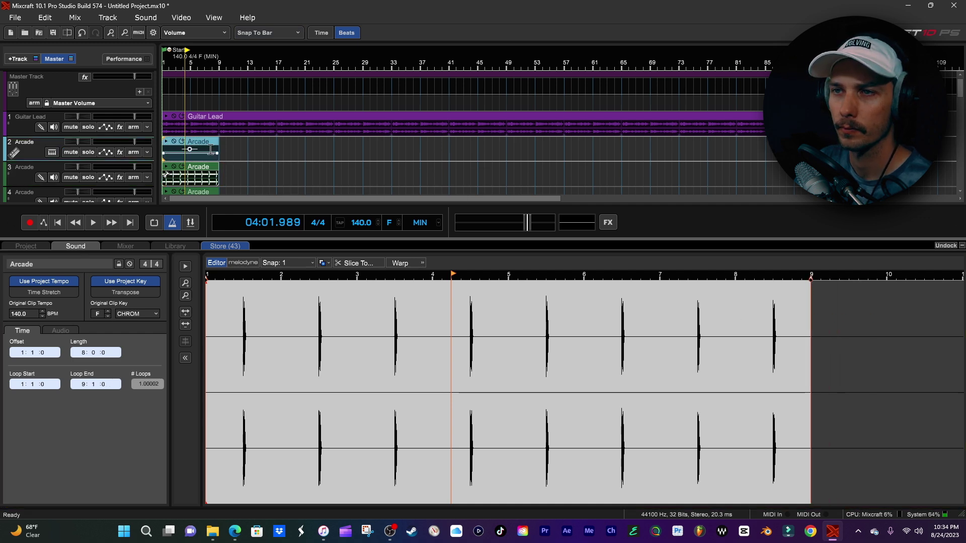
{"action": "left_click", "coordinate": [207, 142]}
{"action": "left_click_drag", "start_coordinate": [309, 330], "coordinate": [301, 382]}
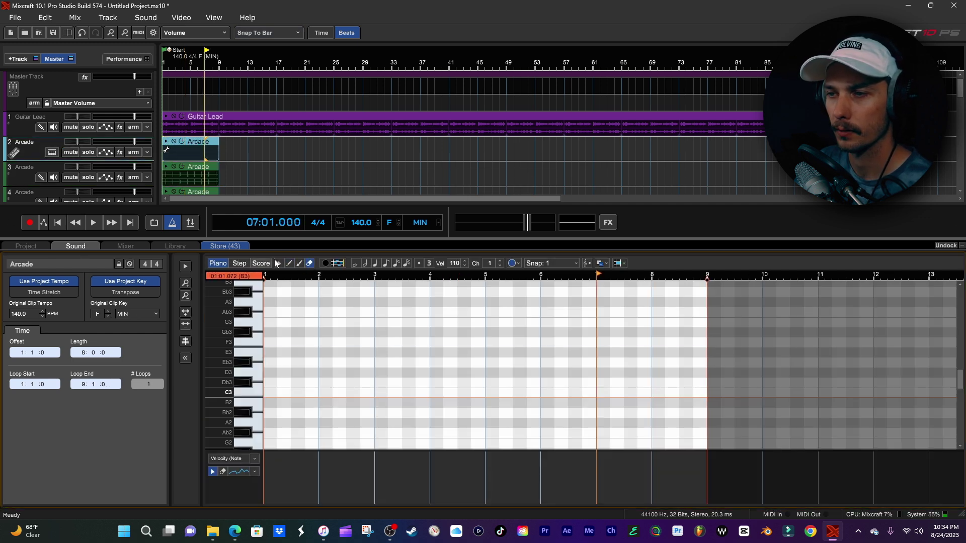
Audition the B3 key and draw a B3 note spanning all 8 bars of the Arcade clip.
{"action": "scroll", "coordinate": [240, 336], "scroll_direction": "up", "scroll_amount": 1}
{"action": "left_click", "coordinate": [256, 303]}
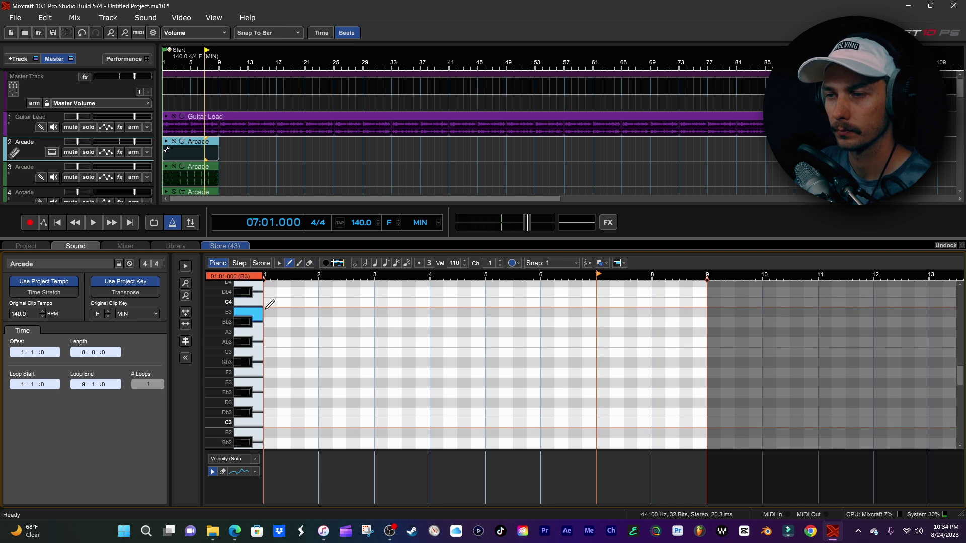
{"action": "left_click_drag", "start_coordinate": [265, 312], "coordinate": [705, 312]}
Play the project from the start to hear the B3 note with the guitar, and erase that note.
{"action": "left_click", "coordinate": [59, 223]}
{"action": "left_click", "coordinate": [92, 222]}
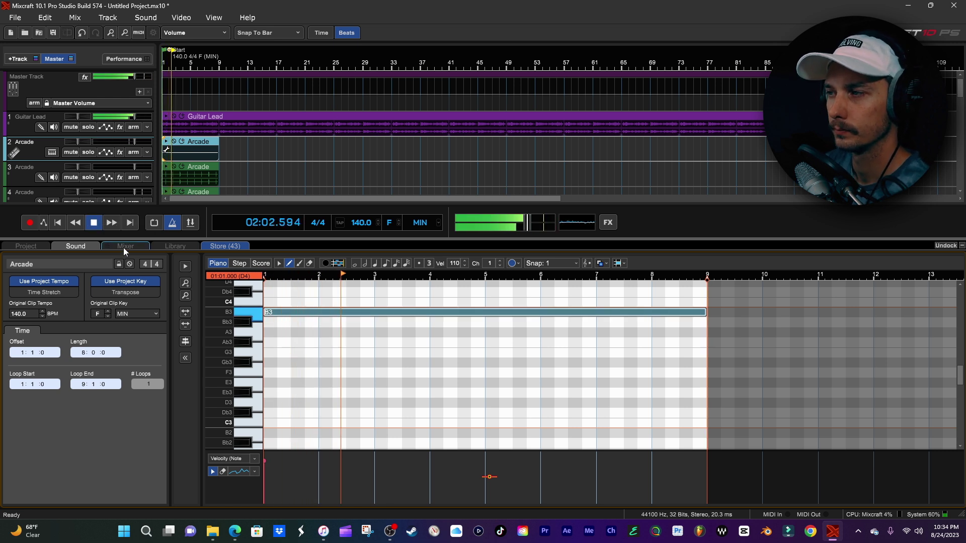
{"action": "left_click", "coordinate": [99, 222]}
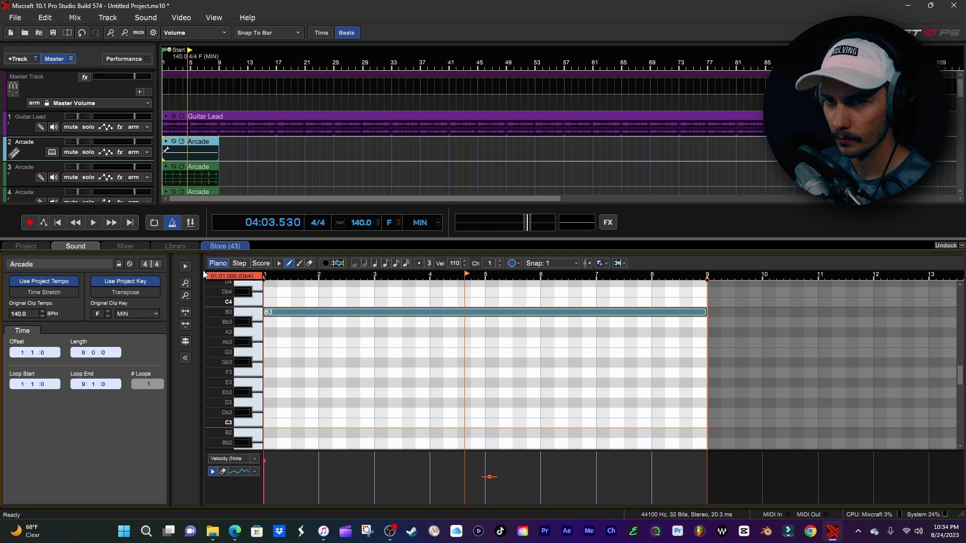
{"action": "scroll", "coordinate": [235, 320], "scroll_direction": "up", "scroll_amount": 2}
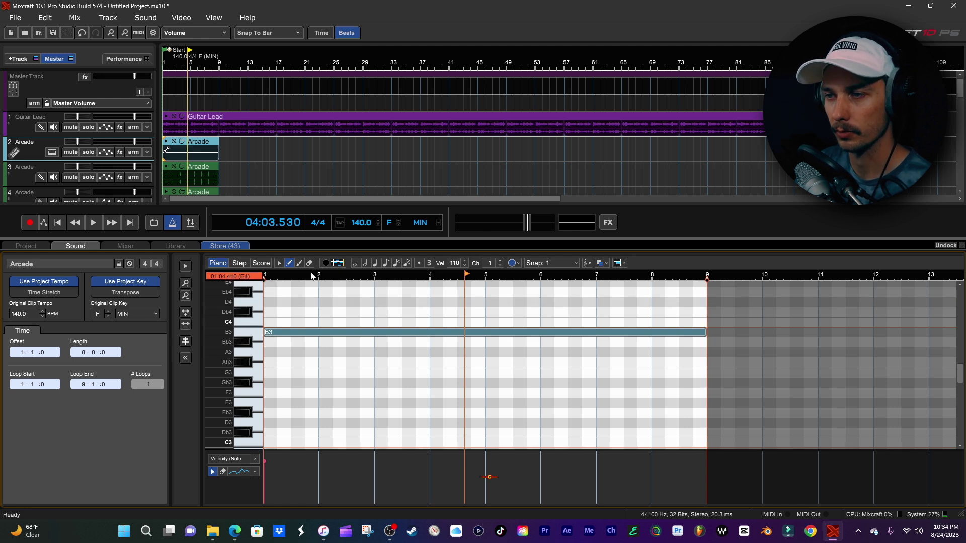
{"action": "left_click", "coordinate": [310, 332]}
Audition the keys around C4 and draw a D4 note spanning all 8 bars of the Arcade clip.
{"action": "scroll", "coordinate": [249, 325], "scroll_direction": "up", "scroll_amount": 6}
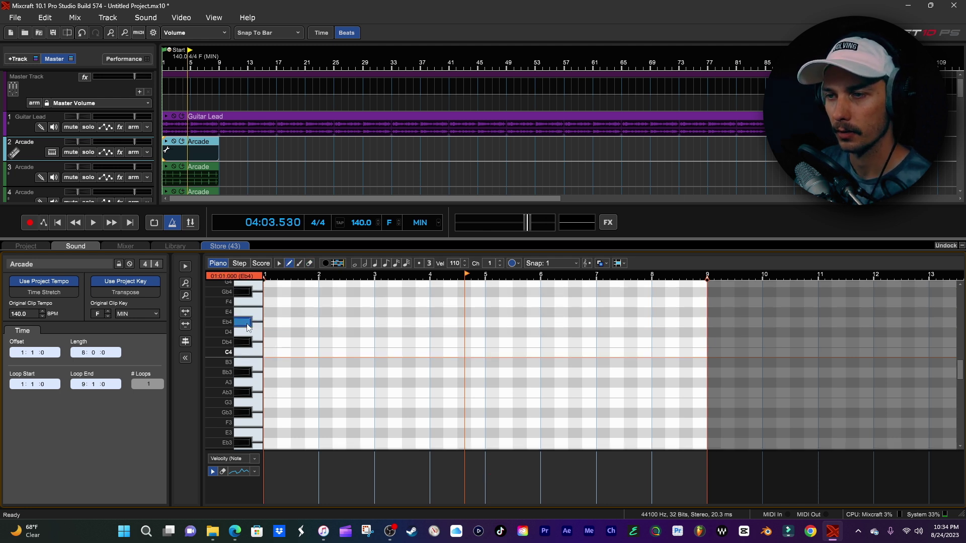
{"action": "left_click", "coordinate": [253, 362]}
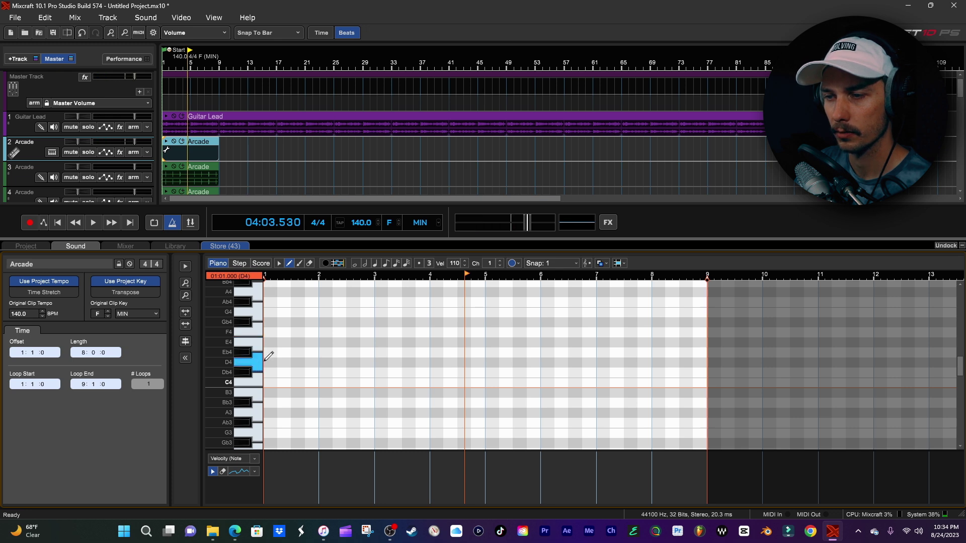
{"action": "left_click", "coordinate": [255, 361]}
Add a G4 note spanning all 8 bars above the D4 note and play the project from the start.
{"action": "left_click", "coordinate": [259, 313]}
{"action": "left_click", "coordinate": [267, 312]}
{"action": "left_click", "coordinate": [58, 223]}
{"action": "left_click", "coordinate": [93, 222]}
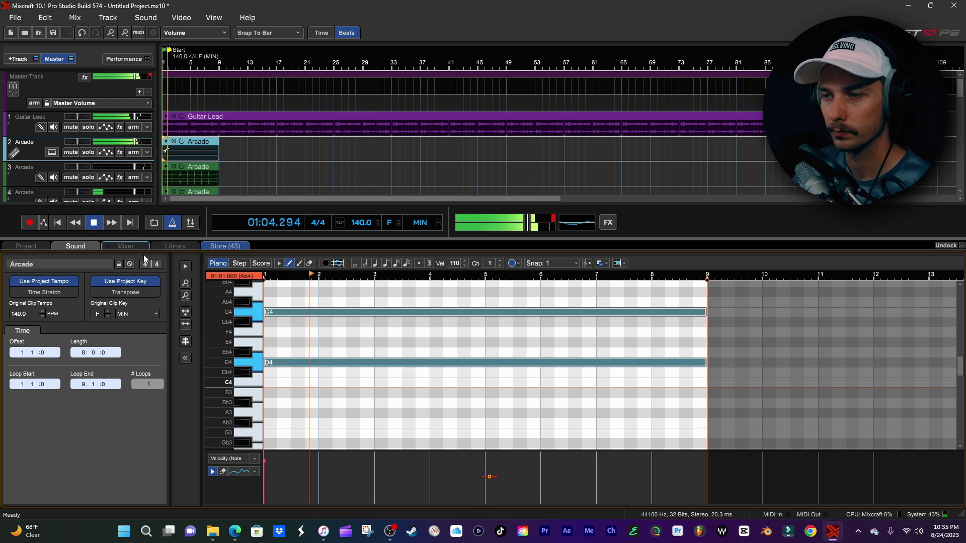
Erase the G4 note and play the project from the start with only the D4 note.
{"action": "left_click", "coordinate": [309, 263]}
{"action": "left_click", "coordinate": [315, 312]}
{"action": "left_click", "coordinate": [291, 263]}
{"action": "left_click", "coordinate": [58, 223]}
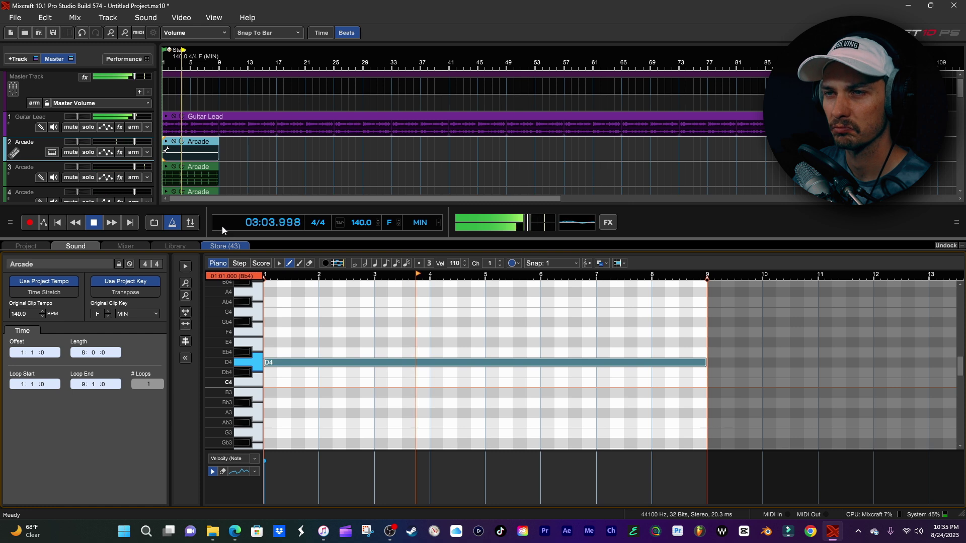
{"action": "key", "text": "space"}
Lower the Guitar Lead track's volume to below -5 dB and play the project from the start to check the balance.
{"action": "left_click_drag", "start_coordinate": [135, 118], "coordinate": [125, 119]}
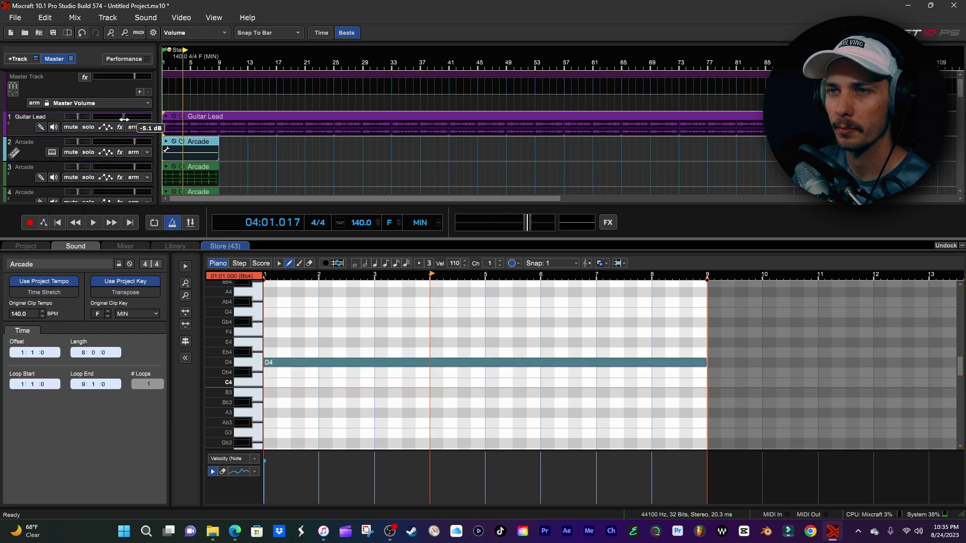
{"action": "left_click", "coordinate": [60, 224]}
{"action": "key", "text": "space"}
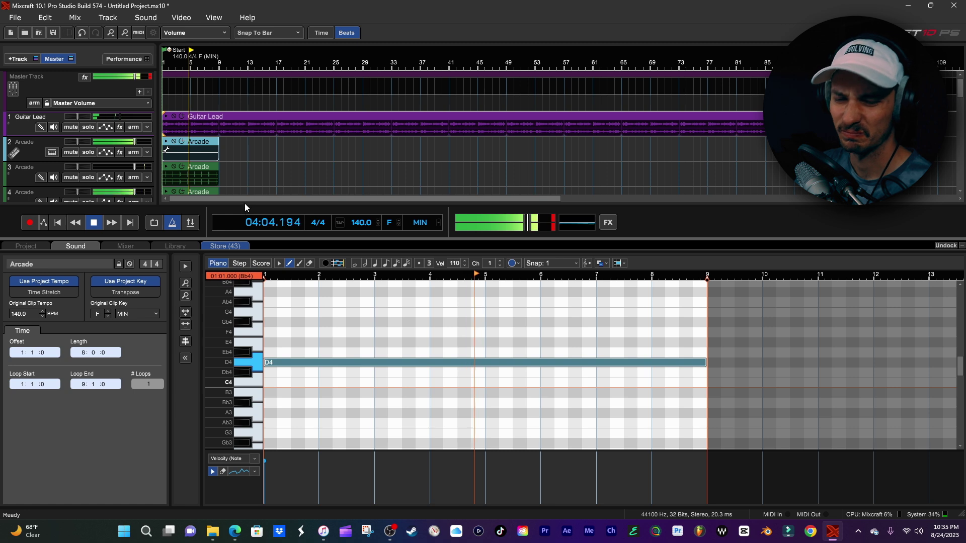
{"action": "key", "text": "space"}
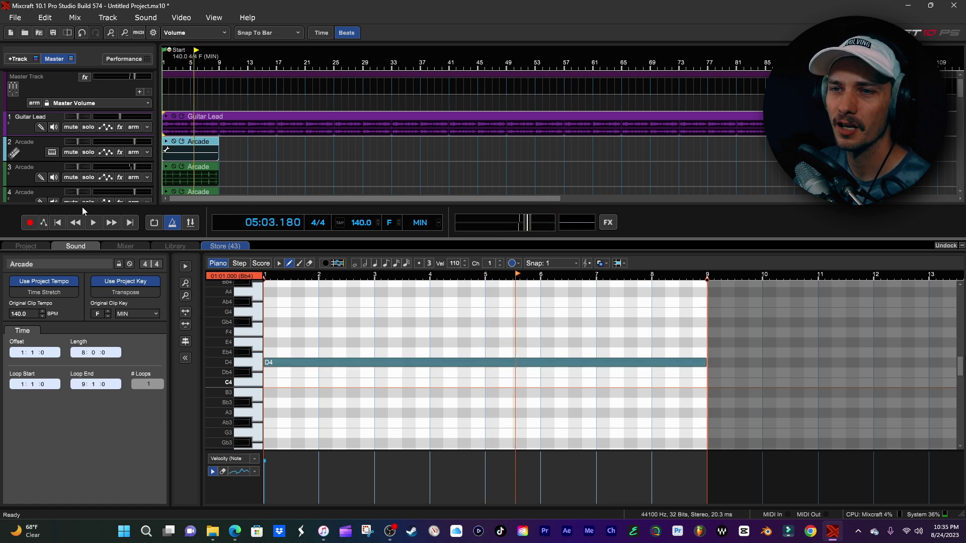
Mix the Arcade track with the D4 note to a new audio track and trim its clip and loop end to 8 bars.
{"action": "left_click", "coordinate": [58, 222]}
{"action": "right_click", "coordinate": [35, 146]}
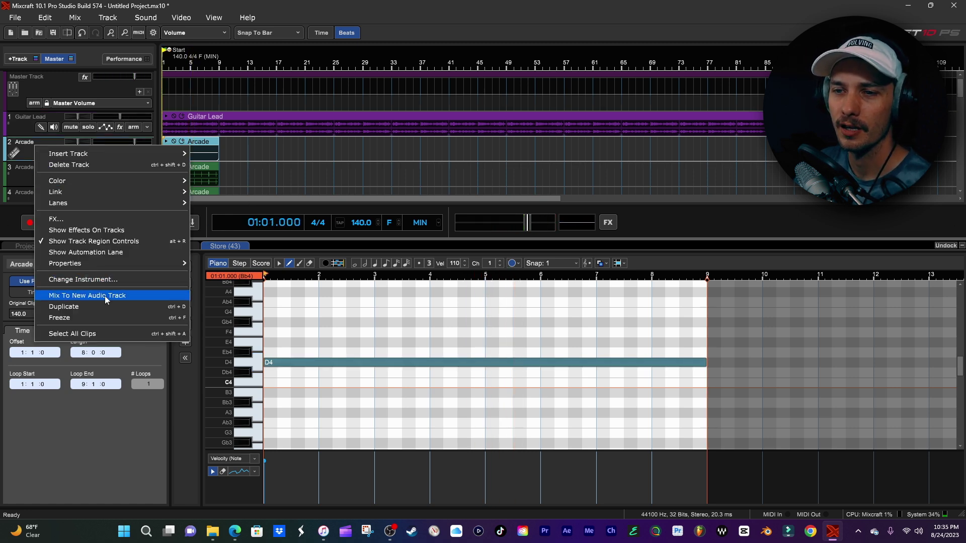
{"action": "left_click", "coordinate": [105, 295]}
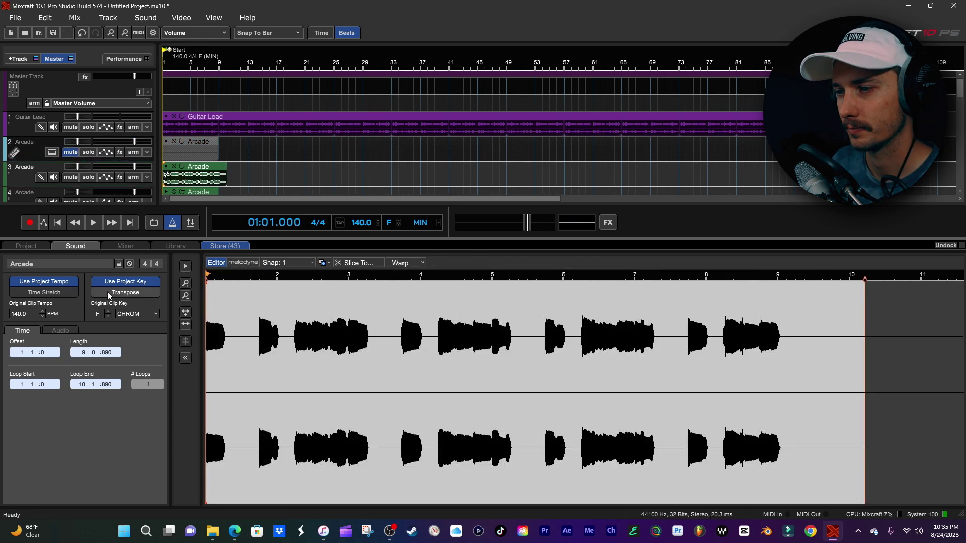
{"action": "left_click_drag", "start_coordinate": [227, 174], "coordinate": [218, 174]}
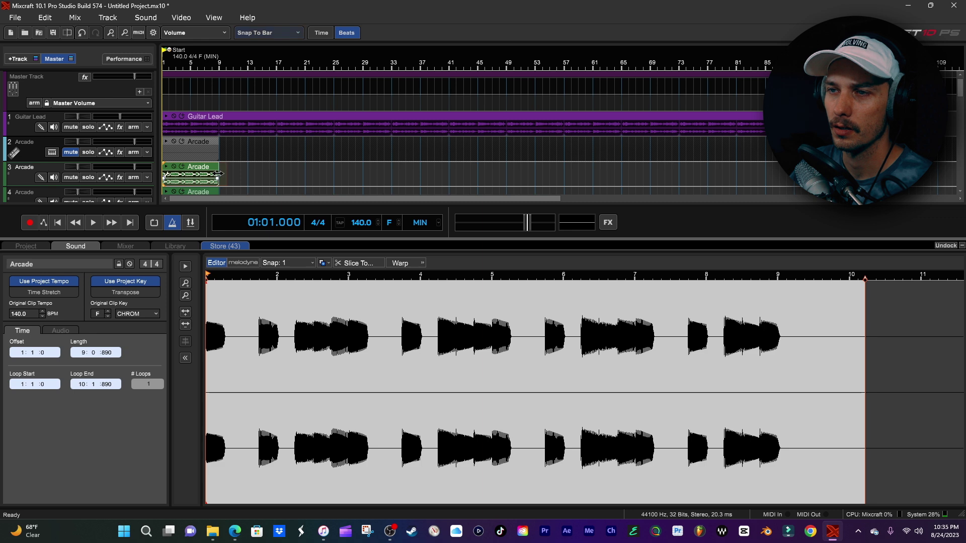
{"action": "left_click_drag", "start_coordinate": [864, 280], "coordinate": [777, 290]}
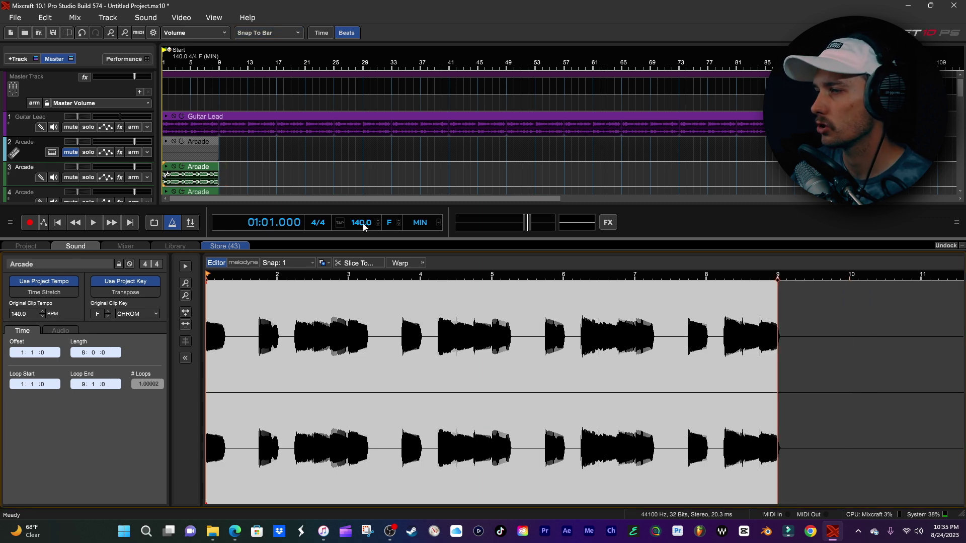
Erase the D4 note from the Arcade instrument clip and audition the keys from E4 upward.
{"action": "left_click", "coordinate": [205, 153]}
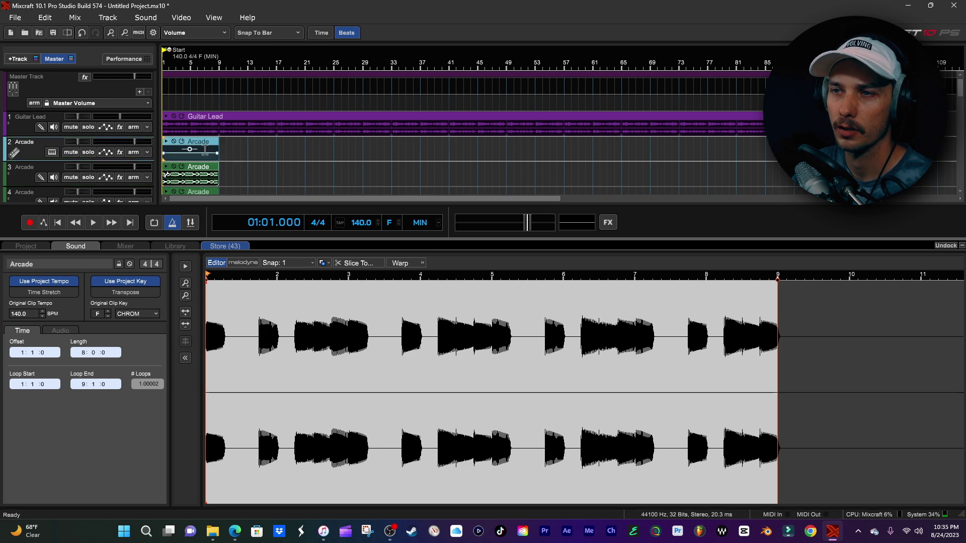
{"action": "left_click", "coordinate": [207, 147]}
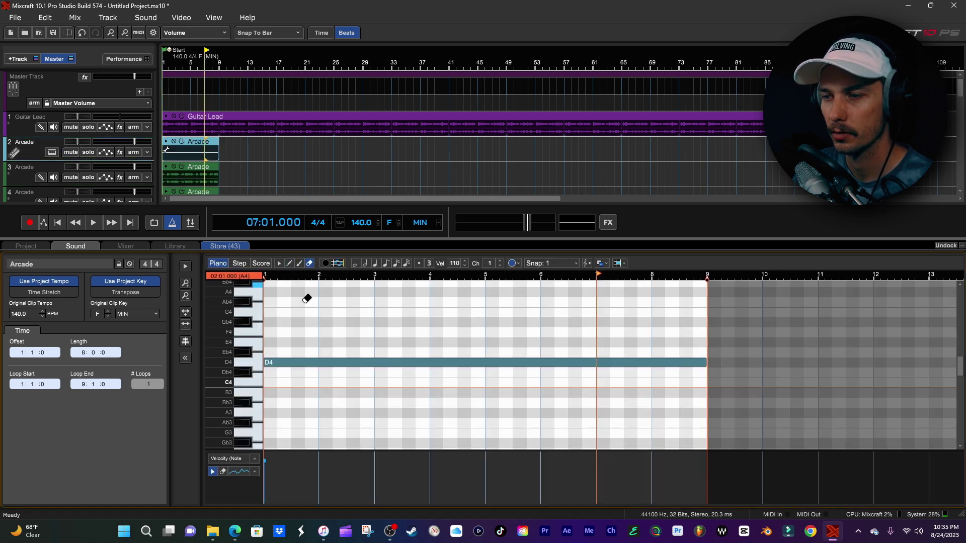
{"action": "left_click", "coordinate": [257, 347]}
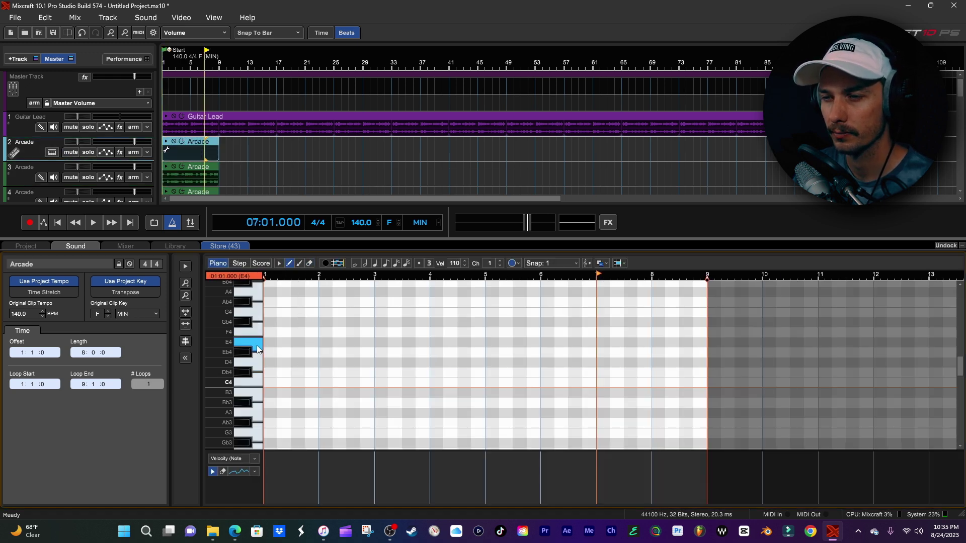
{"action": "left_click", "coordinate": [257, 347]}
{"action": "left_click", "coordinate": [257, 332]}
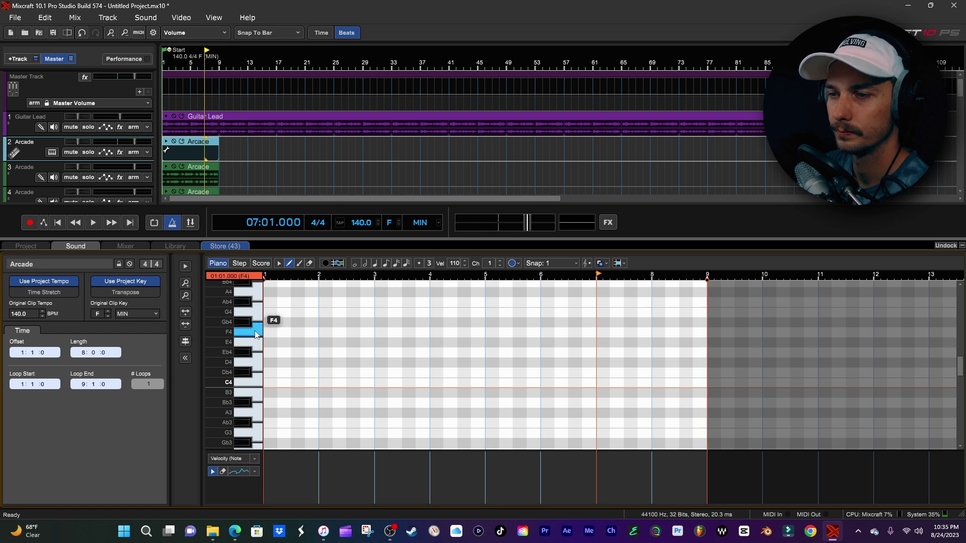
{"action": "left_click", "coordinate": [262, 310]}
{"action": "scroll", "coordinate": [258, 299], "scroll_direction": "up", "scroll_amount": 2}
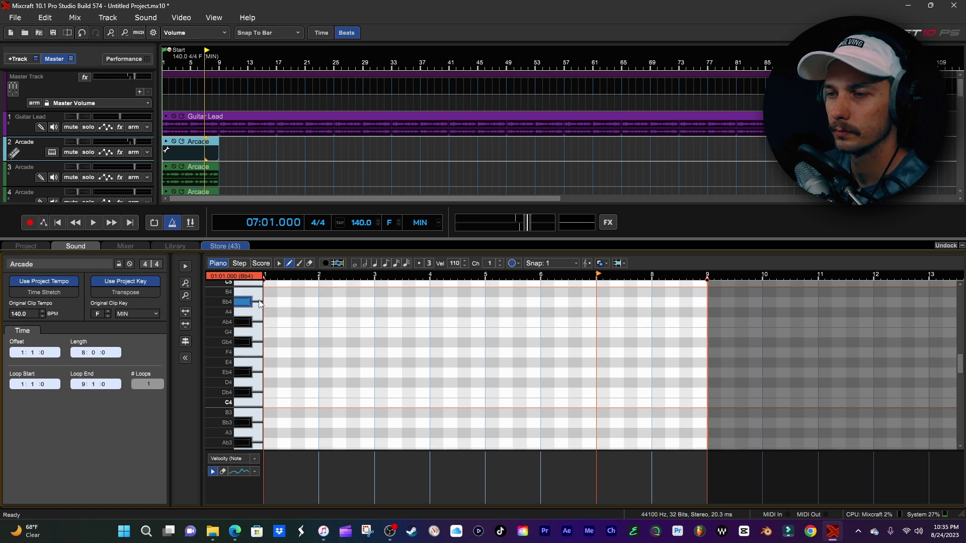
Try a B4 note, erase it, and draw a C5 note spanning all 8 bars of the Arcade clip instead.
{"action": "left_click", "coordinate": [262, 296]}
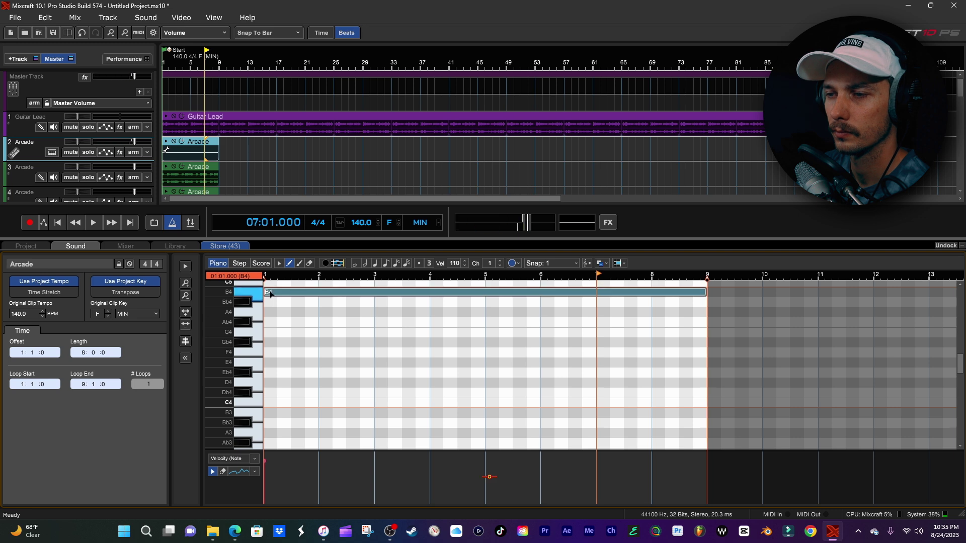
{"action": "left_click", "coordinate": [270, 293]}
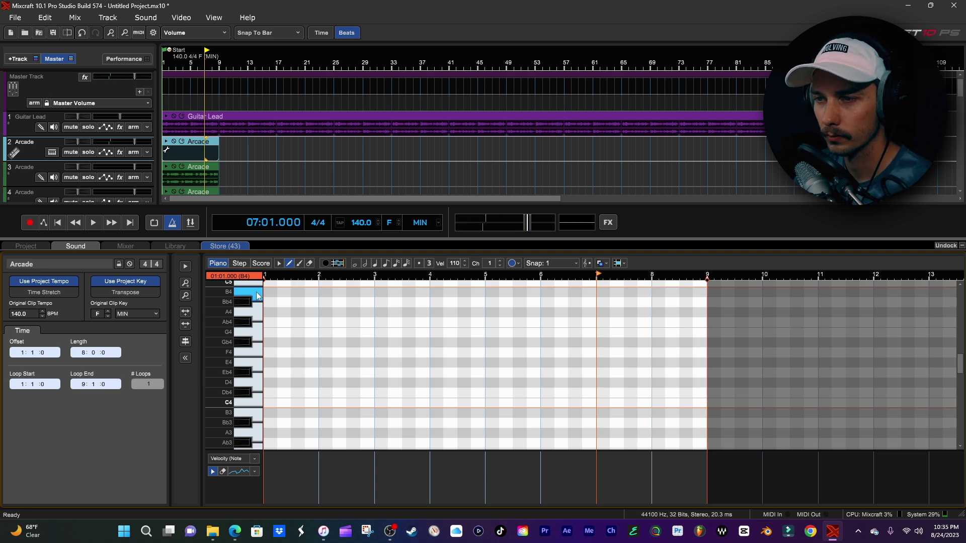
{"action": "left_click", "coordinate": [266, 280]}
Play the project from the start to hear the C5 note with the guitar lead, restart it once, and stop playback.
{"action": "left_click", "coordinate": [64, 221]}
{"action": "key", "text": "space"}
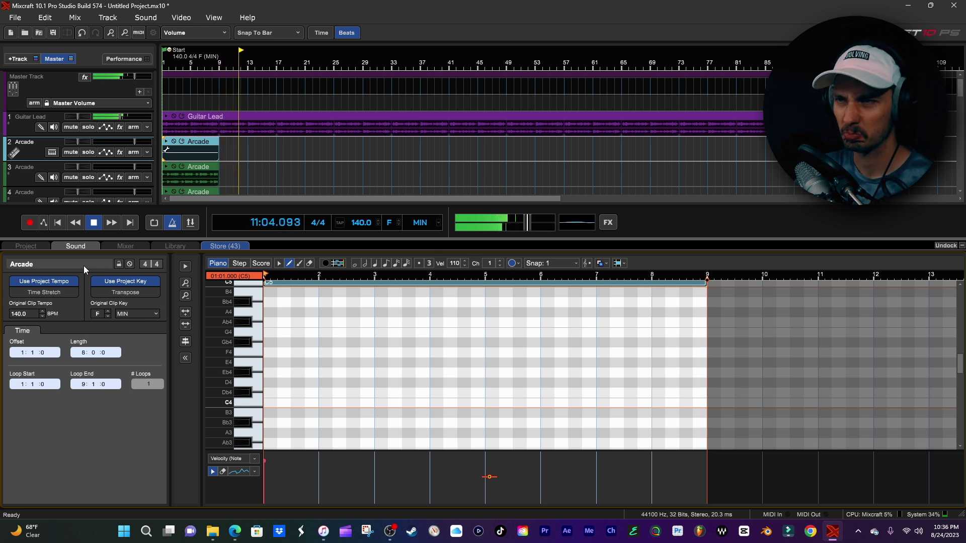
{"action": "left_click", "coordinate": [57, 223]}
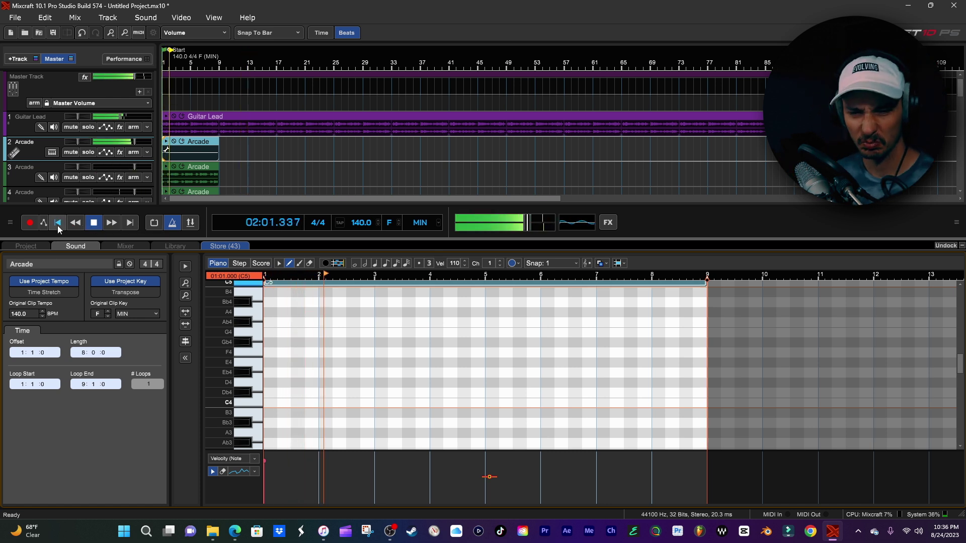
{"action": "key", "text": "space"}
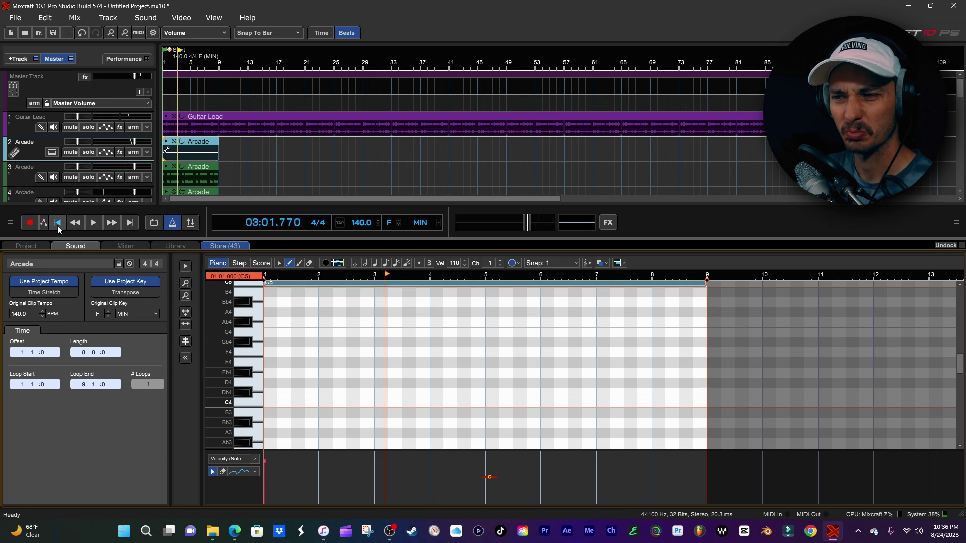
Mix the Arcade track with the C5 note to a new audio track and trim its clip and loop end to 8 bars.
{"action": "left_click", "coordinate": [194, 143]}
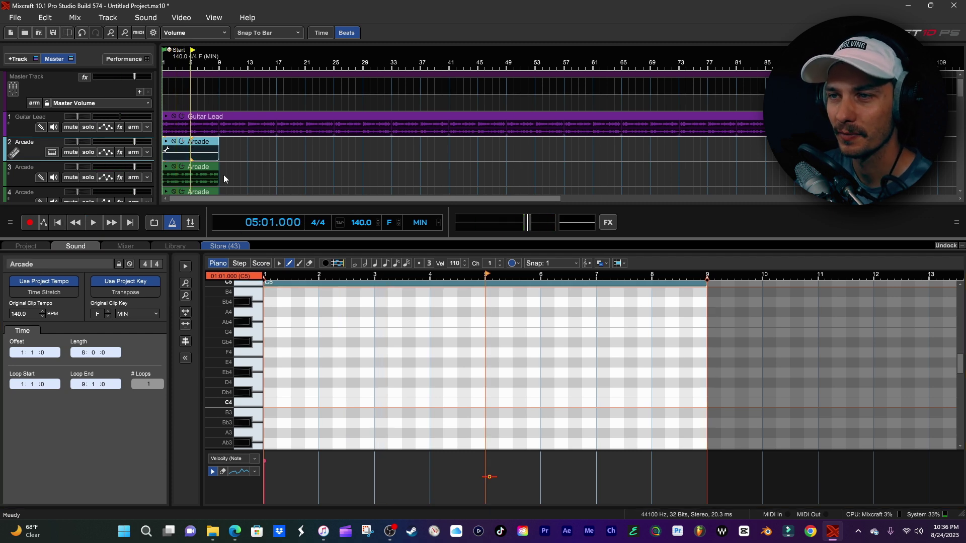
{"action": "left_click", "coordinate": [168, 169]}
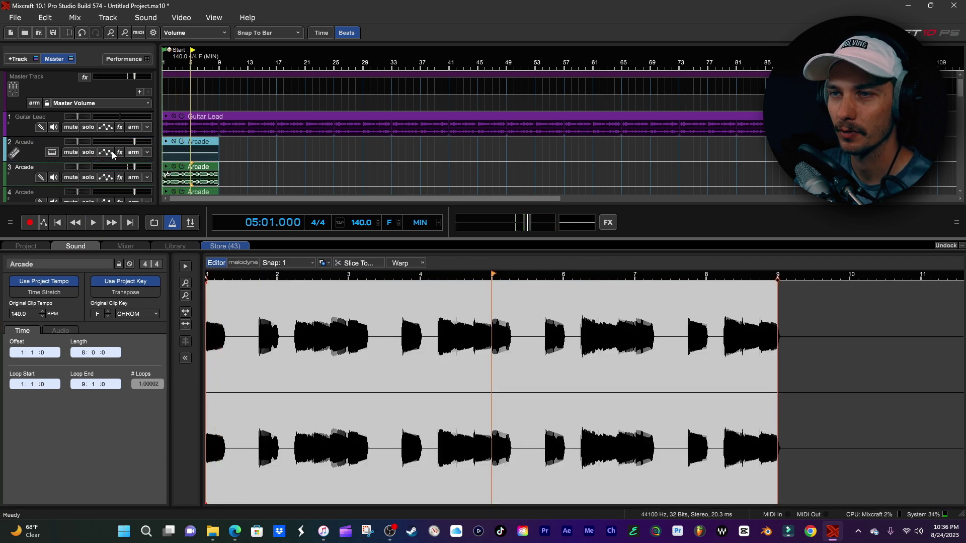
{"action": "left_click", "coordinate": [201, 143]}
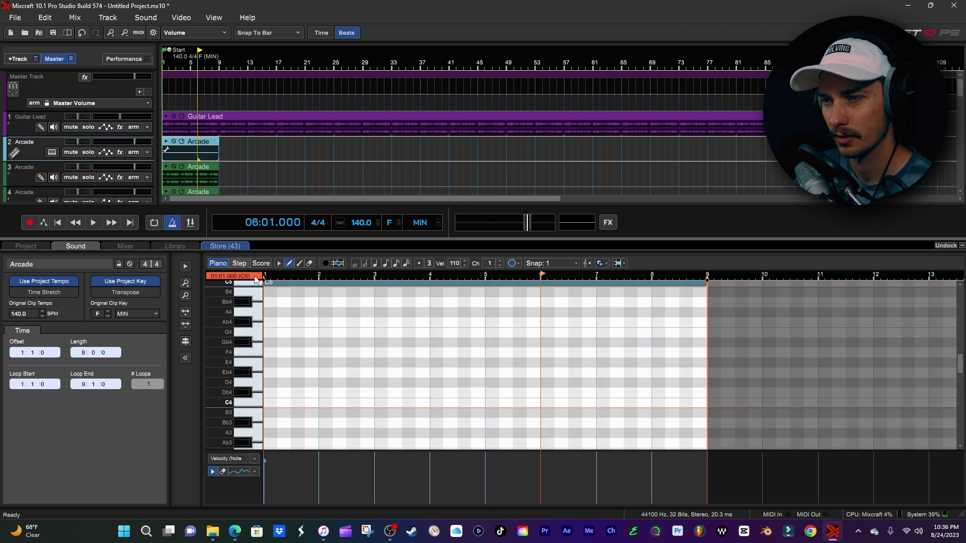
{"action": "scroll", "coordinate": [256, 292], "scroll_direction": "up", "scroll_amount": 1}
{"action": "right_click", "coordinate": [42, 146]}
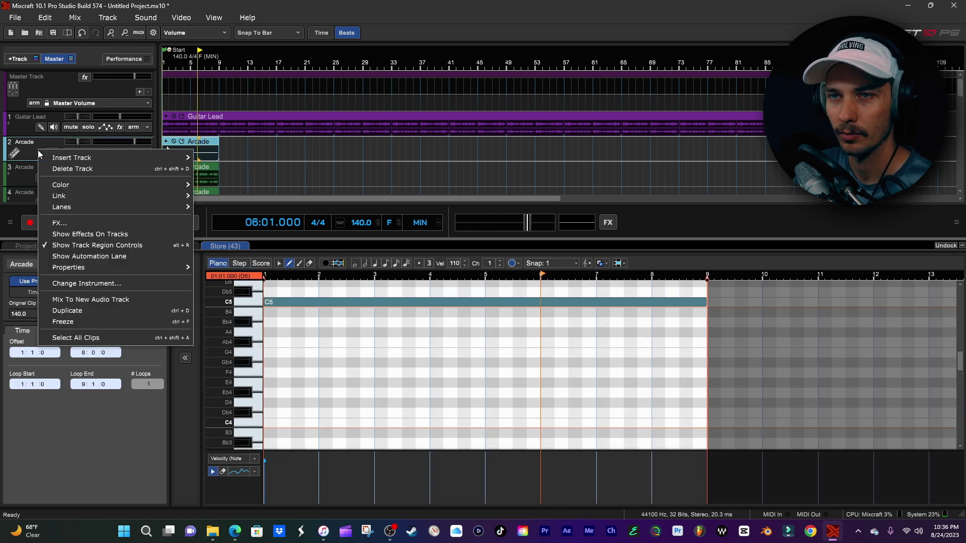
{"action": "left_click", "coordinate": [110, 292]}
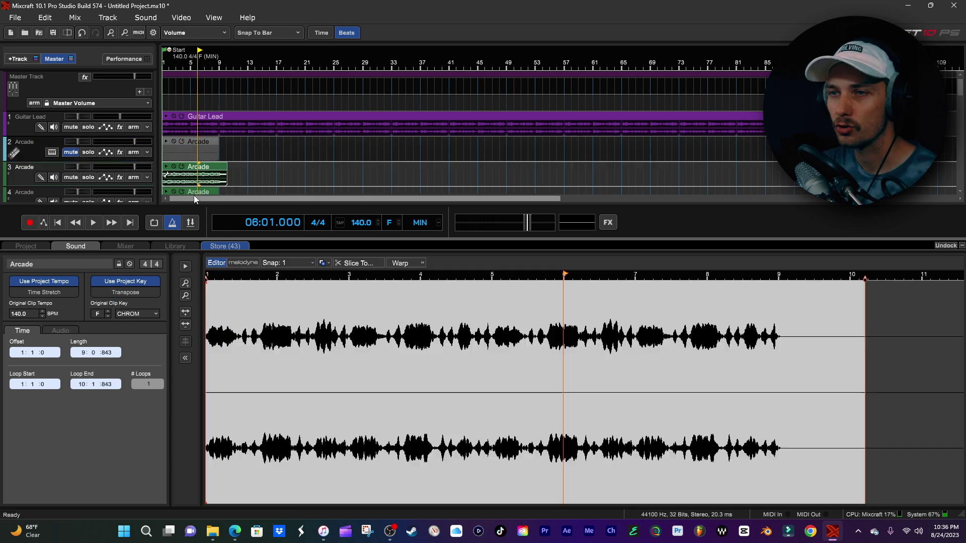
{"action": "left_click_drag", "start_coordinate": [222, 173], "coordinate": [218, 173]}
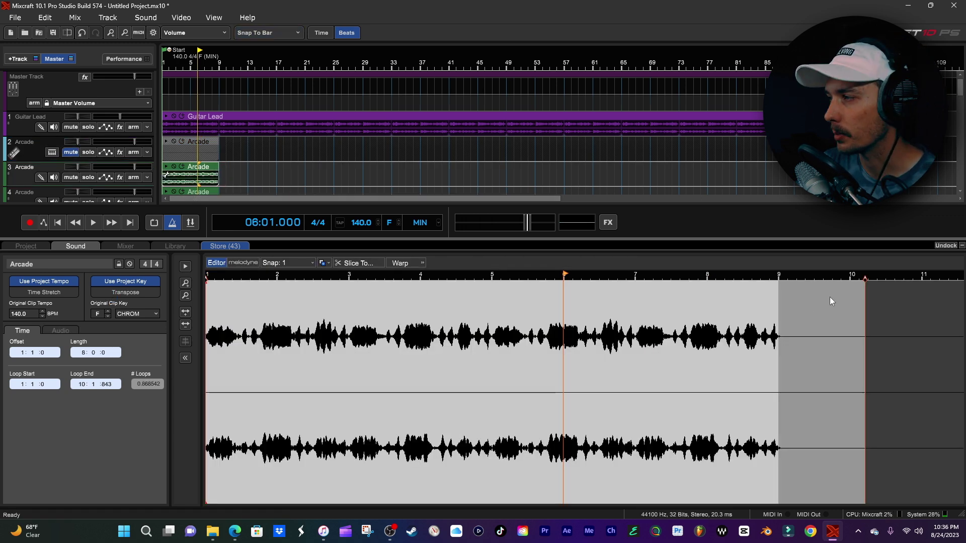
{"action": "left_click_drag", "start_coordinate": [863, 278], "coordinate": [778, 278]}
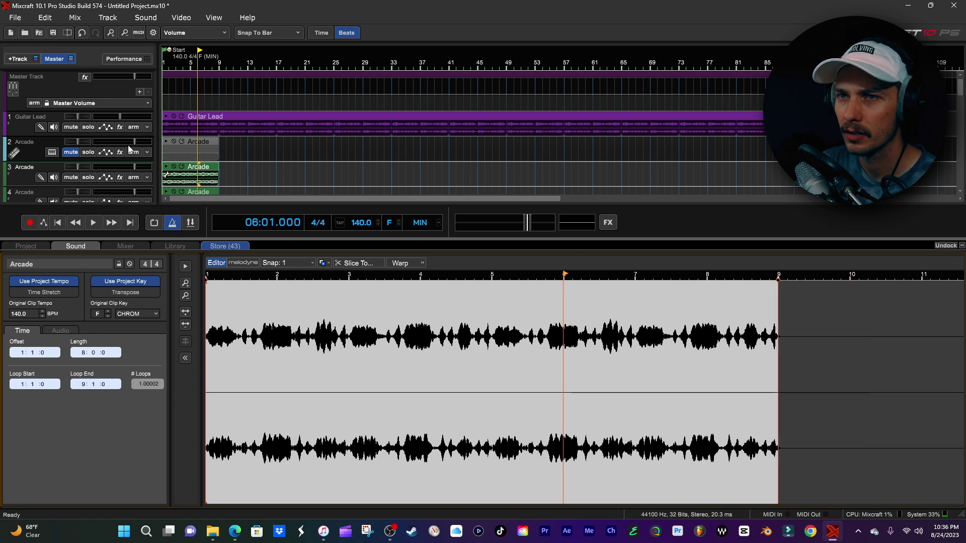
Unmute the Arcade instrument track and open its Arcade sampler interface.
{"action": "left_click", "coordinate": [70, 153]}
{"action": "left_click", "coordinate": [199, 146]}
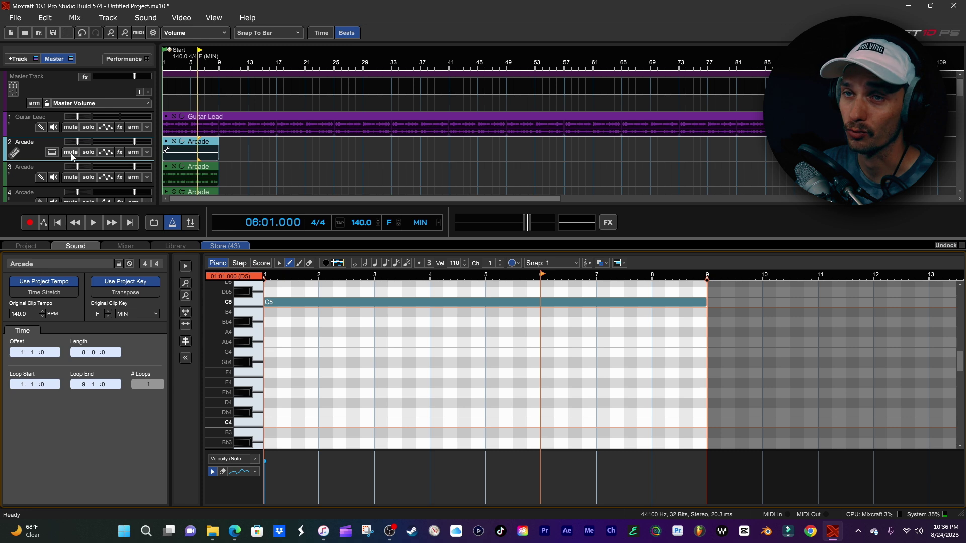
{"action": "left_click", "coordinate": [56, 153]}
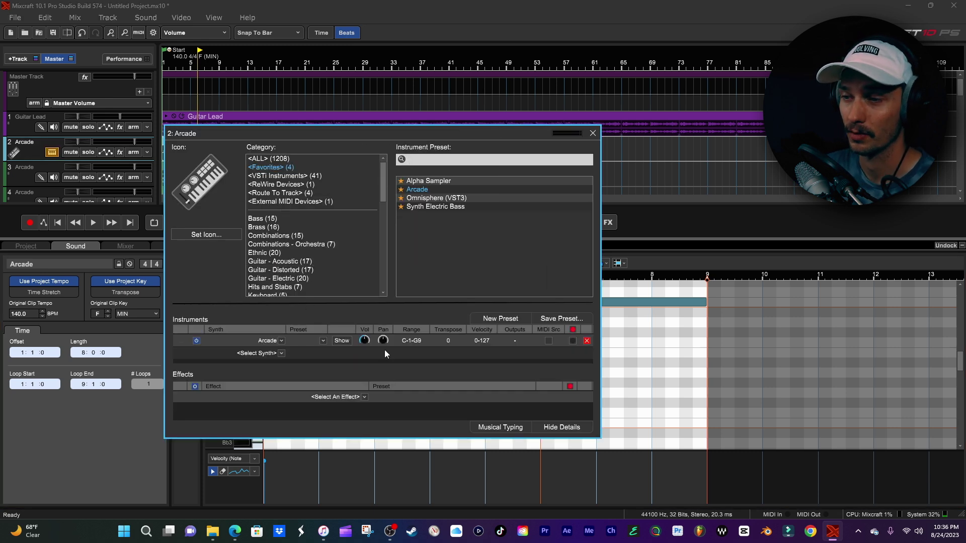
{"action": "left_click", "coordinate": [349, 343]}
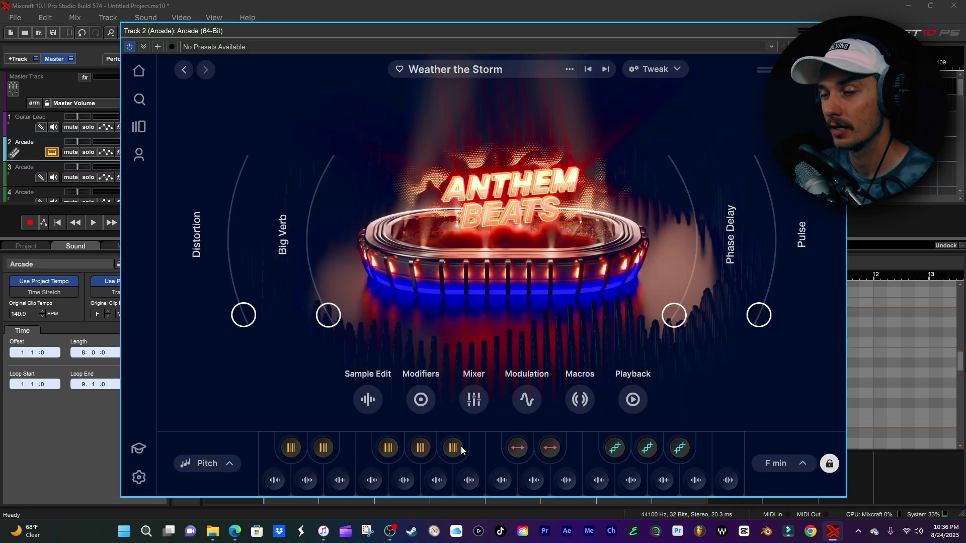
Examine the Weather the Storm kit's modifier keys and its sample, modifier, mixer, modulation, macro and playback settings.
{"action": "mouse_move", "coordinate": [423, 453]}
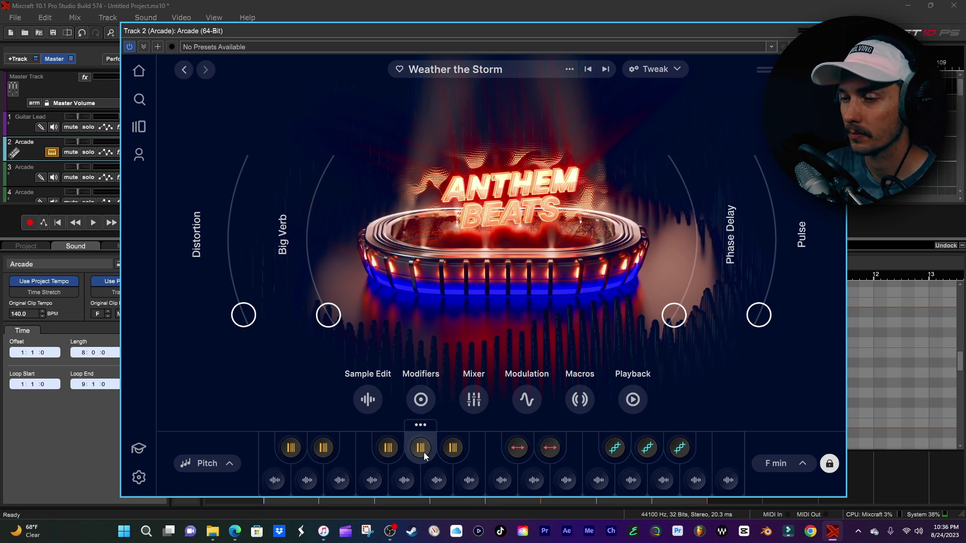
{"action": "mouse_move", "coordinate": [385, 449]}
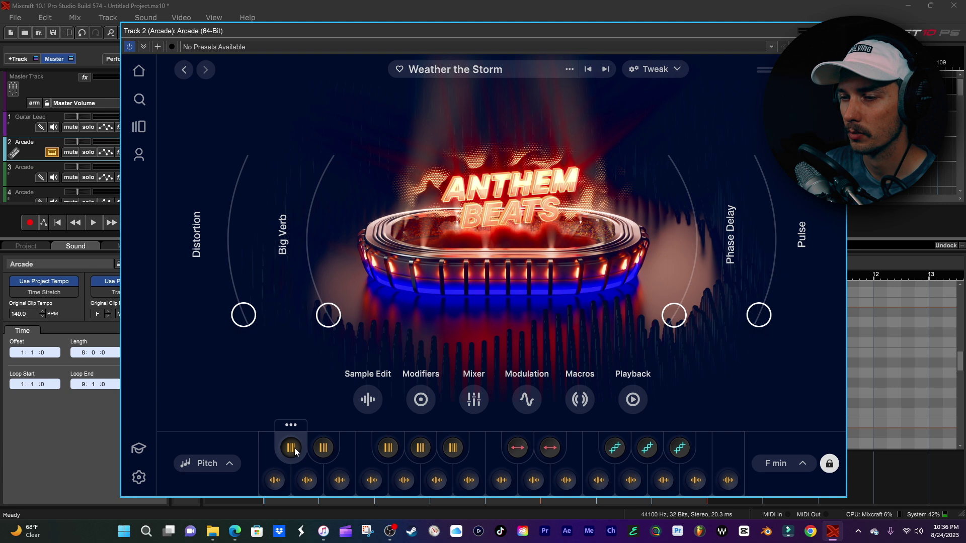
{"action": "left_click", "coordinate": [367, 399]}
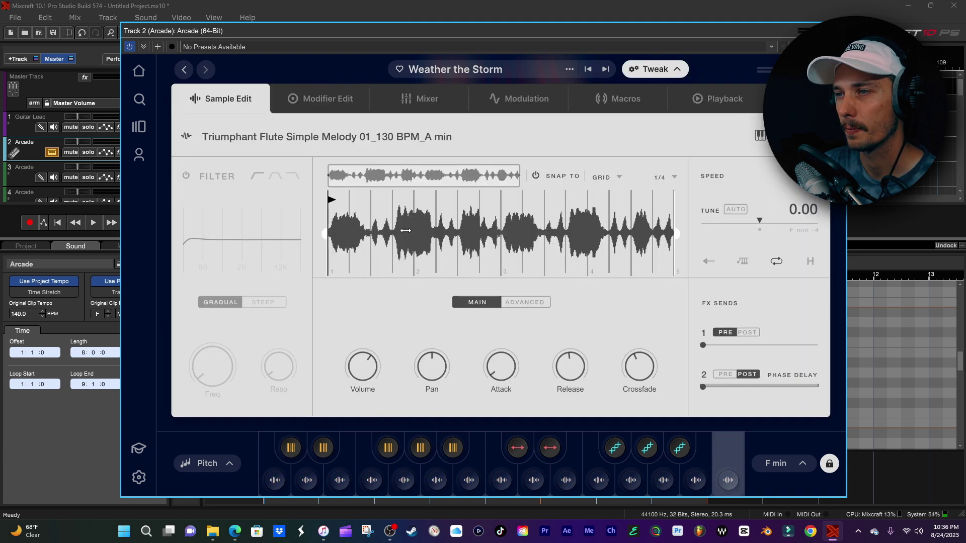
{"action": "left_click", "coordinate": [364, 104]}
{"action": "left_click", "coordinate": [422, 98]}
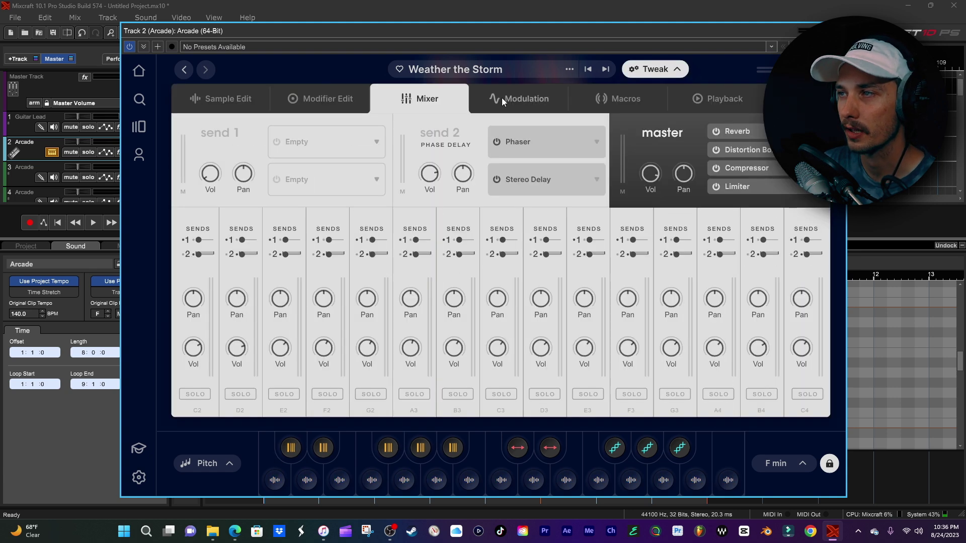
{"action": "left_click", "coordinate": [523, 99]}
{"action": "left_click", "coordinate": [624, 99]}
{"action": "left_click", "coordinate": [714, 98]}
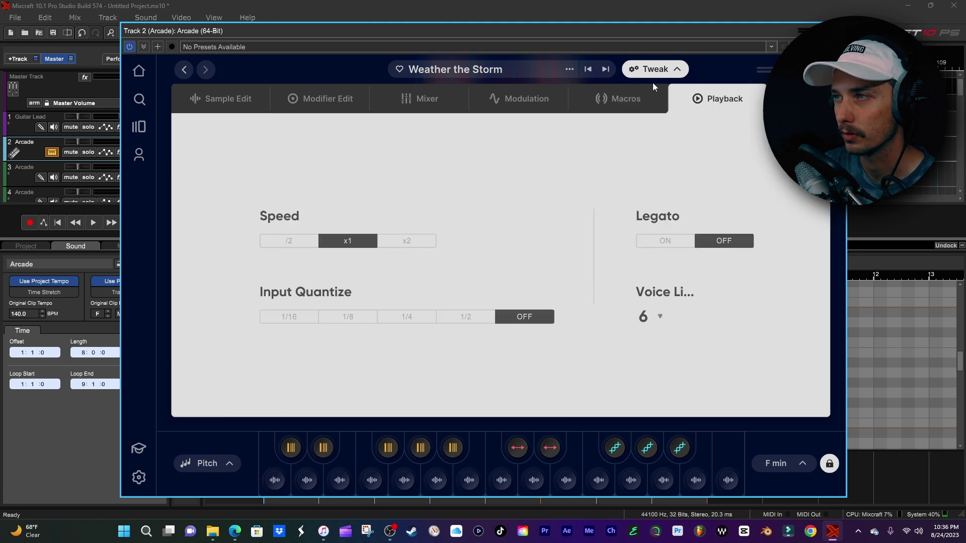
{"action": "left_click", "coordinate": [655, 69]}
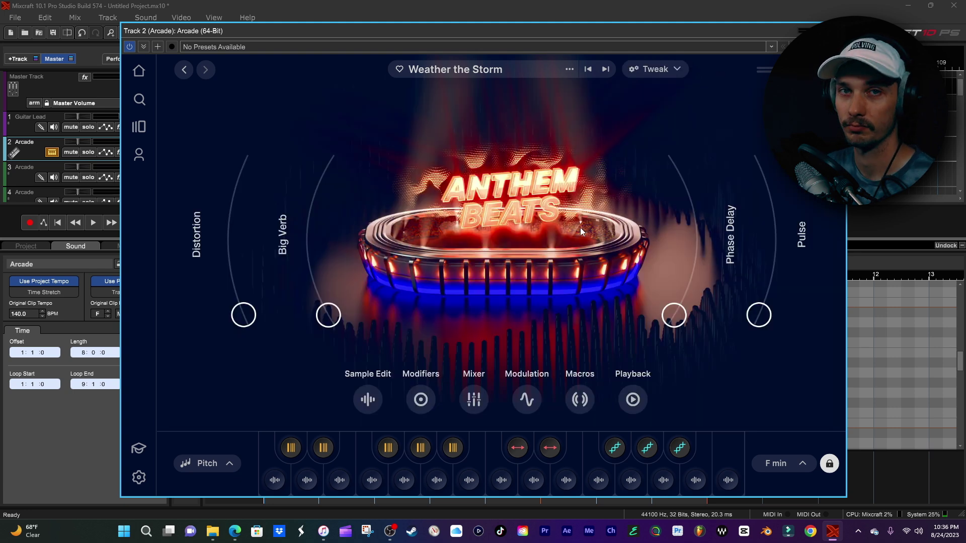
Return to the Anthem Beats line, preview the Man Myth Legend sampler, download it and load it.
{"action": "left_click", "coordinate": [185, 70]}
{"action": "scroll", "coordinate": [557, 328], "scroll_direction": "down", "scroll_amount": 10}
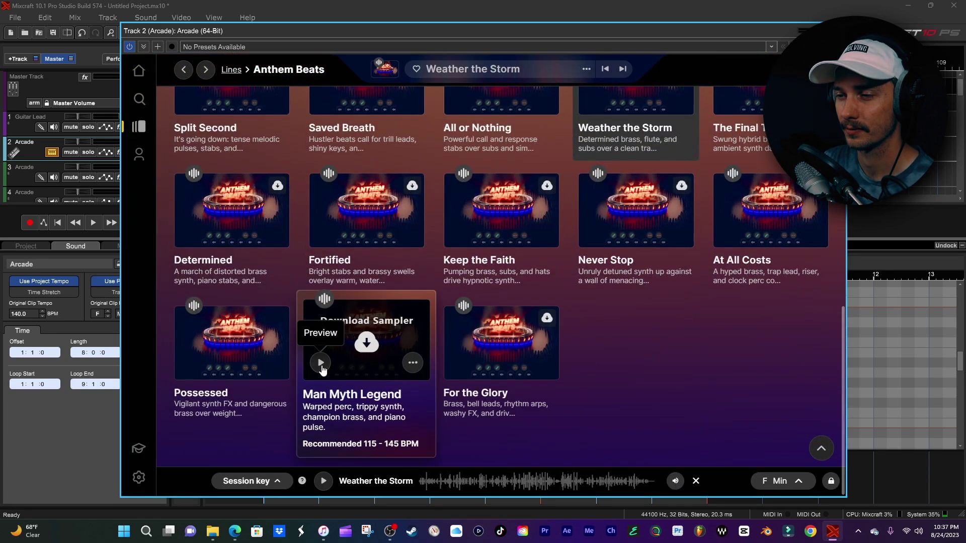
{"action": "left_click", "coordinate": [322, 365]}
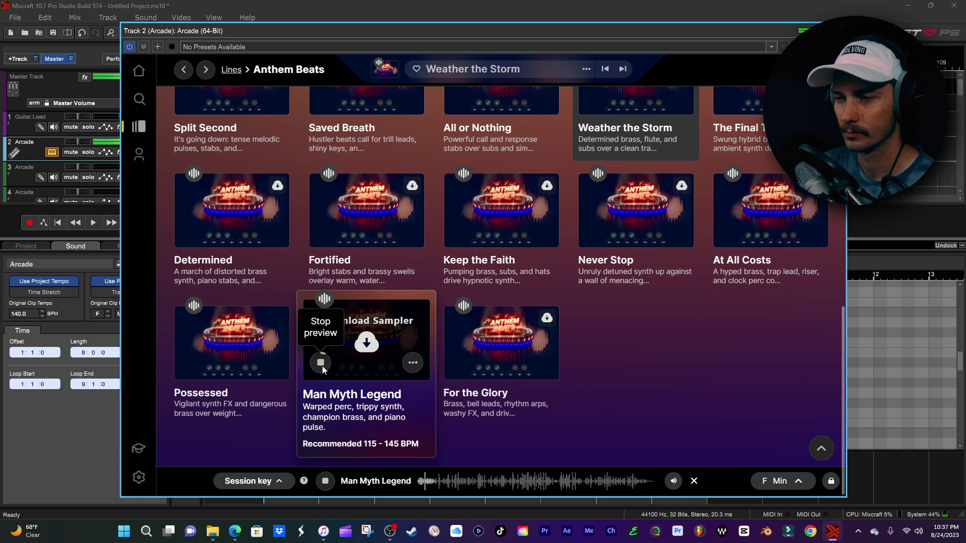
{"action": "left_click", "coordinate": [367, 343]}
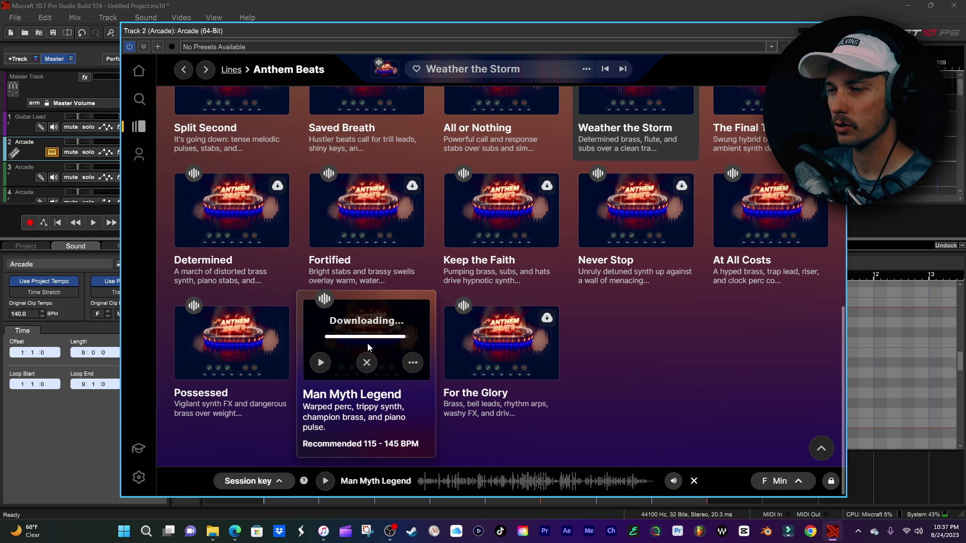
{"action": "left_click", "coordinate": [366, 344]}
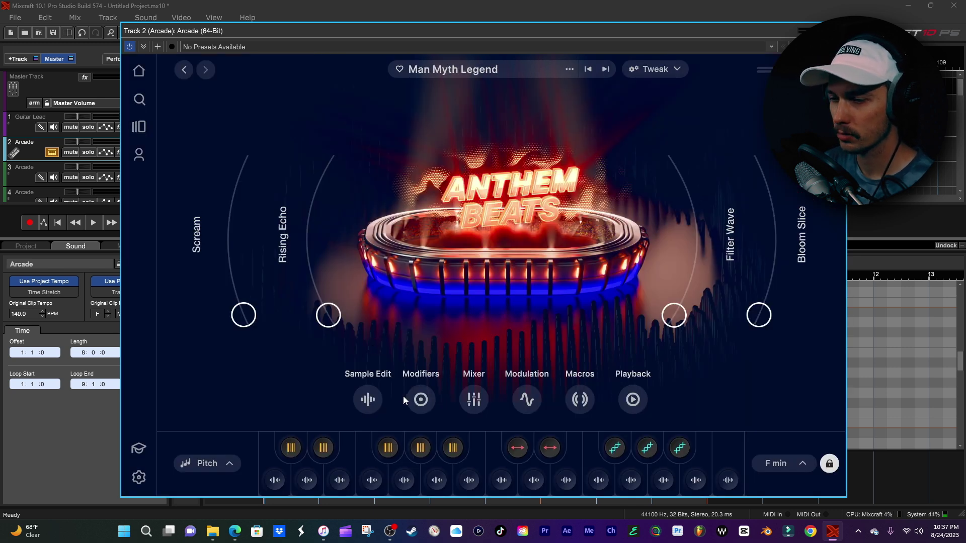
{"action": "mouse_move", "coordinate": [274, 483]}
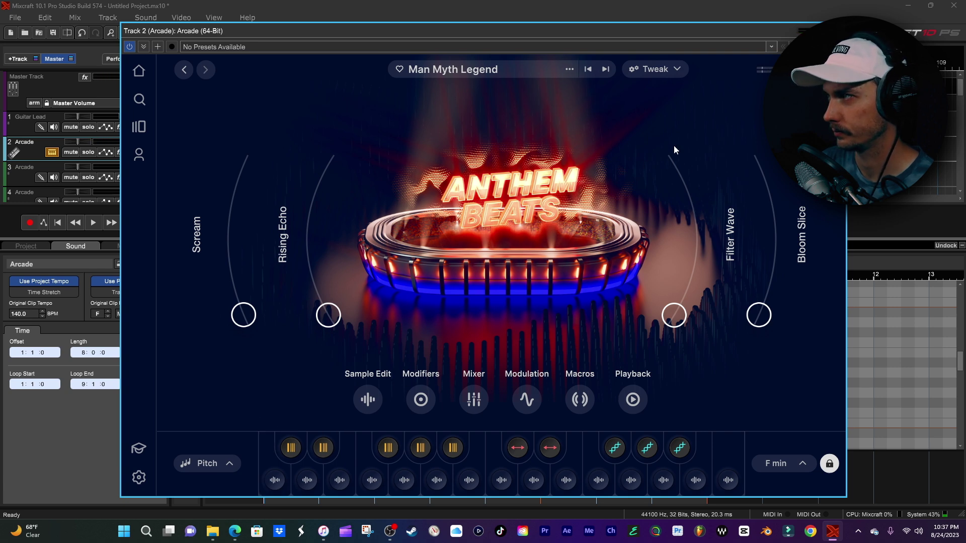
Close the Arcade sampler interface, return the playhead to the project start and erase the C5 note from the Arcade clip.
{"action": "key", "text": "Escape"}
{"action": "key", "text": "Escape"}
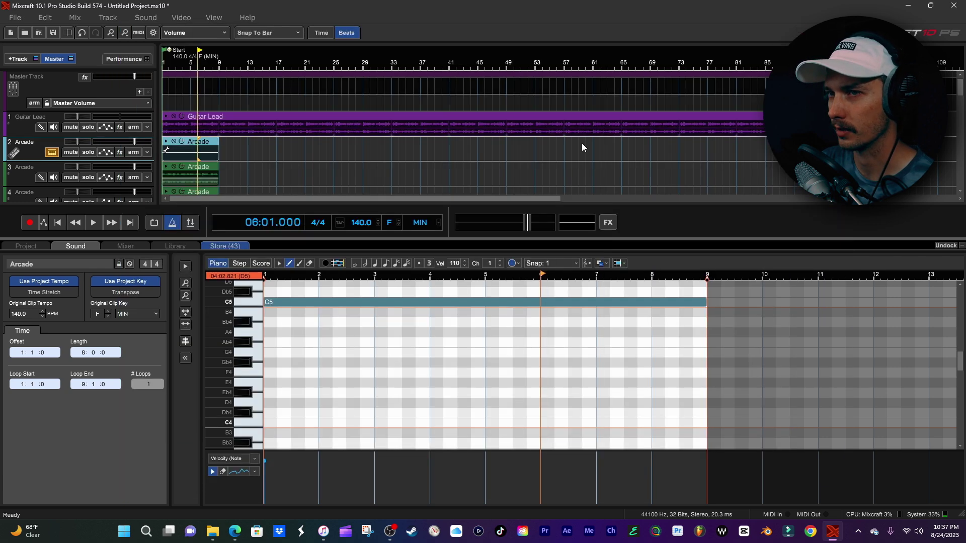
{"action": "left_click", "coordinate": [58, 222]}
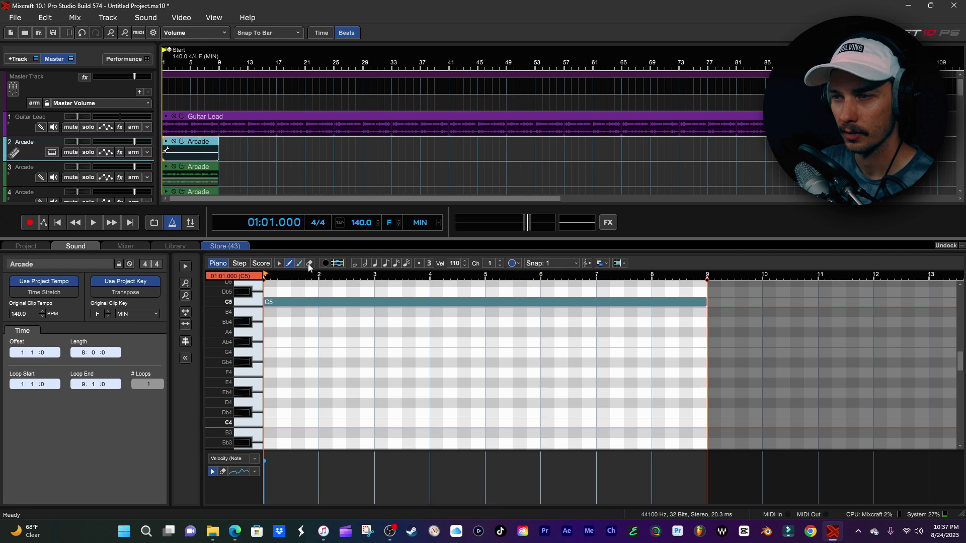
{"action": "left_click", "coordinate": [312, 302]}
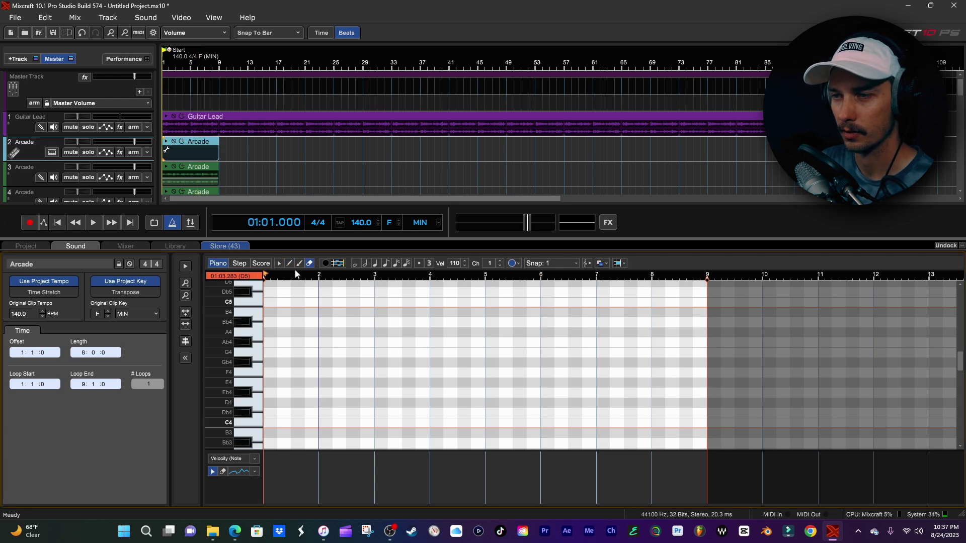
Audition the Man Myth Legend samples on the piano roll keys from C3 up to B3.
{"action": "scroll", "coordinate": [252, 348], "scroll_direction": "down", "scroll_amount": 4}
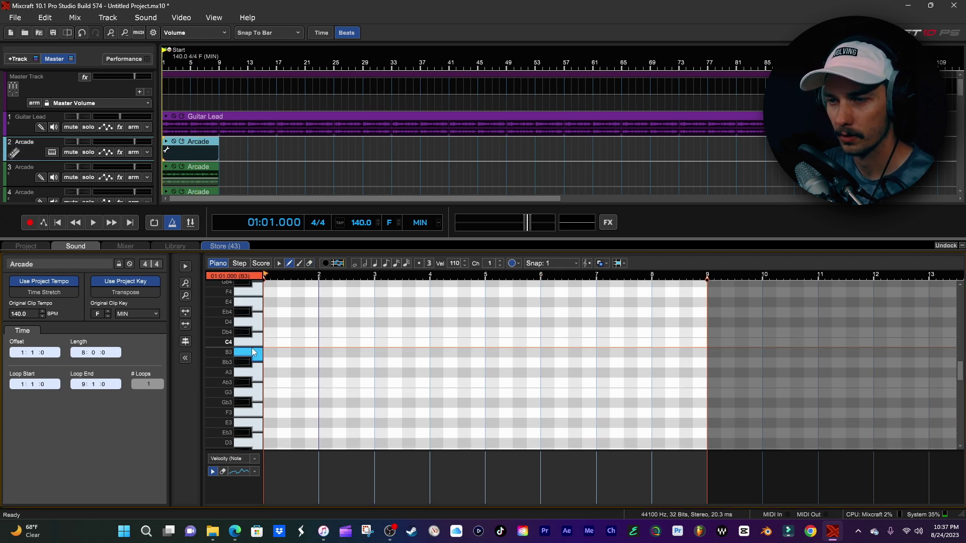
{"action": "scroll", "coordinate": [252, 352], "scroll_direction": "down", "scroll_amount": 1}
{"action": "left_click", "coordinate": [258, 412]}
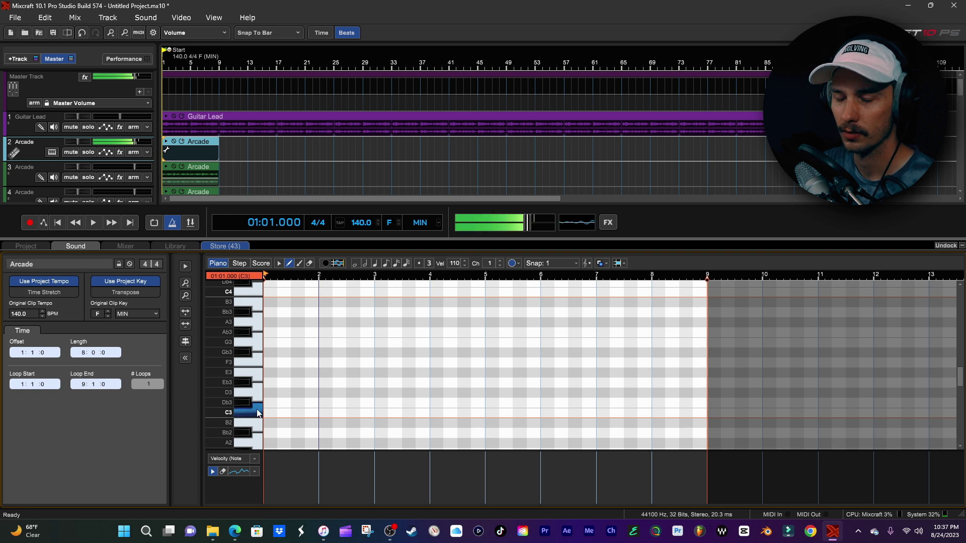
{"action": "left_click", "coordinate": [258, 393]}
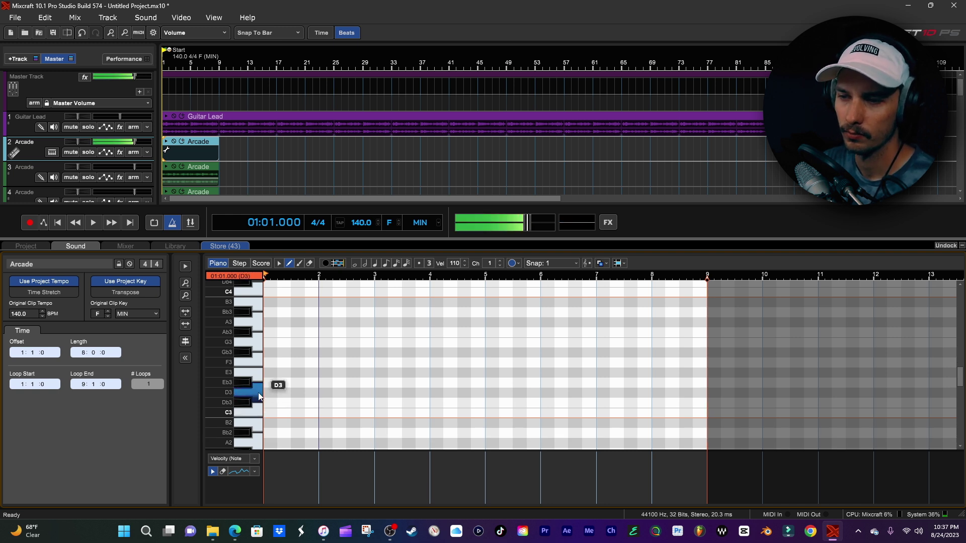
{"action": "left_click", "coordinate": [258, 364]}
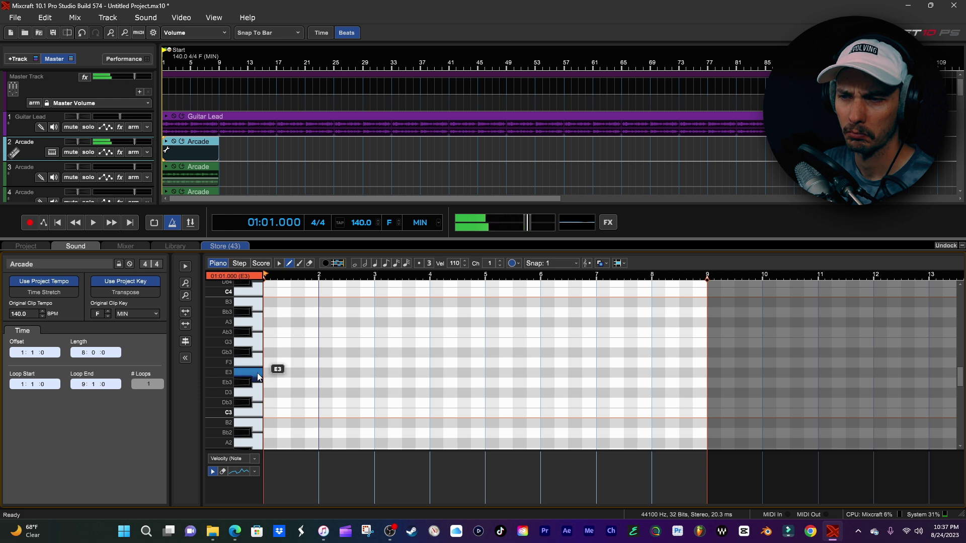
{"action": "left_click", "coordinate": [258, 344]}
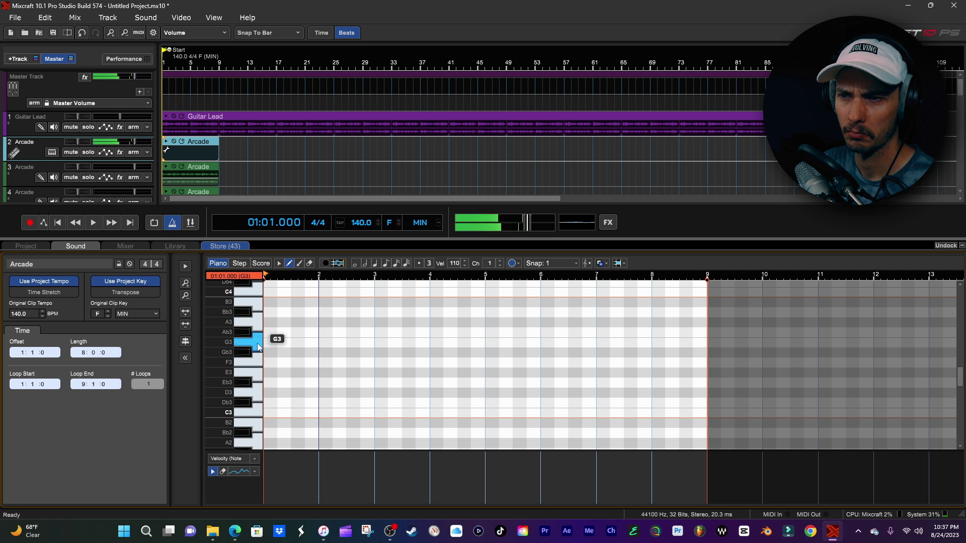
{"action": "left_click", "coordinate": [258, 308]}
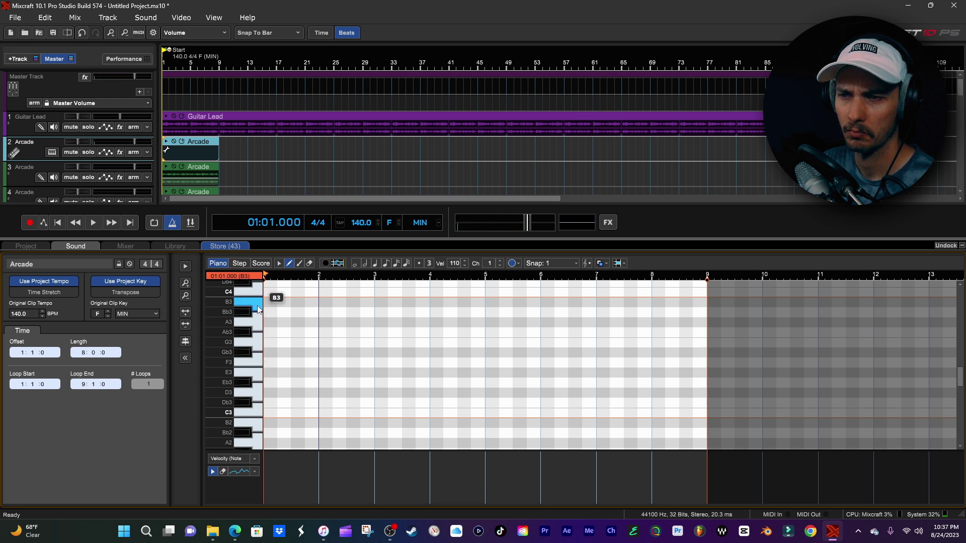
Draw a B3 note across all 8 bars of the Arcade clip and play it with the other tracks.
{"action": "left_click_drag", "start_coordinate": [265, 301], "coordinate": [706, 301]}
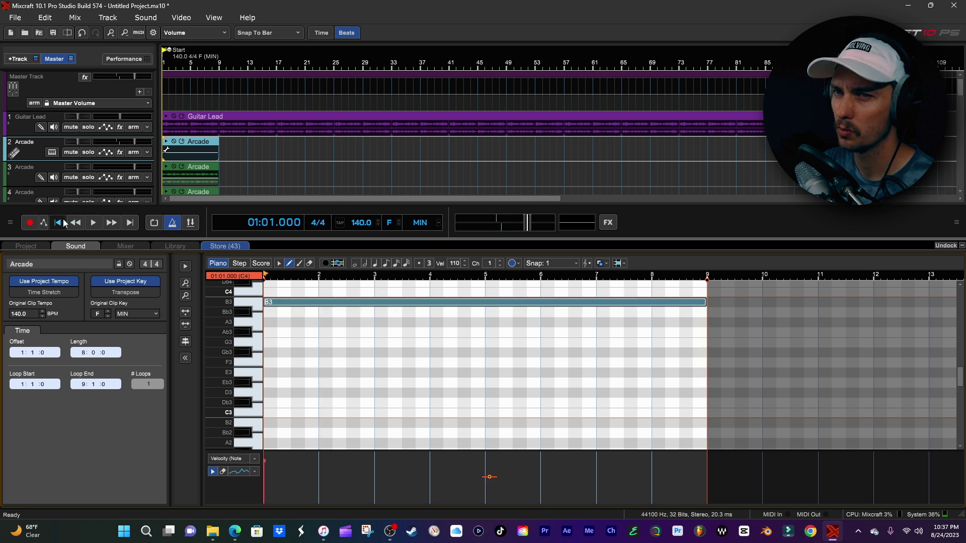
{"action": "key", "text": "space"}
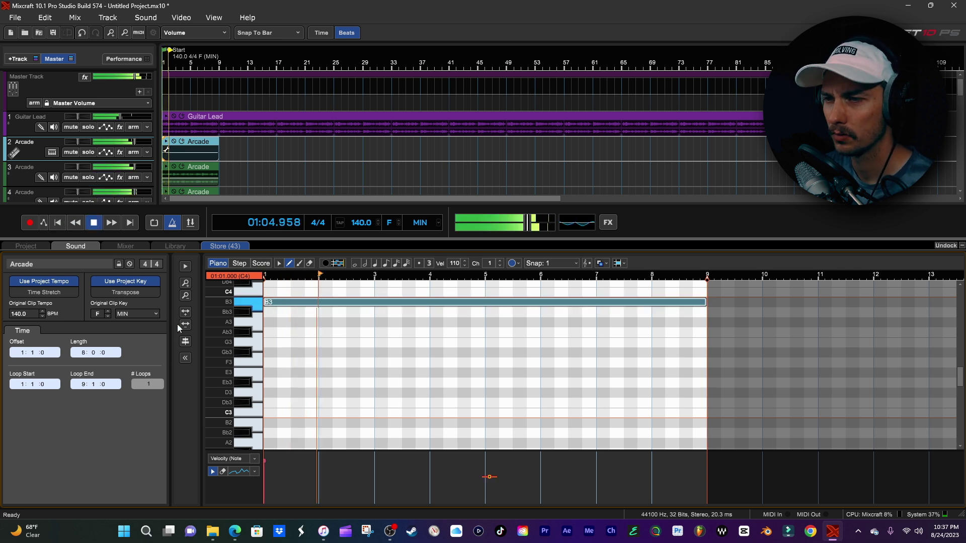
{"action": "key", "text": "space"}
Move the 8-bar note from B3 to C4 and play the project from the start.
{"action": "scroll", "coordinate": [246, 308], "scroll_direction": "up", "scroll_amount": 2}
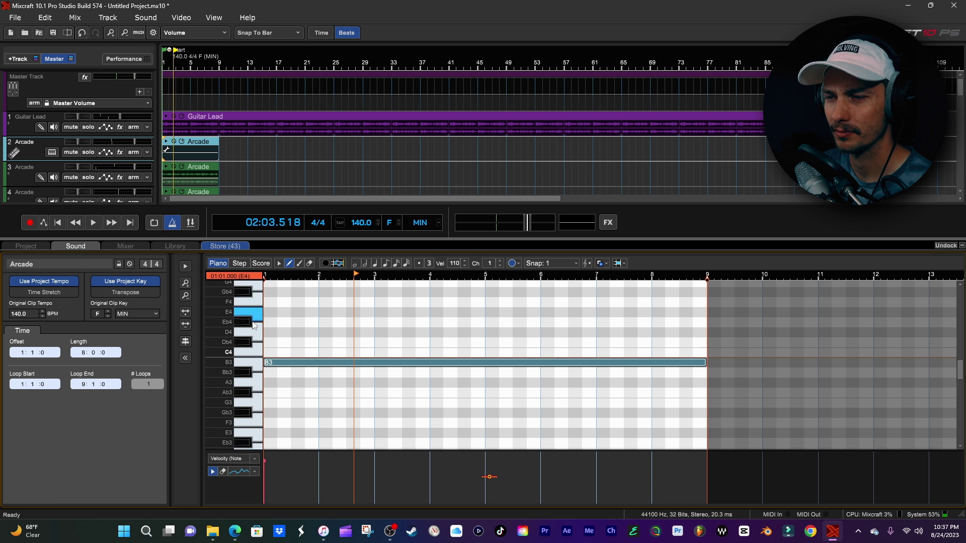
{"action": "left_click", "coordinate": [257, 362]}
{"action": "left_click", "coordinate": [272, 358]}
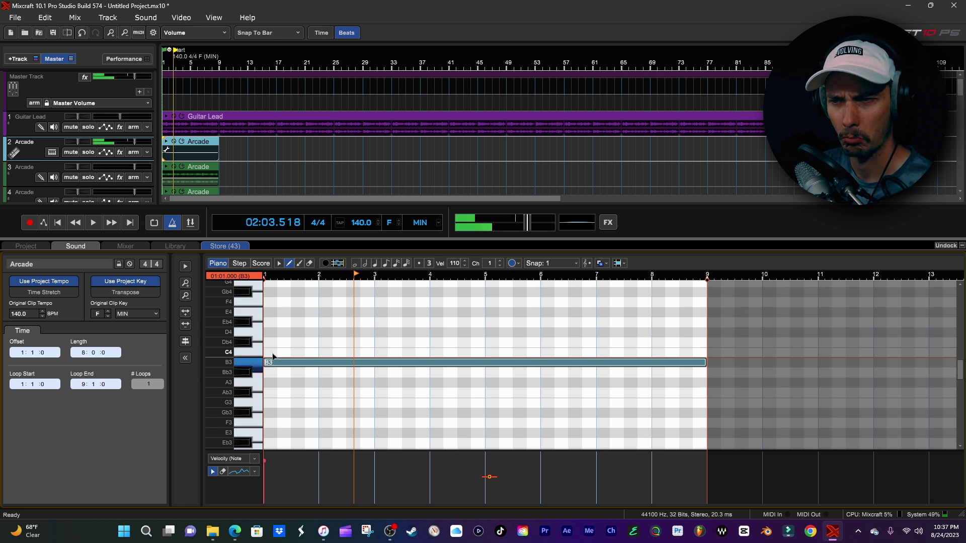
{"action": "left_click_drag", "start_coordinate": [272, 357], "coordinate": [272, 355]}
{"action": "left_click", "coordinate": [270, 354]}
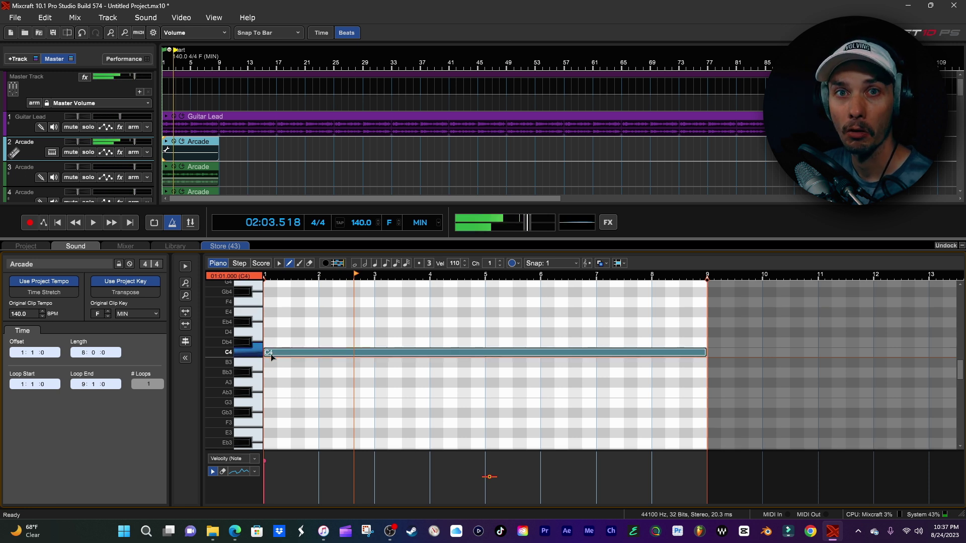
{"action": "left_click", "coordinate": [271, 354]}
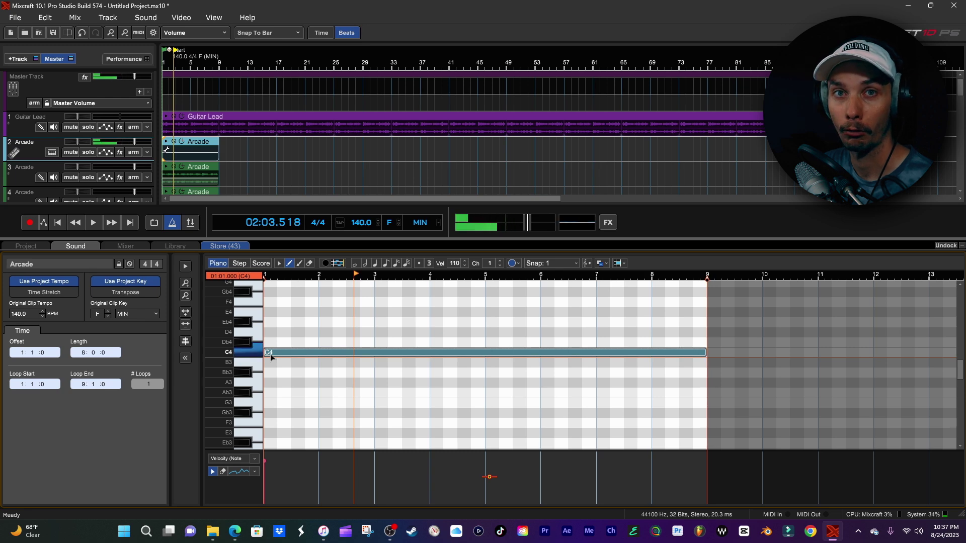
{"action": "key", "text": "Home"}
{"action": "key", "text": "space"}
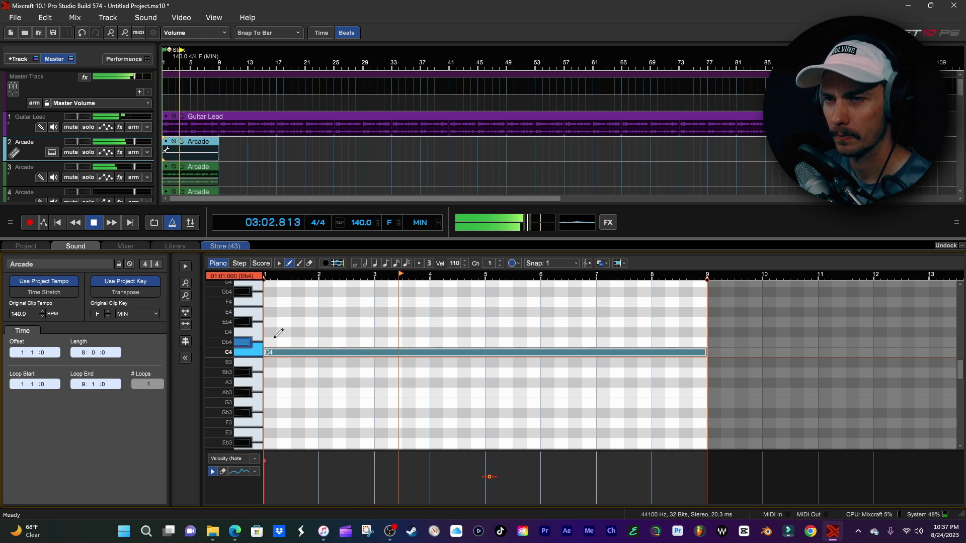
{"action": "key", "text": "space"}
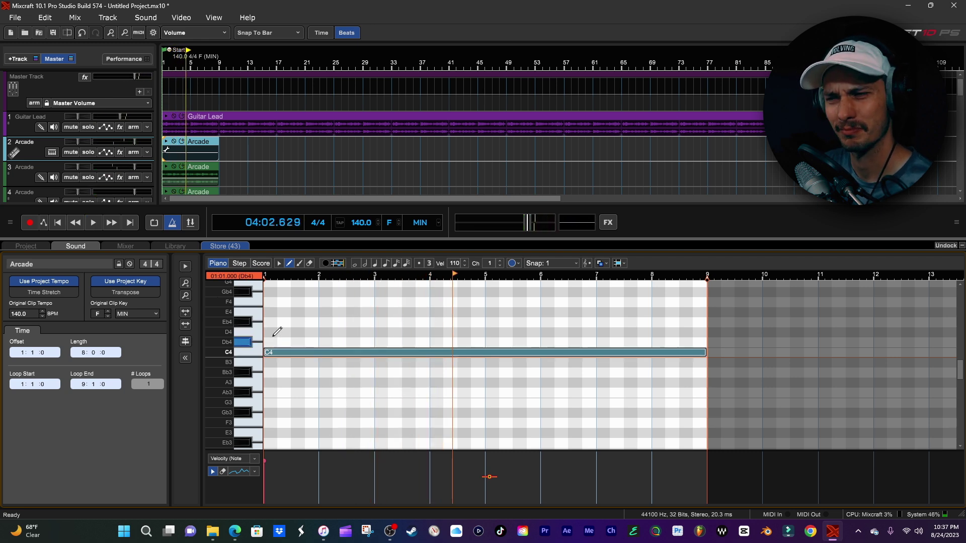
Move the 8-bar note to D4 and play the project from the start.
{"action": "left_click_drag", "start_coordinate": [273, 354], "coordinate": [276, 337]}
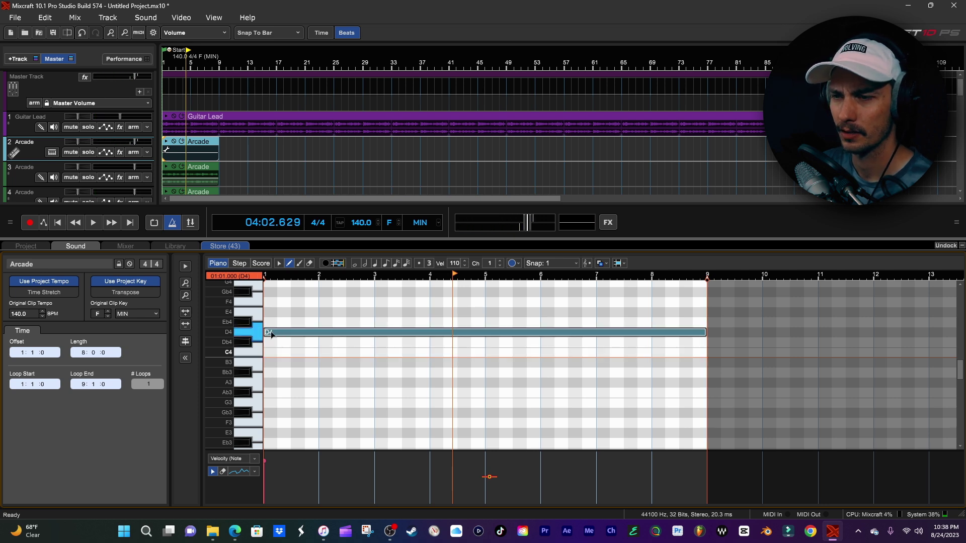
{"action": "left_click", "coordinate": [64, 226]}
{"action": "left_click", "coordinate": [89, 222]}
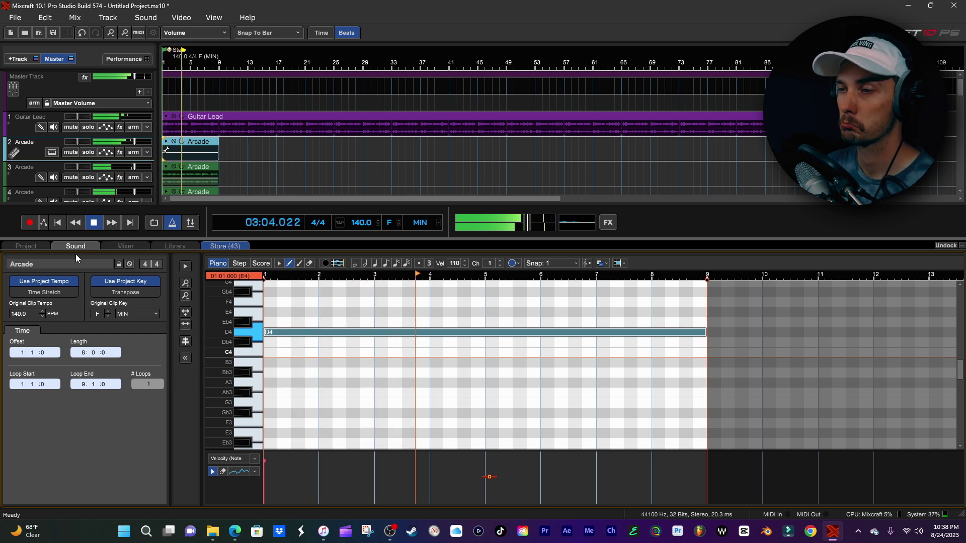
{"action": "key", "text": "space"}
Move the 8-bar note to E4 and listen to it with the beat from the start.
{"action": "left_click_drag", "start_coordinate": [271, 333], "coordinate": [272, 312]}
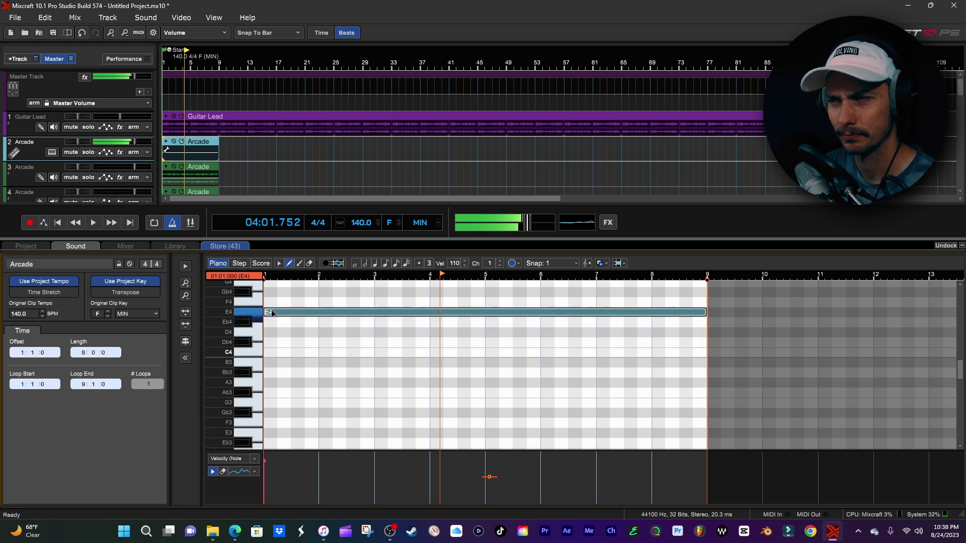
{"action": "scroll", "coordinate": [259, 300], "scroll_direction": "up", "scroll_amount": 3}
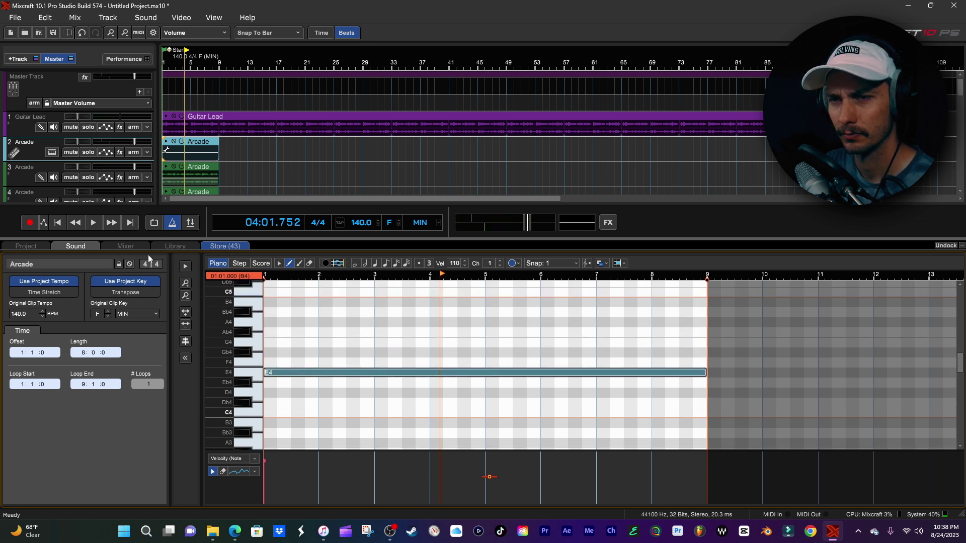
{"action": "left_click", "coordinate": [56, 226]}
{"action": "key", "text": "space"}
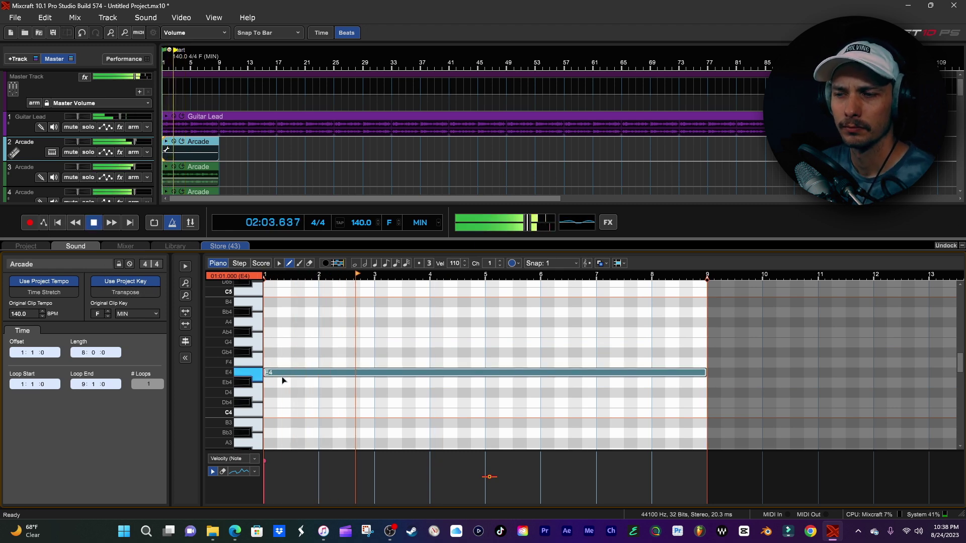
{"action": "key", "text": "space"}
Move the 8-bar note up to A4 and play it with the other tracks.
{"action": "left_click_drag", "start_coordinate": [280, 373], "coordinate": [275, 315]}
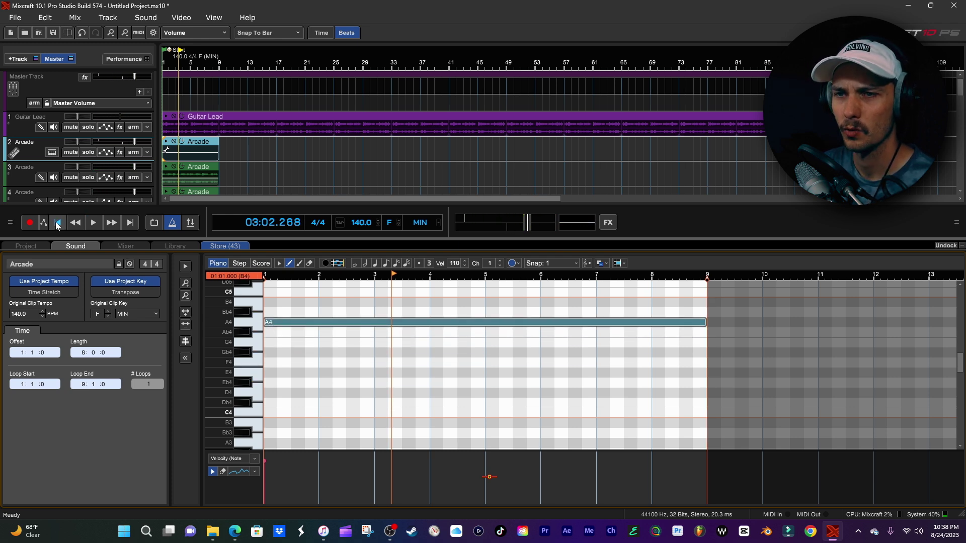
{"action": "key", "text": "space"}
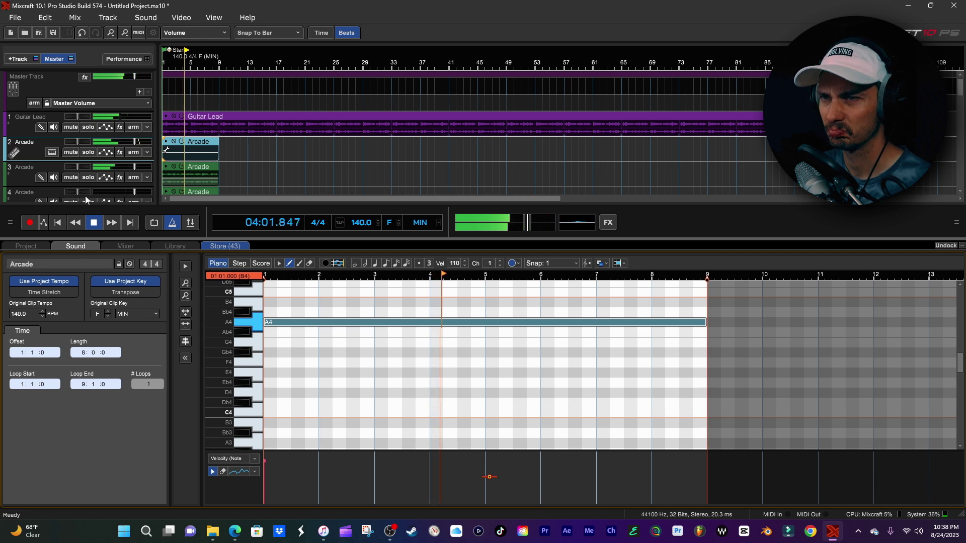
{"action": "key", "text": "space"}
Mute the Arcade audio track 3 and play the project again from the start.
{"action": "left_click", "coordinate": [75, 177]}
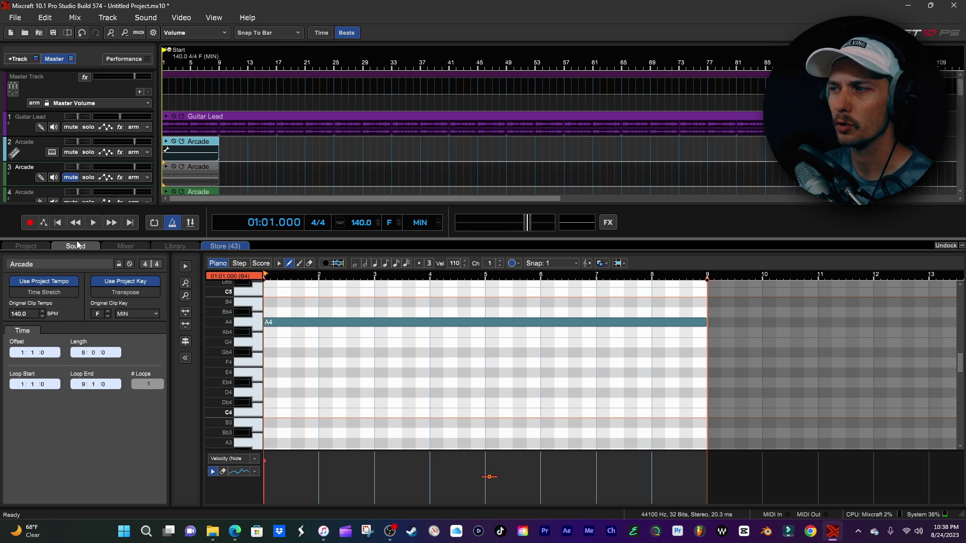
{"action": "key", "text": "space"}
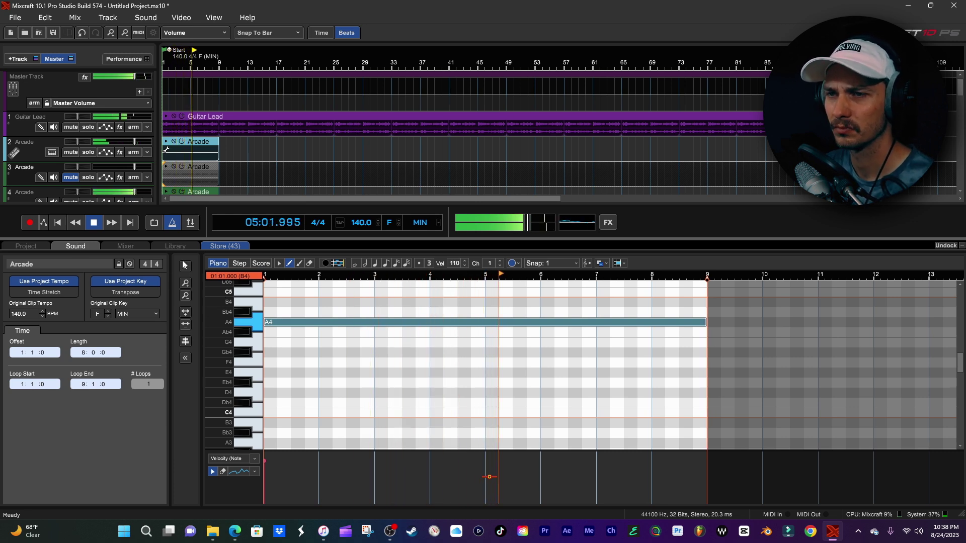
{"action": "key", "text": "space"}
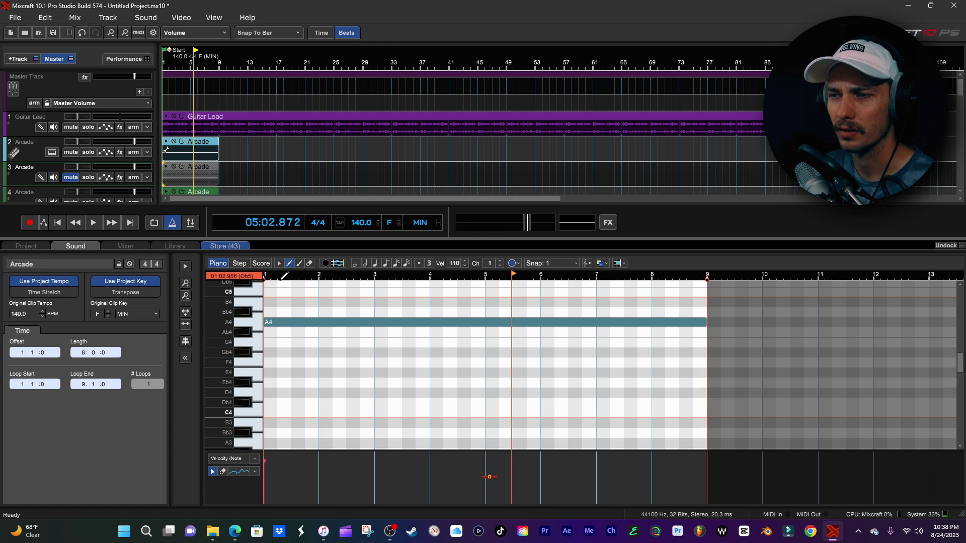
Audition B4, move the 8-bar note from A4 to B4 and play the project from the start.
{"action": "left_click", "coordinate": [257, 308]}
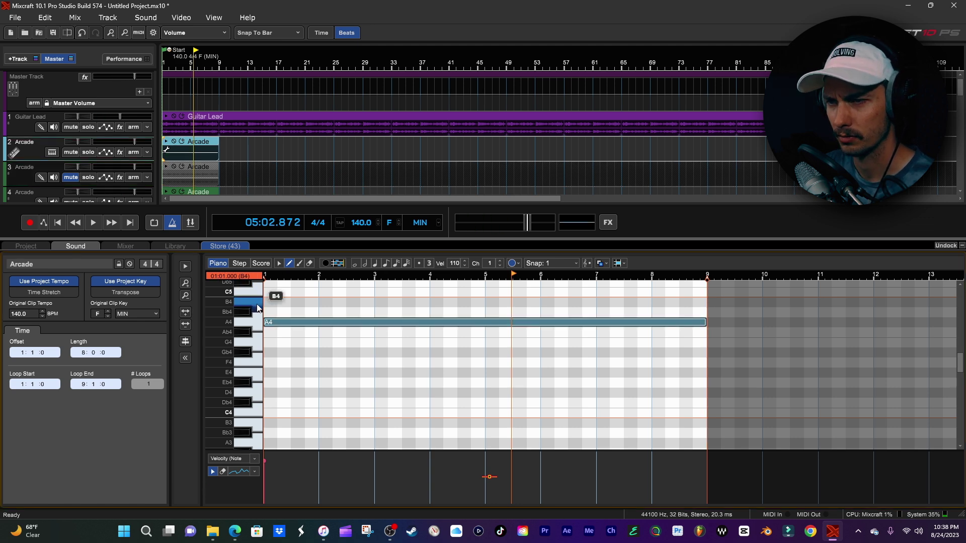
{"action": "left_click_drag", "start_coordinate": [272, 323], "coordinate": [273, 304]}
{"action": "left_click", "coordinate": [57, 225]}
{"action": "key", "text": "space"}
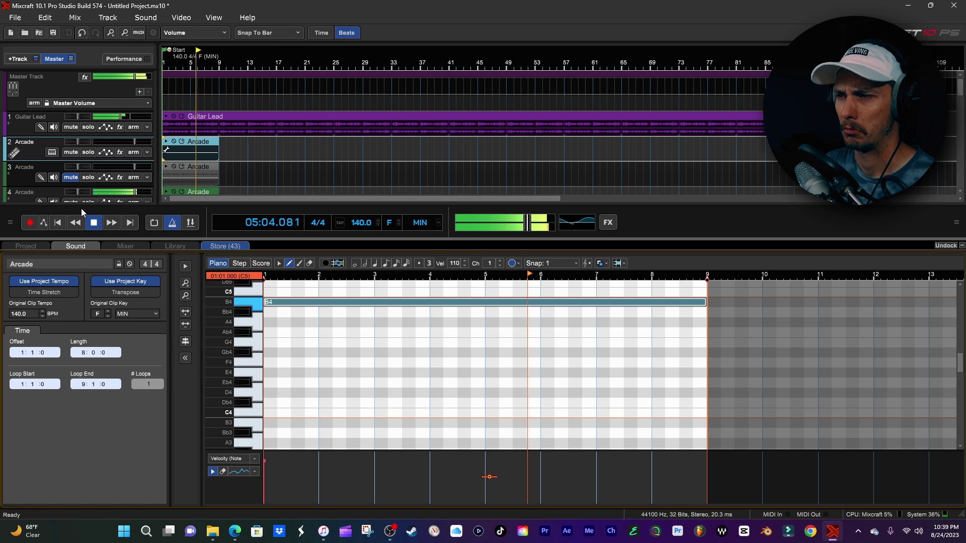
{"action": "key", "text": "space"}
Unmute the Arcade audio track 3 and listen to the full arrangement from the start.
{"action": "left_click", "coordinate": [75, 179]}
{"action": "left_click", "coordinate": [59, 222]}
{"action": "key", "text": "space"}
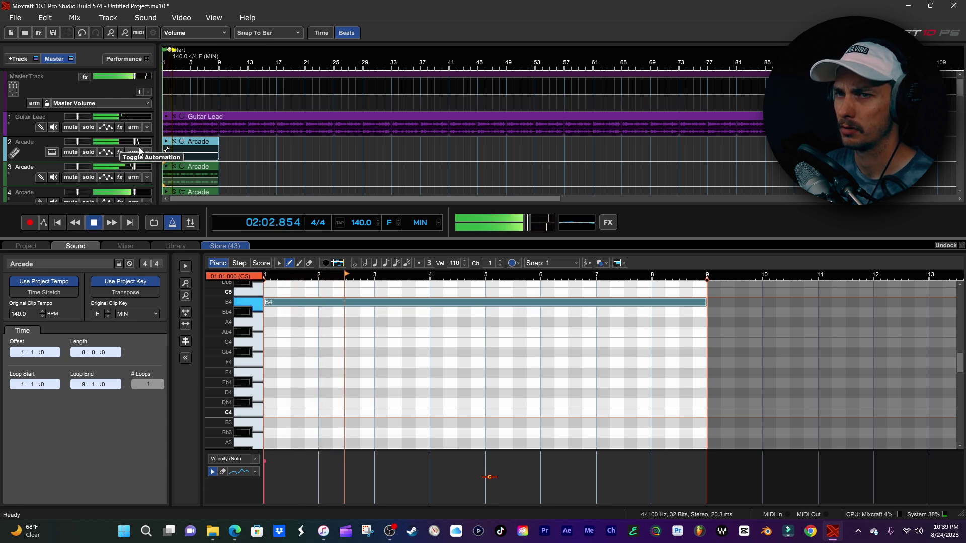
{"action": "key", "text": "space"}
Mix the Arcade track with the B4 note to a new audio track and trim its clip and loop end to 8 bars.
{"action": "right_click", "coordinate": [32, 148]}
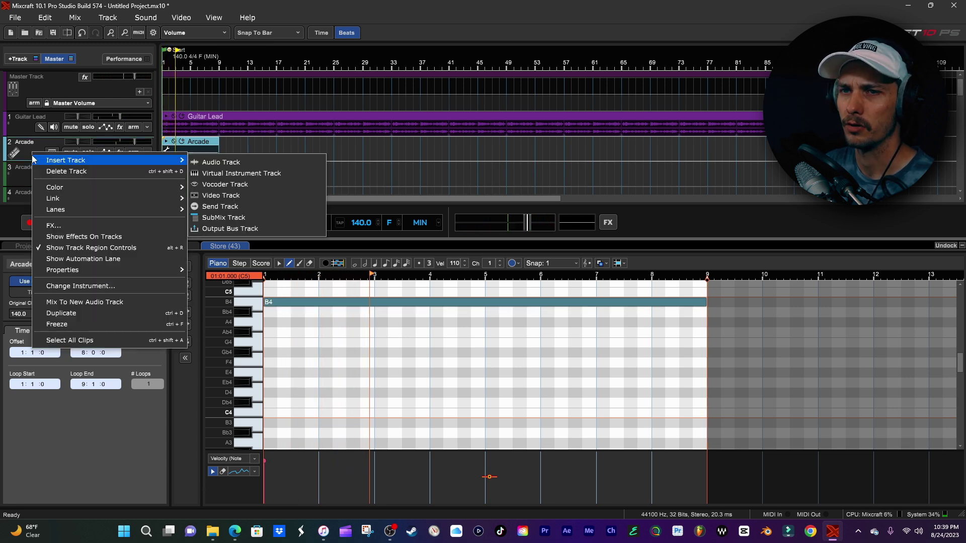
{"action": "left_click", "coordinate": [92, 297]}
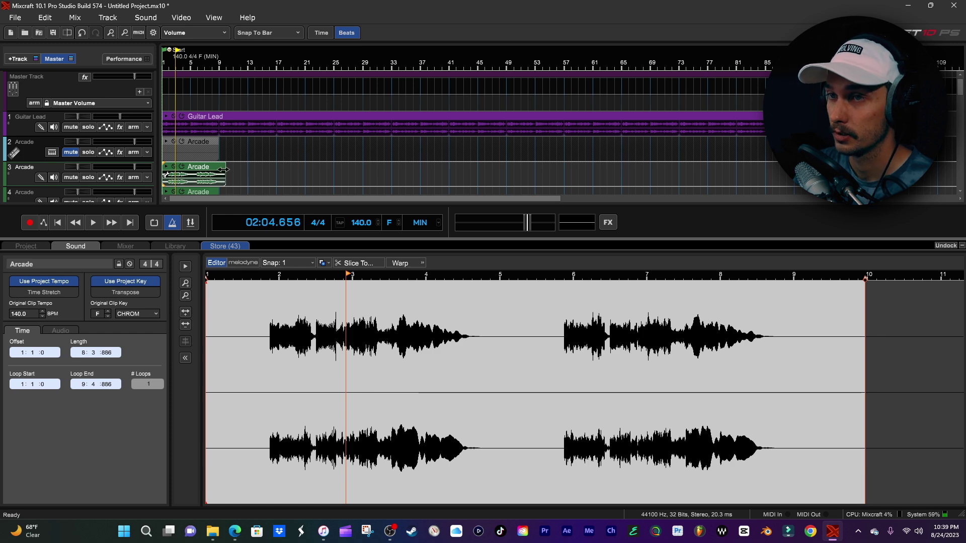
{"action": "left_click_drag", "start_coordinate": [218, 167], "coordinate": [215, 167]}
{"action": "left_click_drag", "start_coordinate": [865, 278], "coordinate": [793, 278]}
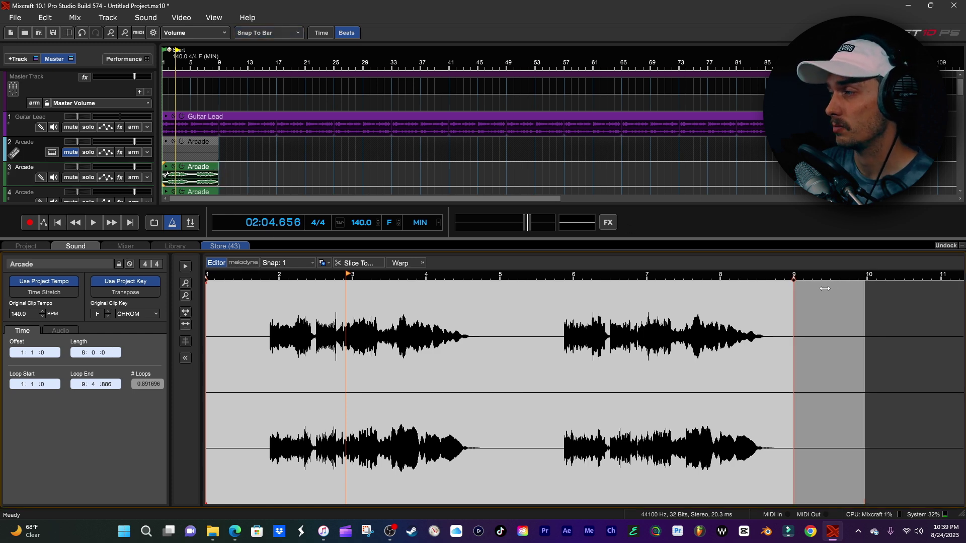
Add the recently used REQ 6 Stereo equalizer to the effects of Arcade audio track 3.
{"action": "left_click", "coordinate": [120, 177]}
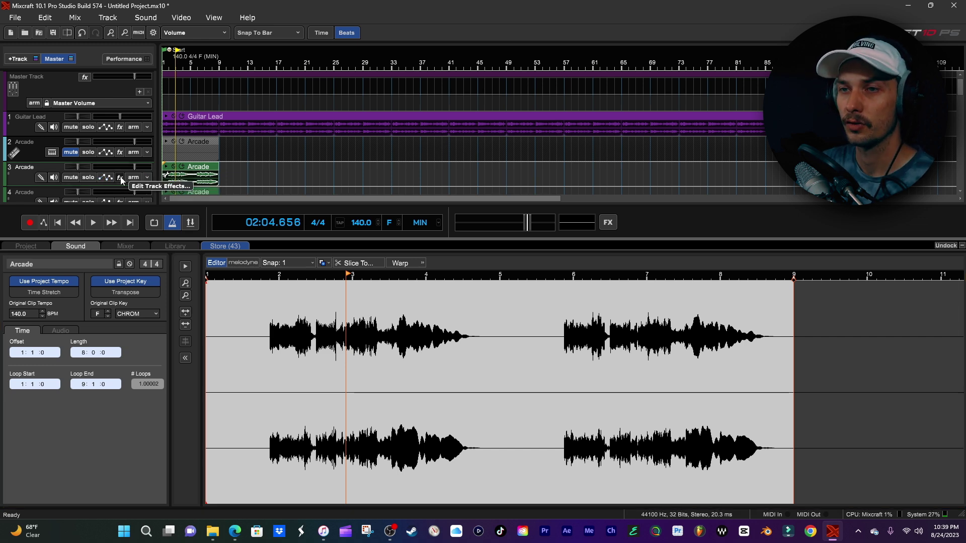
{"action": "left_click", "coordinate": [294, 214]}
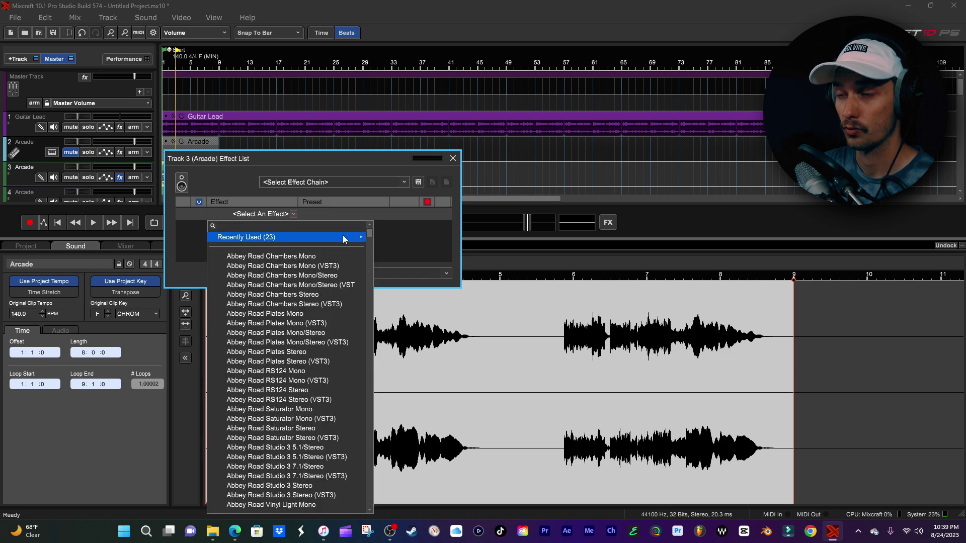
{"action": "mouse_move", "coordinate": [345, 237]}
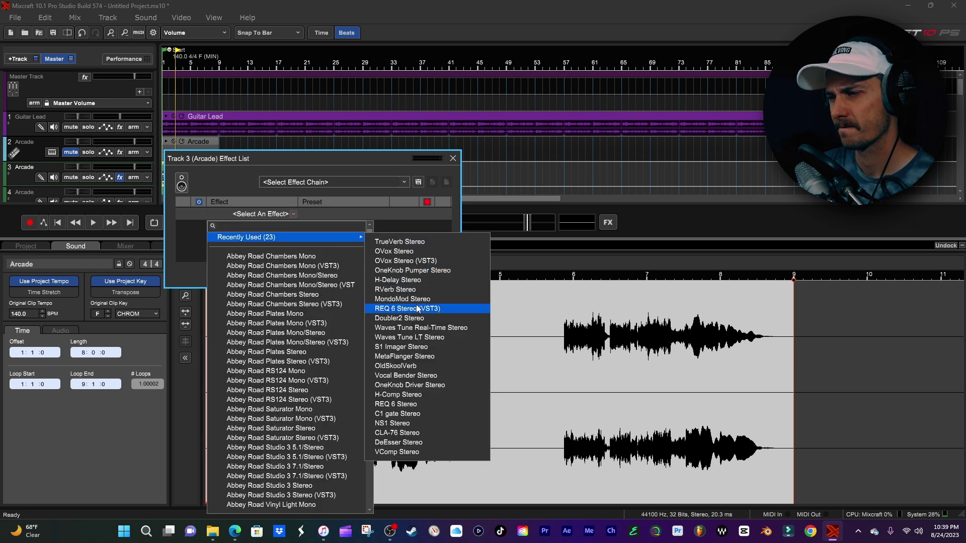
{"action": "left_click", "coordinate": [433, 406]}
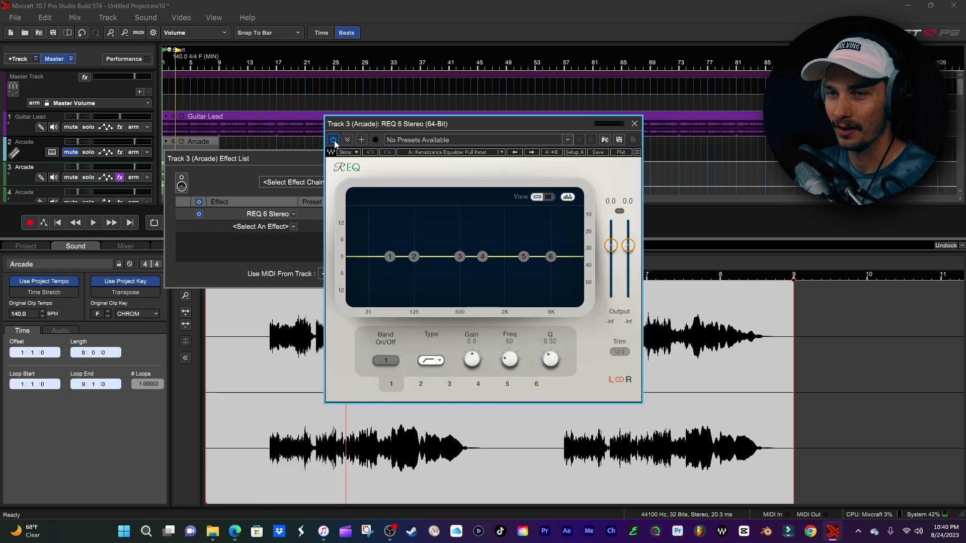
Set REQ band 1 as a low cut at 159 Hz and band 6 as a high cut at 8000 Hz, both with Q 1.41.
{"action": "left_click", "coordinate": [60, 226]}
{"action": "left_click_drag", "start_coordinate": [391, 255], "coordinate": [422, 278]}
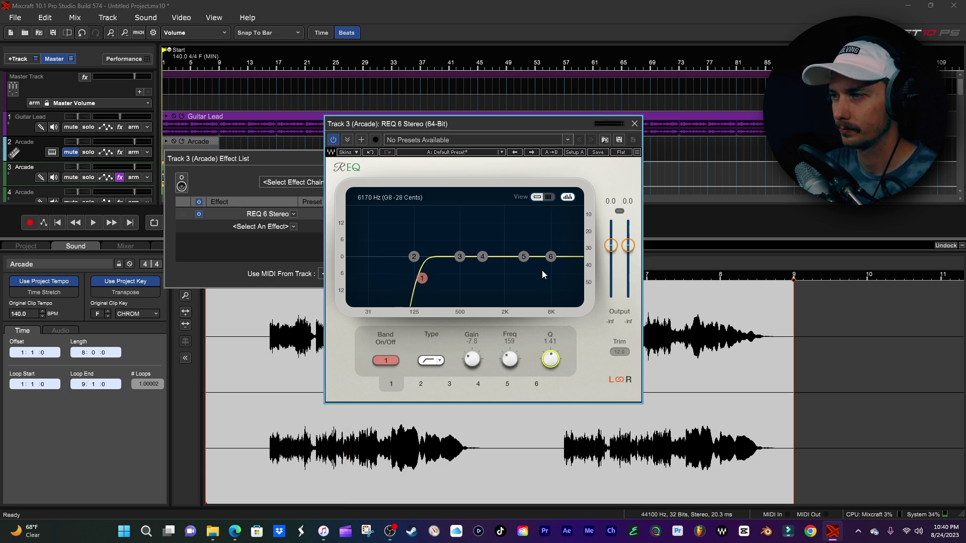
{"action": "left_click", "coordinate": [551, 256]}
{"action": "left_click", "coordinate": [431, 360]}
{"action": "left_click", "coordinate": [478, 393]}
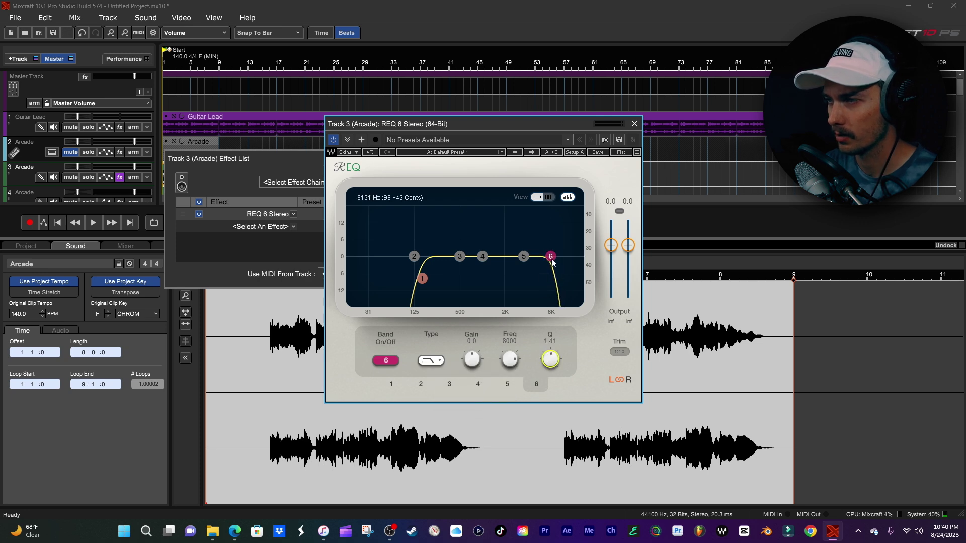
Narrow the REQ during playback with band 1 at 464 Hz and band 6 at 1637 Hz, and replay from the start.
{"action": "left_click", "coordinate": [93, 223]}
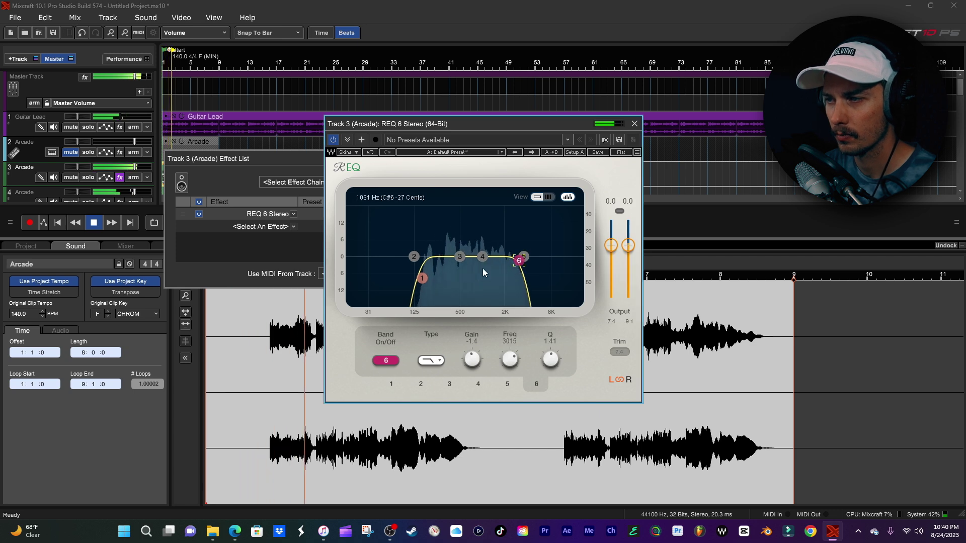
{"action": "left_click_drag", "start_coordinate": [422, 278], "coordinate": [459, 291]}
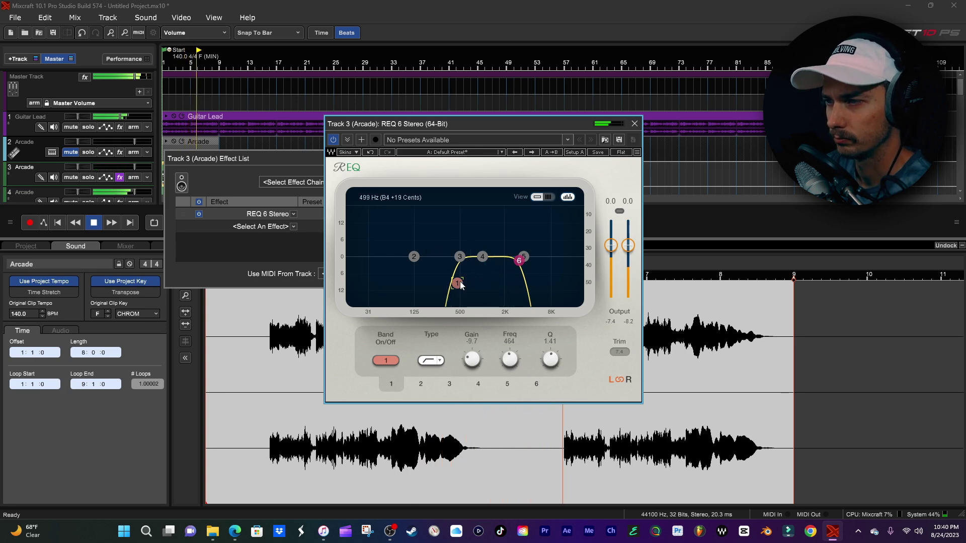
{"action": "left_click_drag", "start_coordinate": [519, 261], "coordinate": [499, 265]}
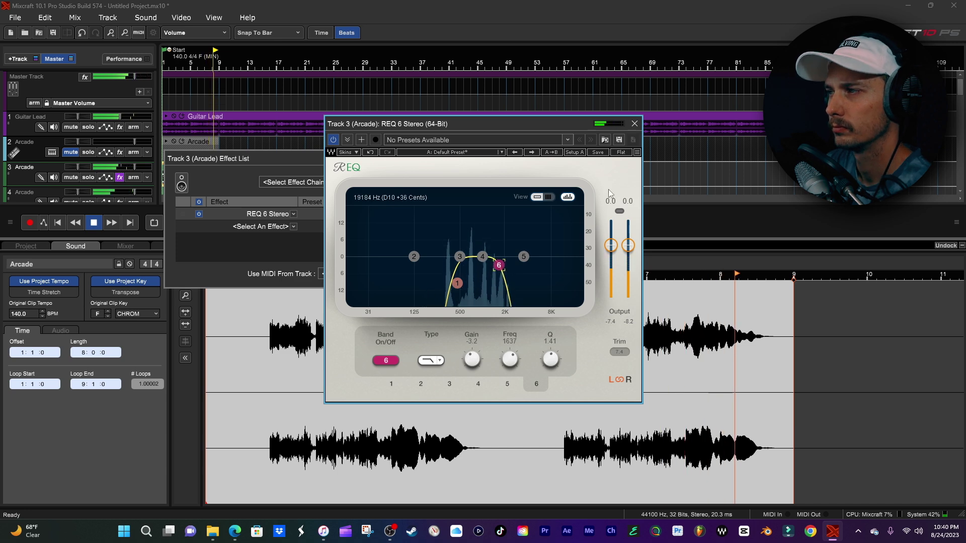
{"action": "left_click", "coordinate": [58, 223]}
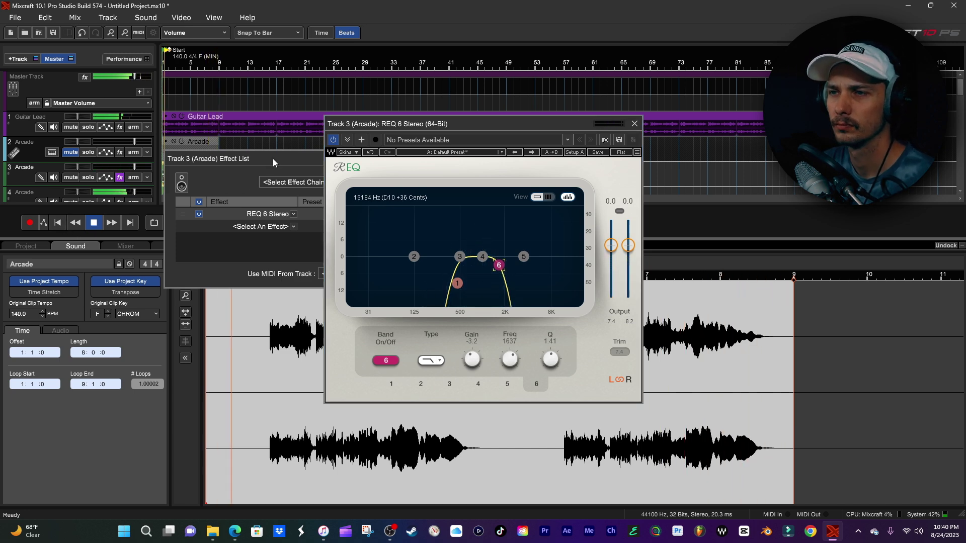
Add the recently used Doubler2 Stereo as the second effect on Arcade audio track 3.
{"action": "left_click_drag", "start_coordinate": [273, 162], "coordinate": [179, 289]}
{"action": "left_click", "coordinate": [199, 354]}
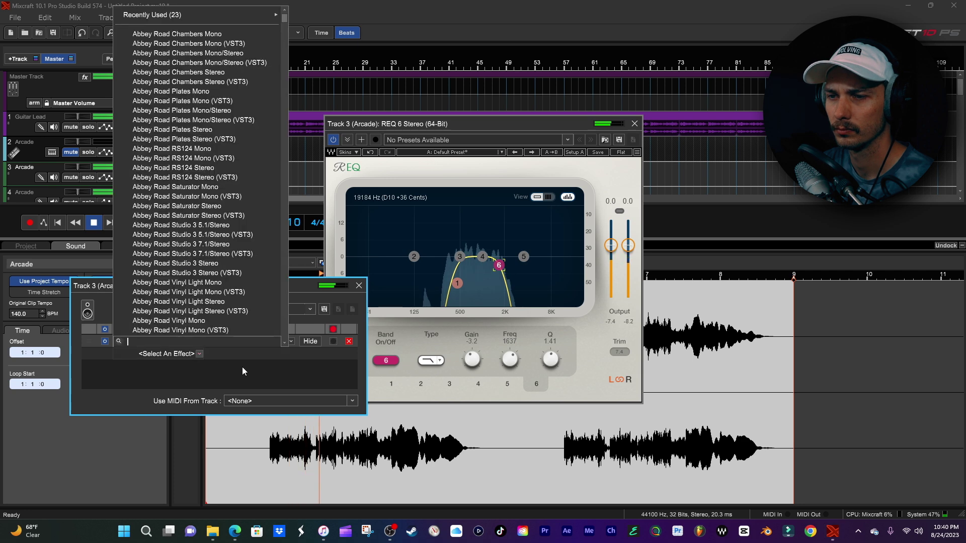
{"action": "mouse_move", "coordinate": [270, 15]}
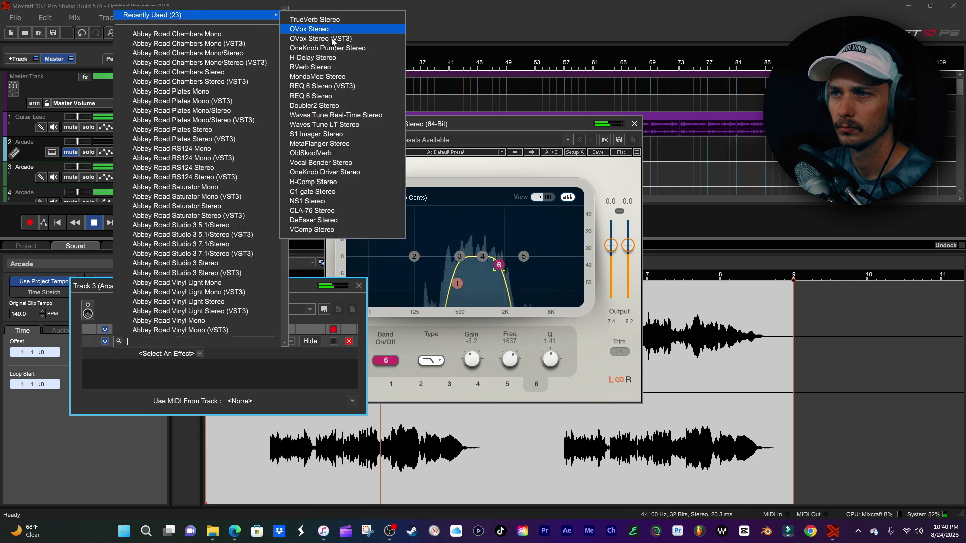
{"action": "left_click", "coordinate": [330, 105]}
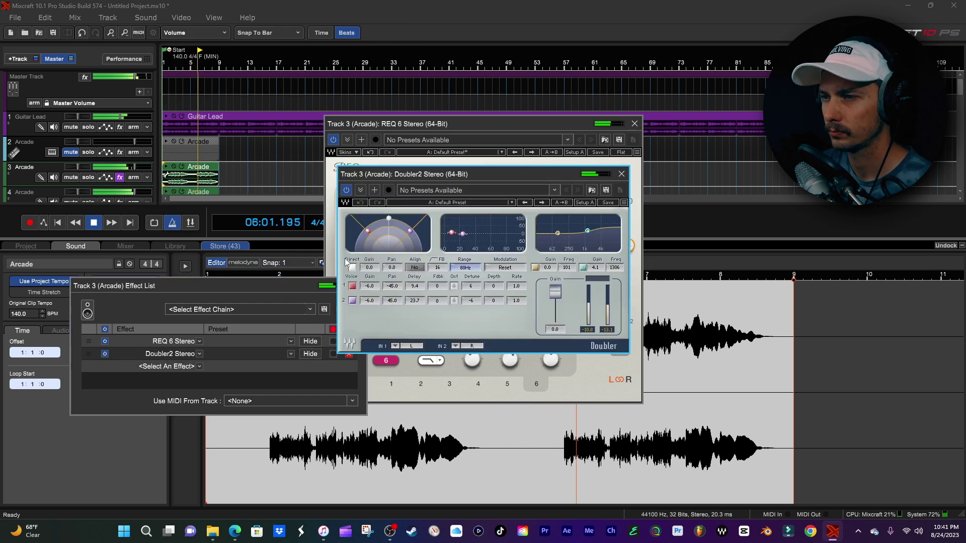
Switch off the Doubler2 direct signal and set the gain of both voices to 0.0.
{"action": "left_click", "coordinate": [368, 301]}
{"action": "type", "text": "0"}
{"action": "key", "text": "Return"}
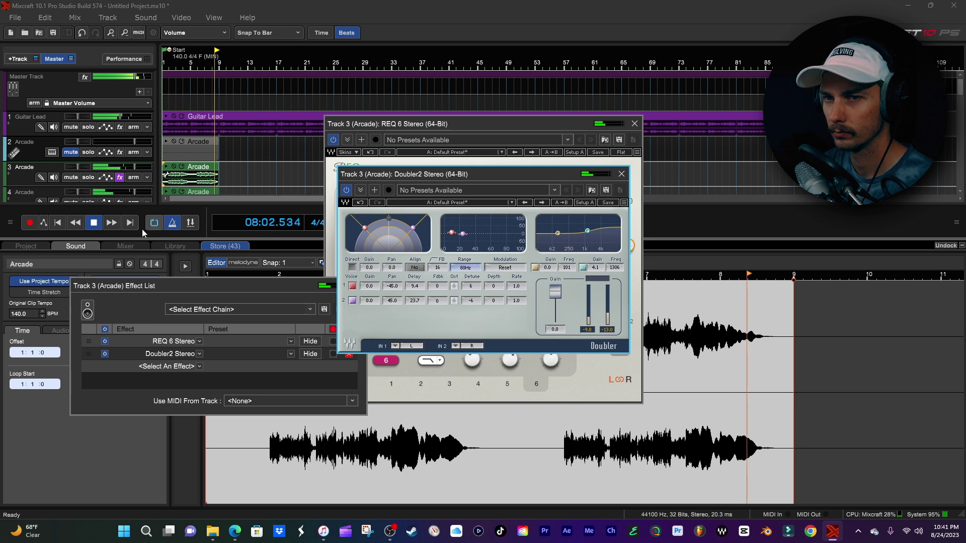
Disable the Doubler2 upper EQ band, set its lower band to -41.6 gain at 405 Hz, and close the effect list and Doubler2.
{"action": "left_click", "coordinate": [64, 220]}
{"action": "left_click", "coordinate": [581, 266]}
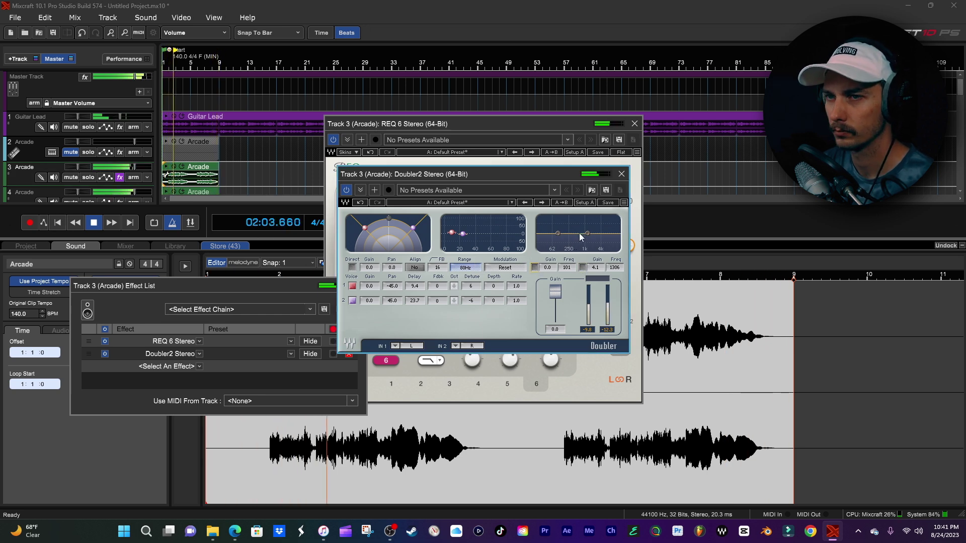
{"action": "left_click_drag", "start_coordinate": [558, 233], "coordinate": [567, 237]}
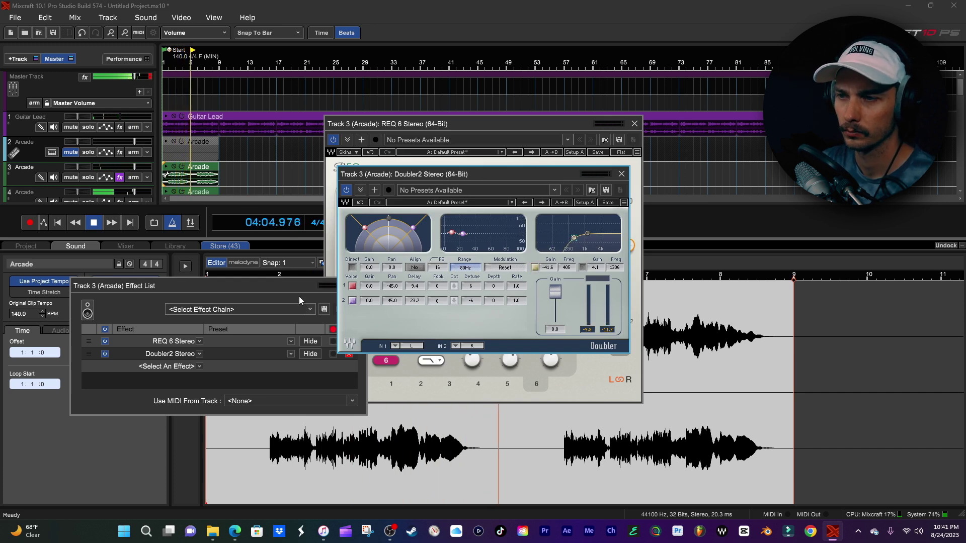
{"action": "left_click", "coordinate": [365, 280]}
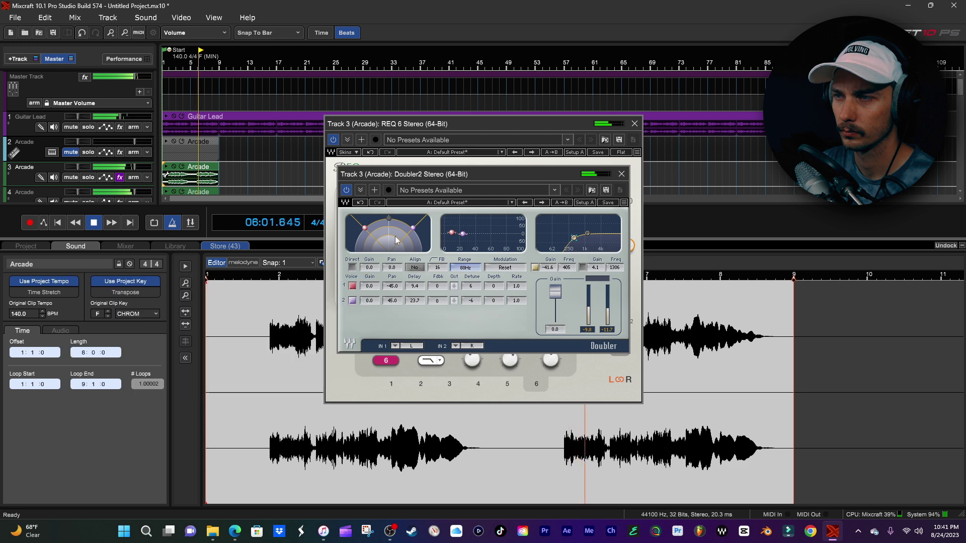
{"action": "left_click", "coordinate": [622, 174]}
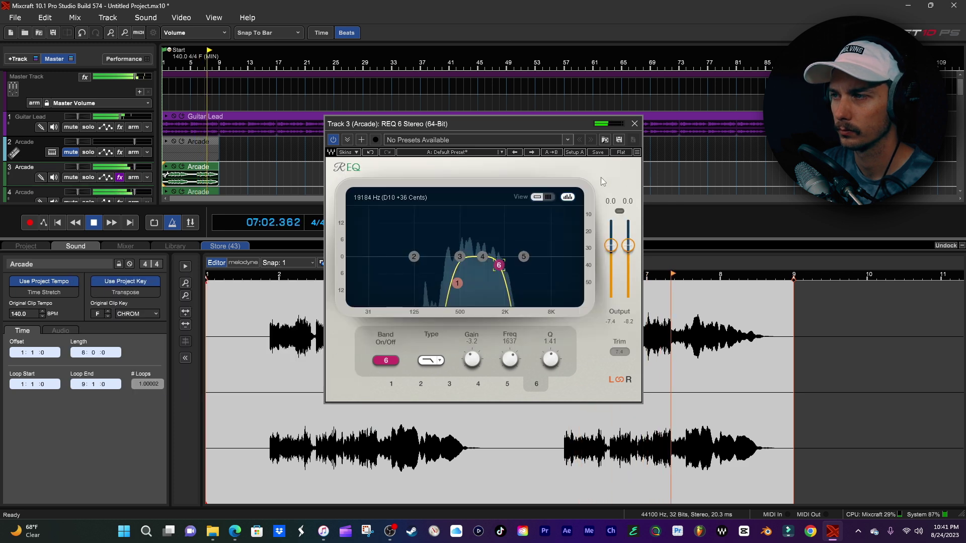
Raise REQ band 6 to 3638 Hz and slightly lower the volume of Arcade audio track 3, replaying from the start.
{"action": "left_click_drag", "start_coordinate": [498, 265], "coordinate": [541, 269]}
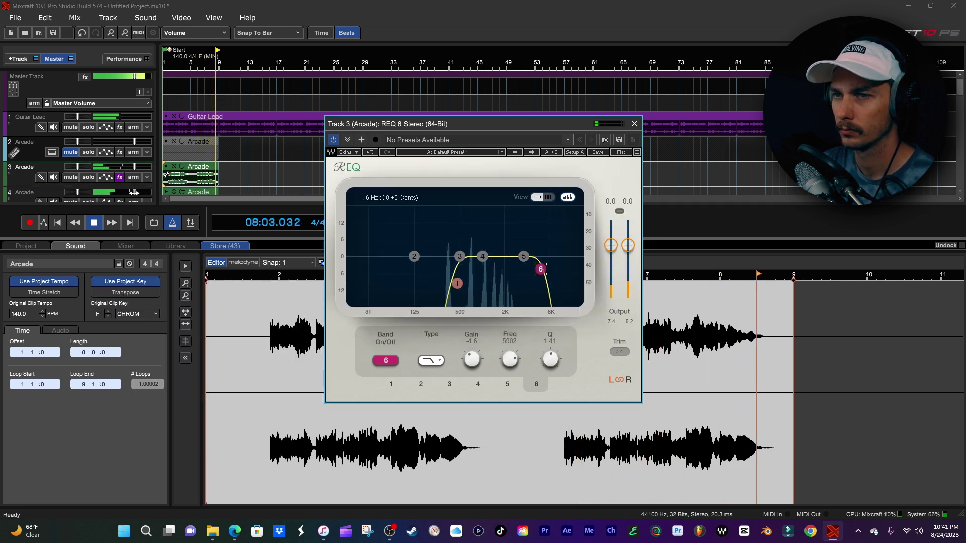
{"action": "left_click", "coordinate": [58, 223]}
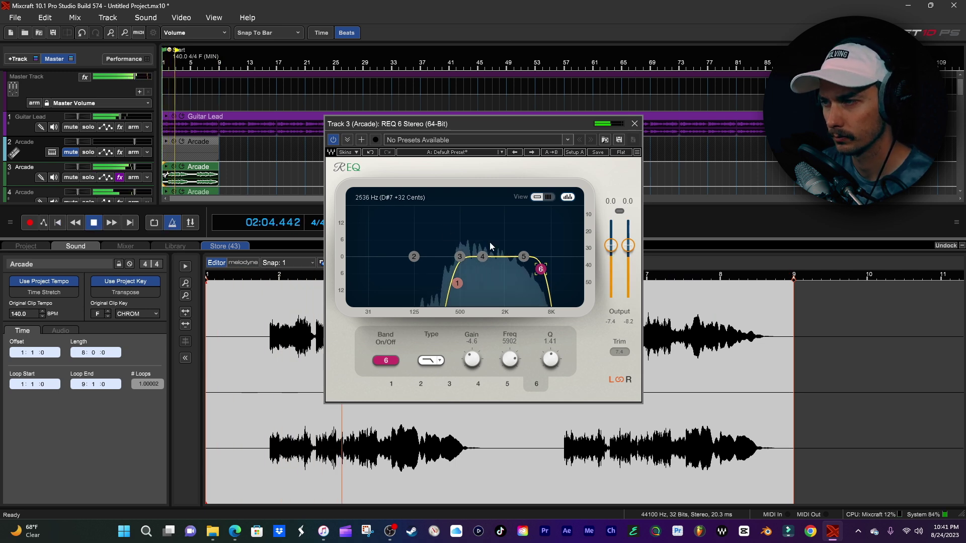
{"action": "left_click_drag", "start_coordinate": [131, 168], "coordinate": [125, 171]}
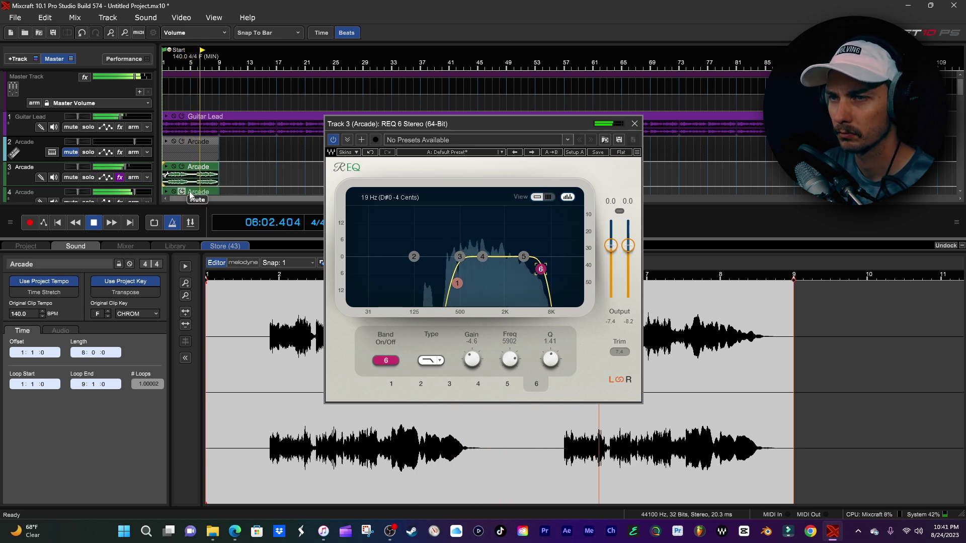
{"action": "left_click_drag", "start_coordinate": [540, 269], "coordinate": [524, 272]}
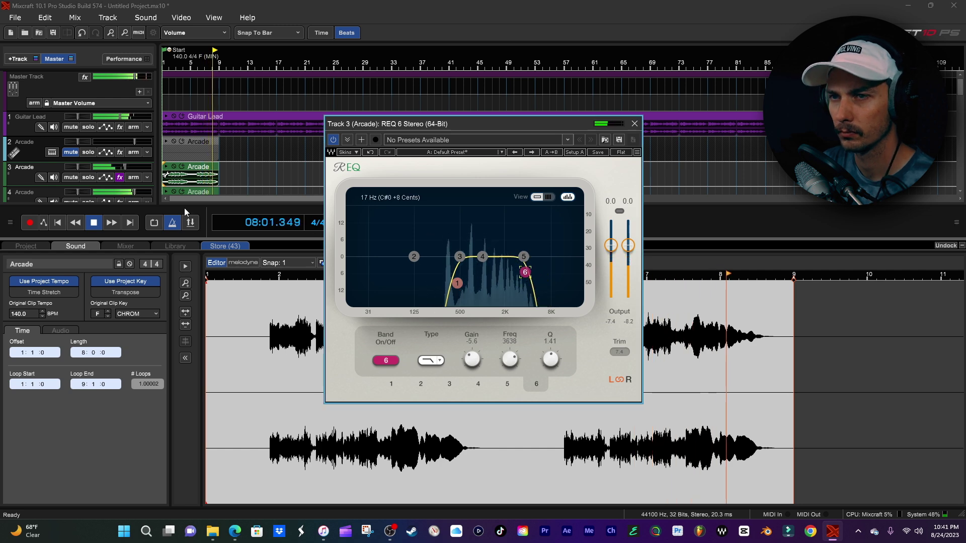
{"action": "left_click", "coordinate": [62, 222]}
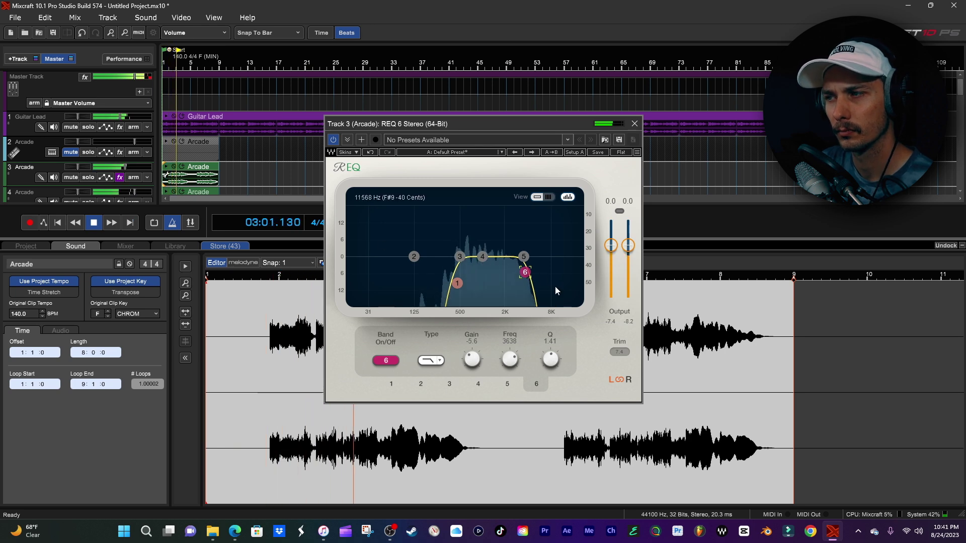
Lower REQ band 1 to 220 Hz and turn Arcade audio track 3 down further while replaying from the start.
{"action": "left_click_drag", "start_coordinate": [463, 286], "coordinate": [438, 288]}
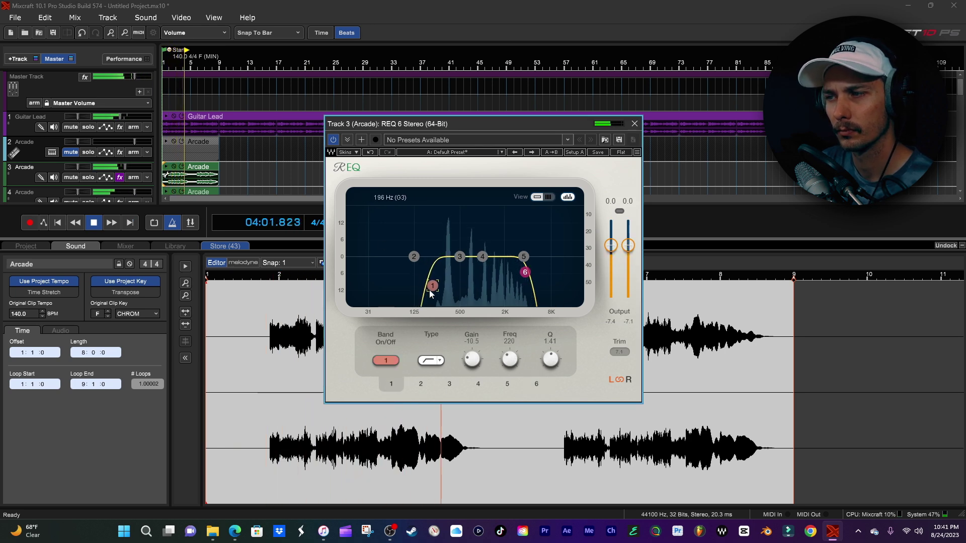
{"action": "left_click", "coordinate": [57, 223]}
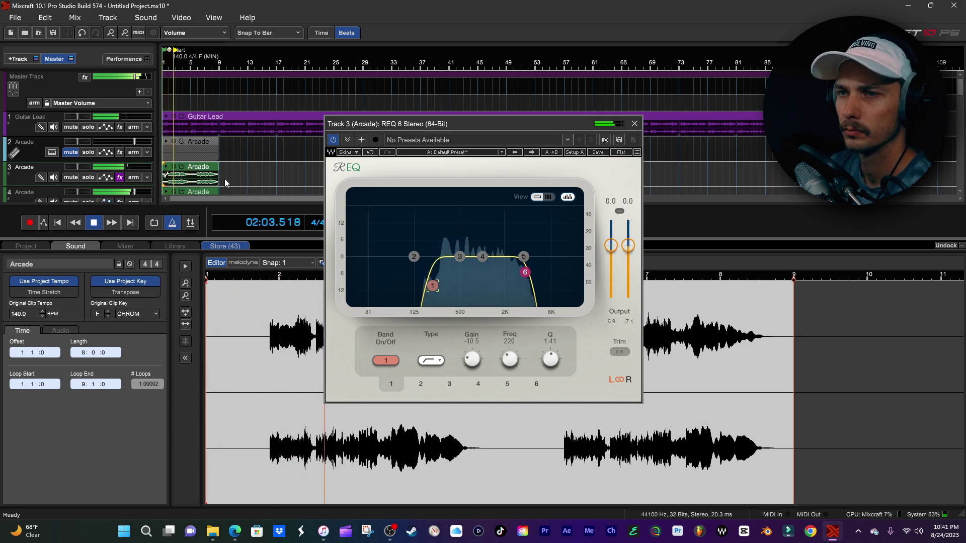
{"action": "left_click_drag", "start_coordinate": [134, 170], "coordinate": [119, 176]}
{"action": "left_click", "coordinate": [62, 222]}
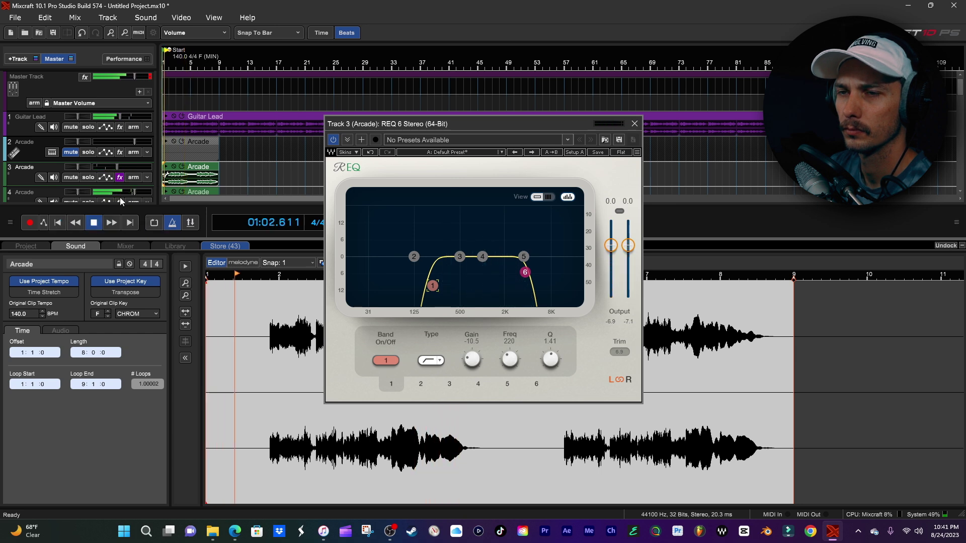
{"action": "mouse_move", "coordinate": [116, 167]}
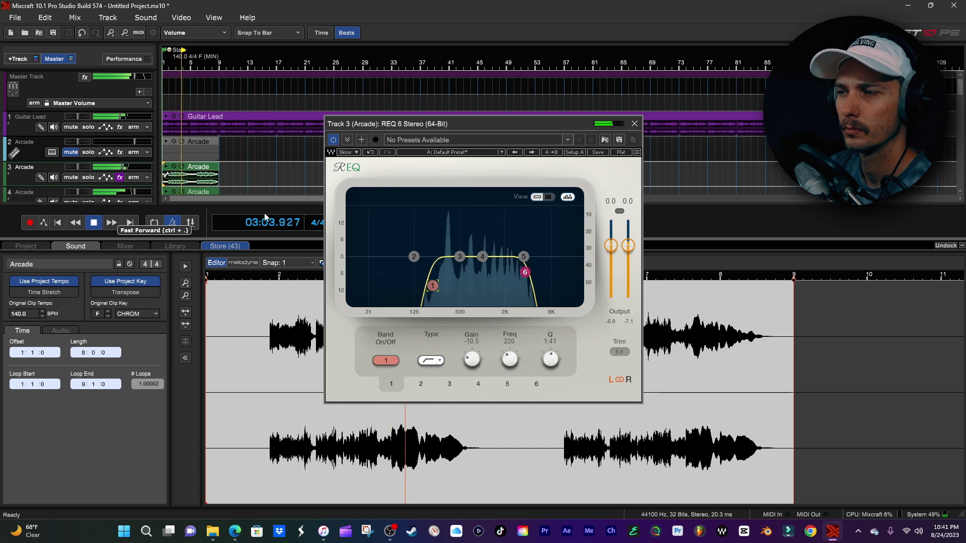
Boost REQ band 3 by 1.9 at 945 Hz with Q 1.54, replay from the start, then close the equalizer and stop playback.
{"action": "mouse_move", "coordinate": [464, 258]}
{"action": "left_mouse_down"}
{"action": "mouse_move", "coordinate": [478, 262]}
{"action": "mouse_move", "coordinate": [468, 224]}
{"action": "mouse_move", "coordinate": [485, 211]}
{"action": "mouse_move", "coordinate": [492, 222]}
{"action": "mouse_move", "coordinate": [469, 255]}
{"action": "mouse_move", "coordinate": [481, 257]}
{"action": "mouse_move", "coordinate": [476, 243]}
{"action": "mouse_move", "coordinate": [481, 252]}
{"action": "left_mouse_up"}
{"action": "left_click_drag", "start_coordinate": [550, 360], "coordinate": [550, 355]}
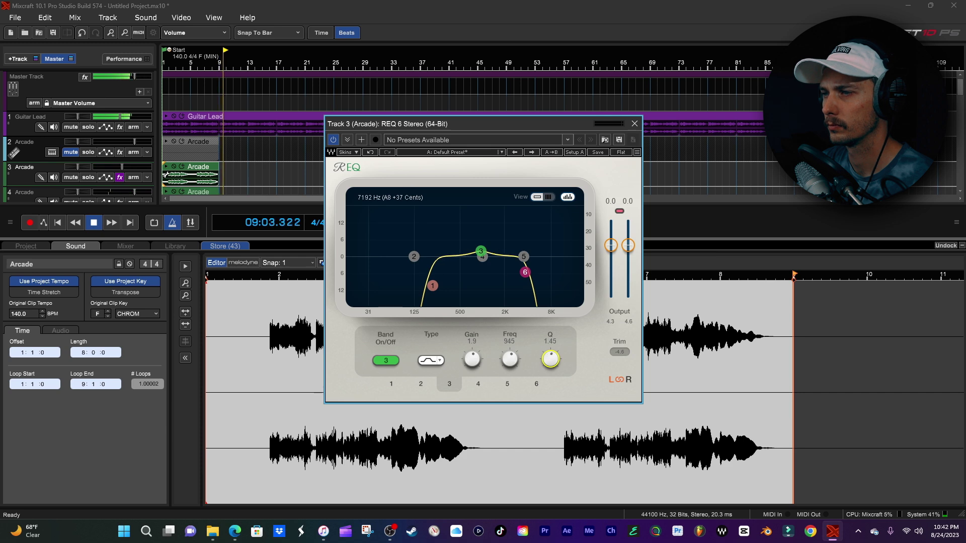
{"action": "left_click", "coordinate": [58, 223]}
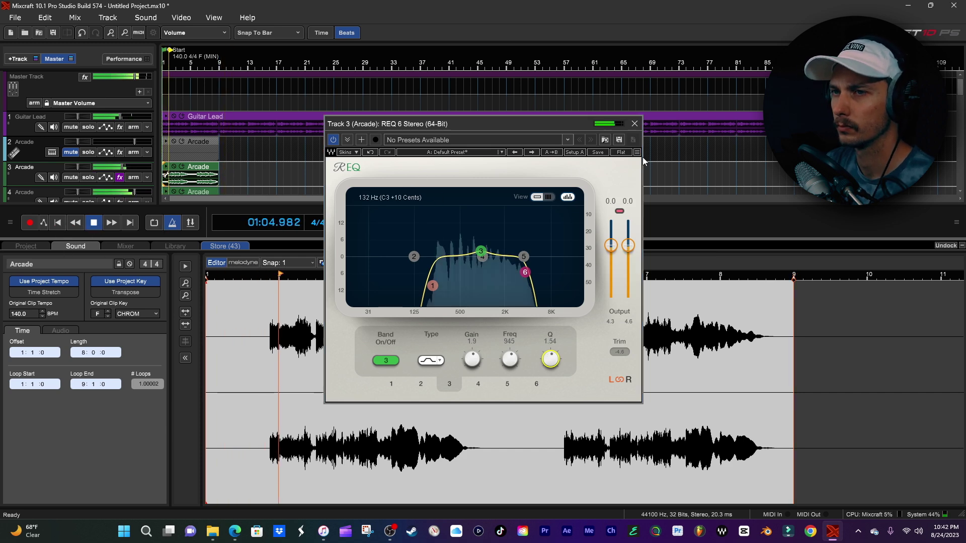
{"action": "left_click", "coordinate": [634, 124]}
{"action": "key", "text": "space"}
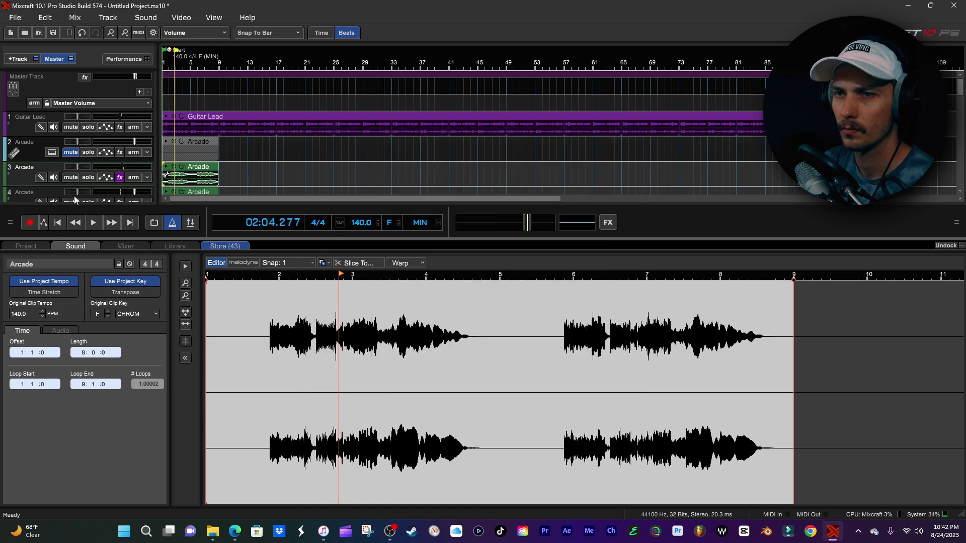
Add the recently used OldSkoolVerb reverb as the third effect on Arcade audio track 3.
{"action": "left_click", "coordinate": [123, 177]}
{"action": "left_click_drag", "start_coordinate": [303, 285], "coordinate": [429, 232]}
{"action": "left_click", "coordinate": [320, 312]}
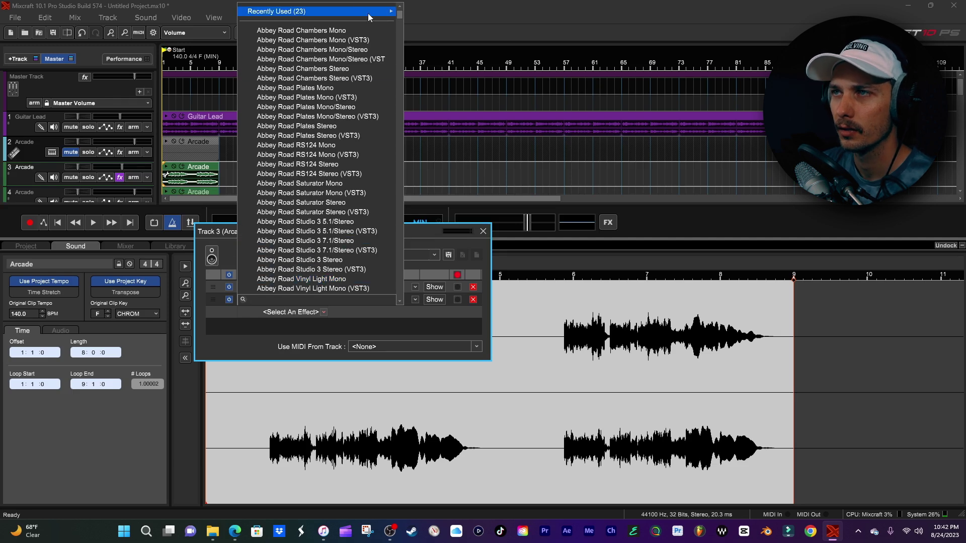
{"action": "mouse_move", "coordinate": [381, 14]}
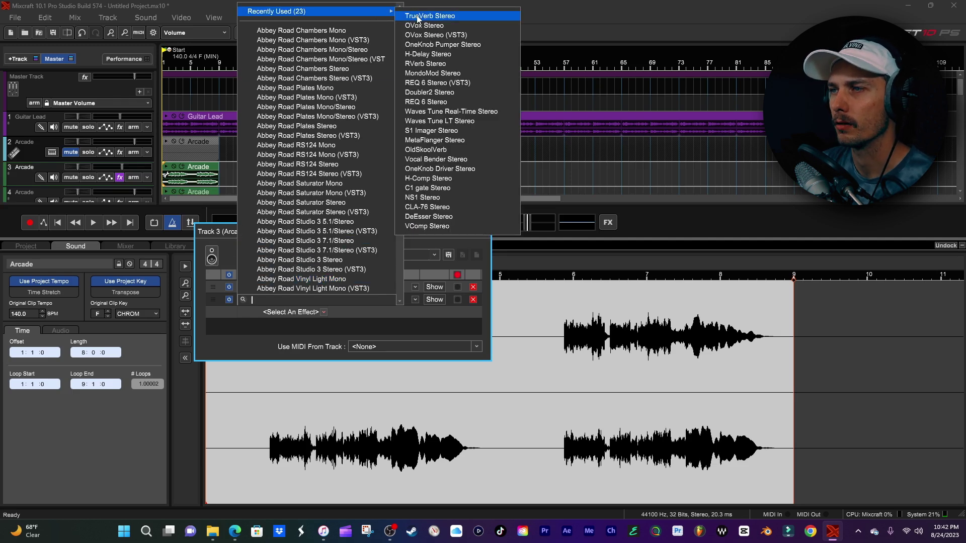
{"action": "left_click", "coordinate": [425, 149]}
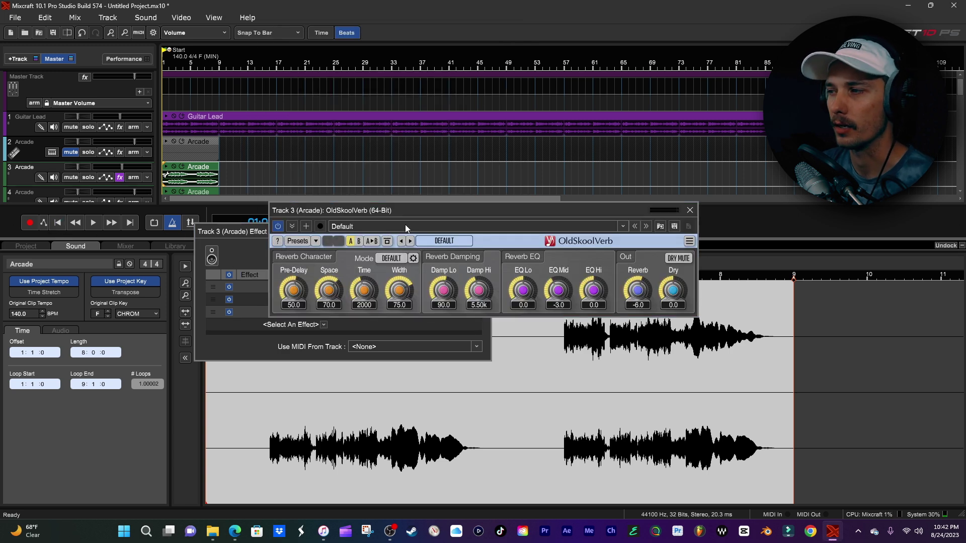
During playback, set OldSkoolVerb Time to 3667, Space to 20.4, Dry to -4.1, EQ Lo to -12.0, EQ Mid to -1.4 and EQ Hi to 12.0.
{"action": "key", "text": "space"}
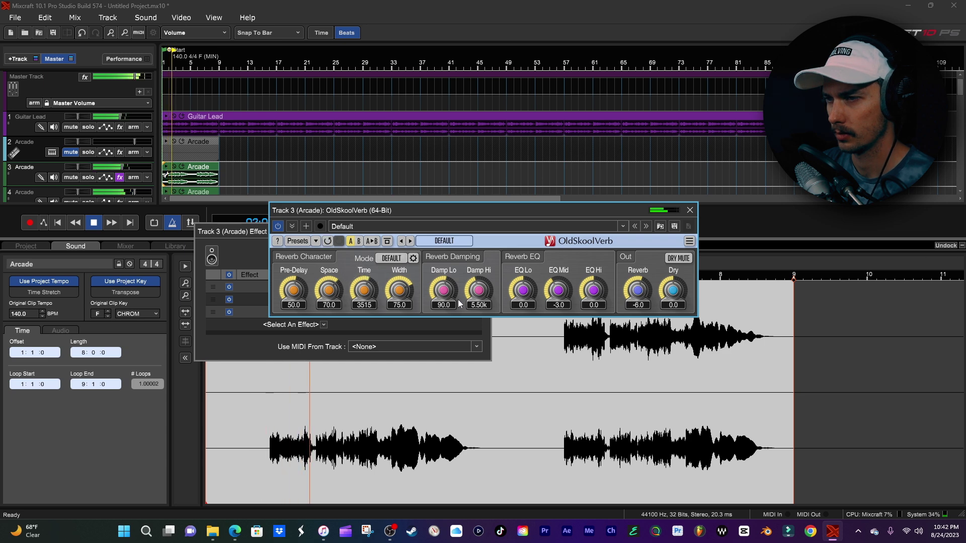
{"action": "left_click_drag", "start_coordinate": [558, 290], "coordinate": [592, 279]}
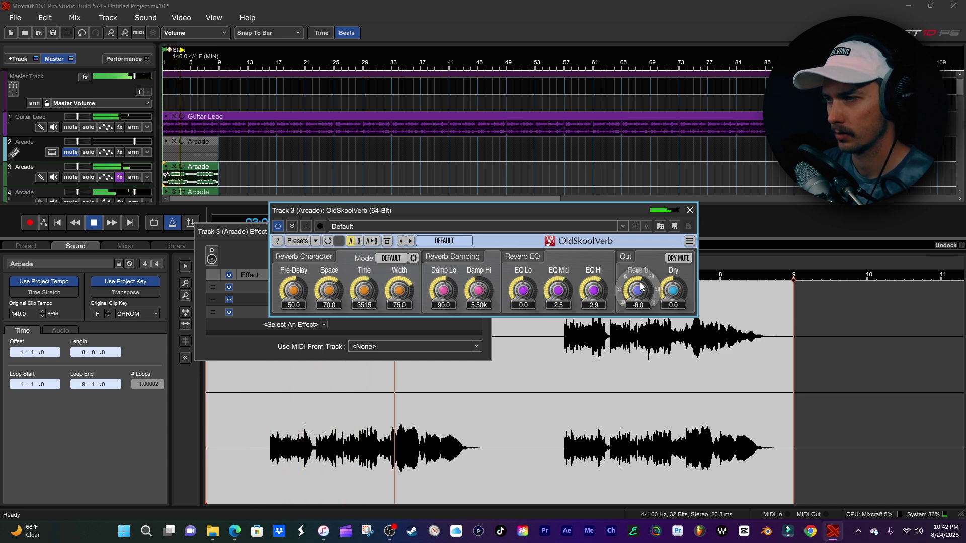
{"action": "left_click_drag", "start_coordinate": [329, 290], "coordinate": [329, 298]}
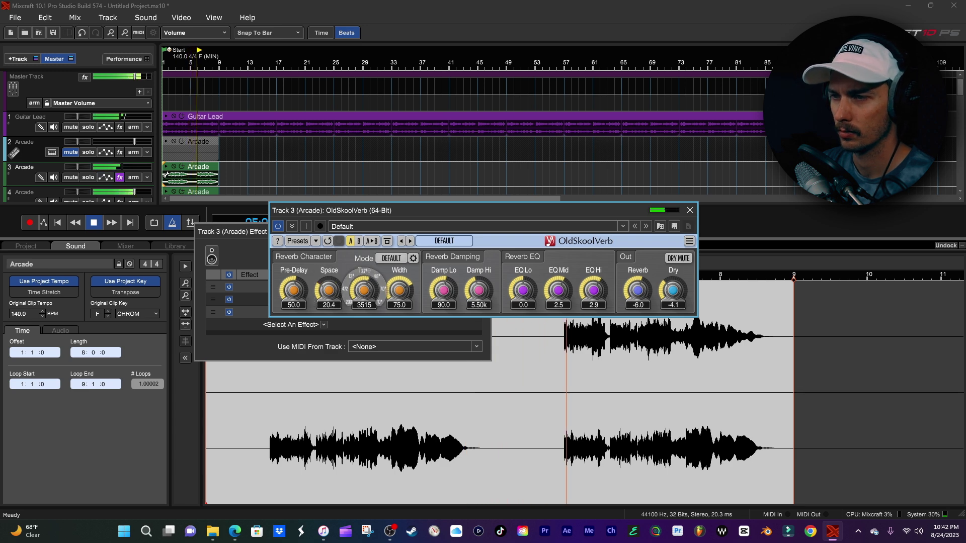
{"action": "left_click_drag", "start_coordinate": [593, 290], "coordinate": [593, 274]}
{"action": "left_click_drag", "start_coordinate": [523, 291], "coordinate": [558, 300]}
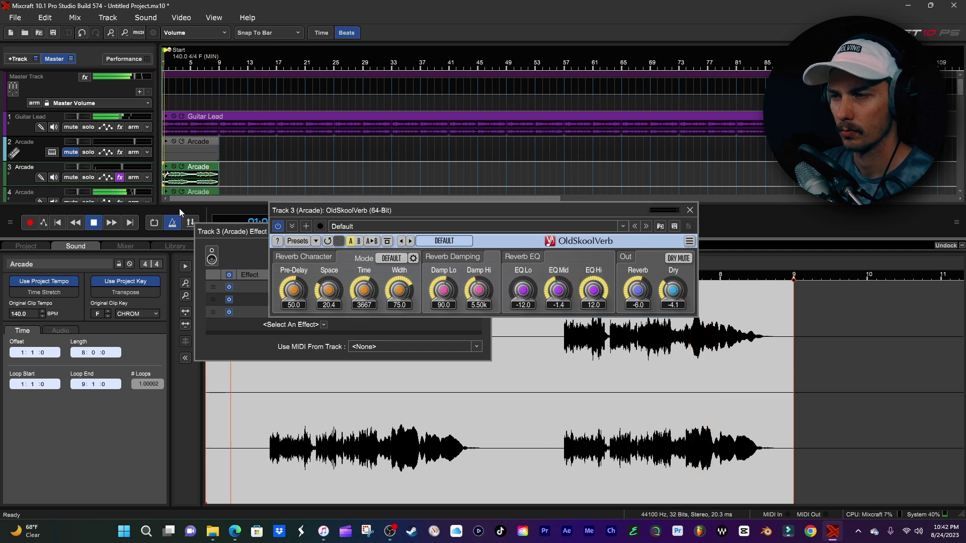
Reset OldSkoolVerb Dry to 0.0, set Time to 6340, Width to 27.2 and the Reverb level to -13.2 while replaying.
{"action": "double_click", "coordinate": [672, 296]}
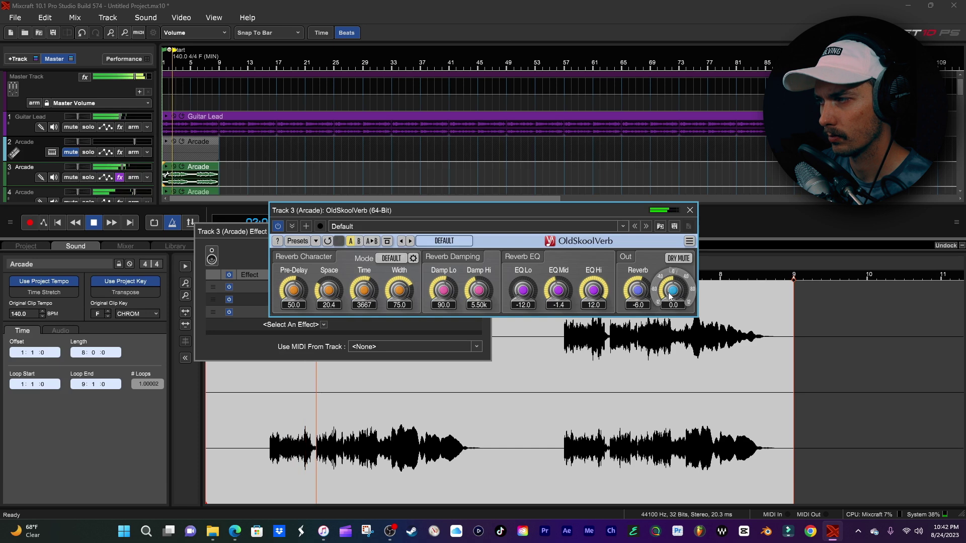
{"action": "left_click_drag", "start_coordinate": [637, 290], "coordinate": [637, 282]}
{"action": "left_click_drag", "start_coordinate": [364, 290], "coordinate": [189, 269]}
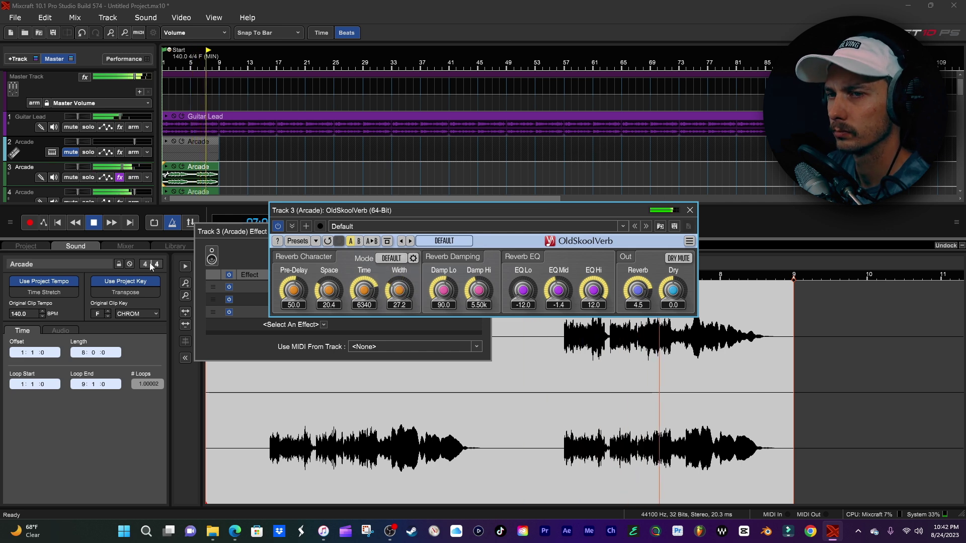
{"action": "left_click", "coordinate": [76, 222]}
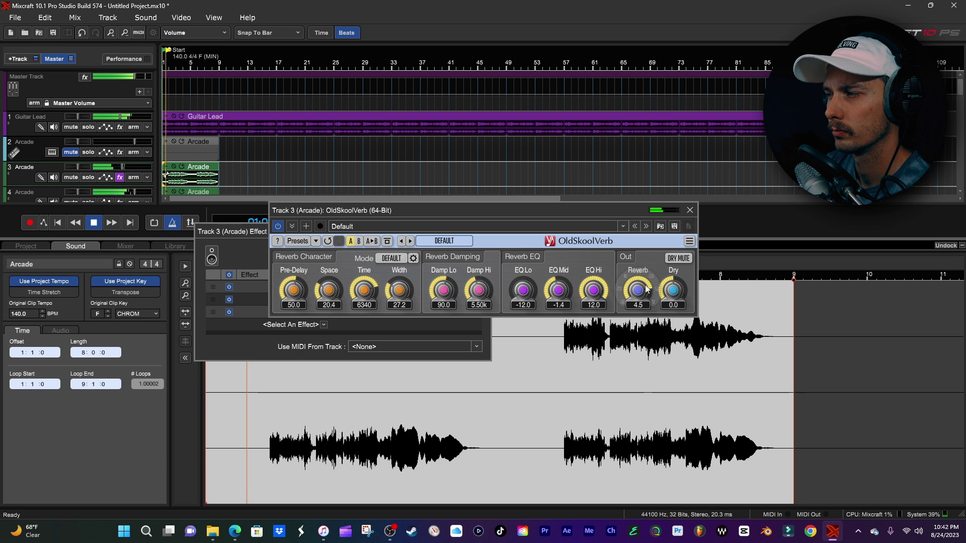
{"action": "left_click_drag", "start_coordinate": [637, 290], "coordinate": [637, 297]}
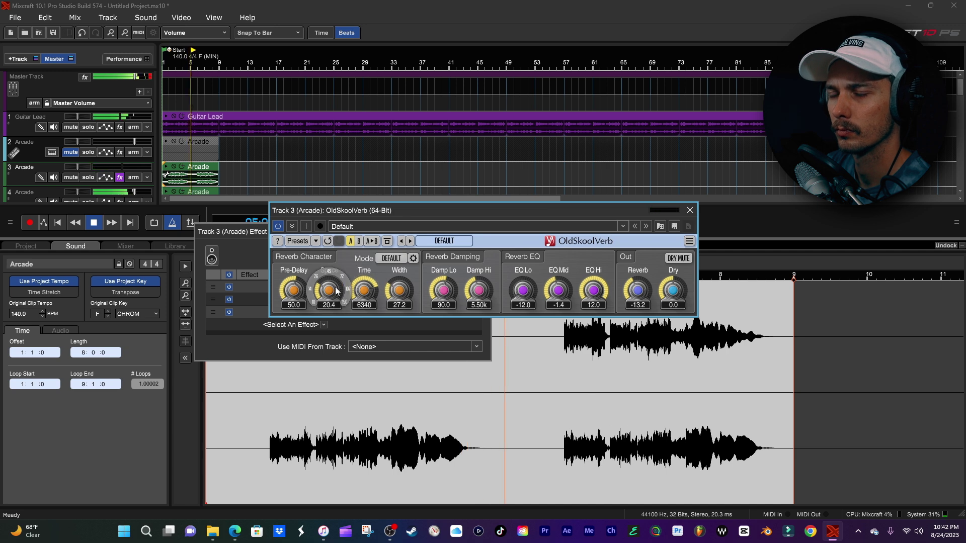
Solo Arcade audio track 3, replay from the start, and set OldSkoolVerb Width to 89.7, EQ Mid to 6.6 and Space to 83.1.
{"action": "left_click", "coordinate": [88, 177]}
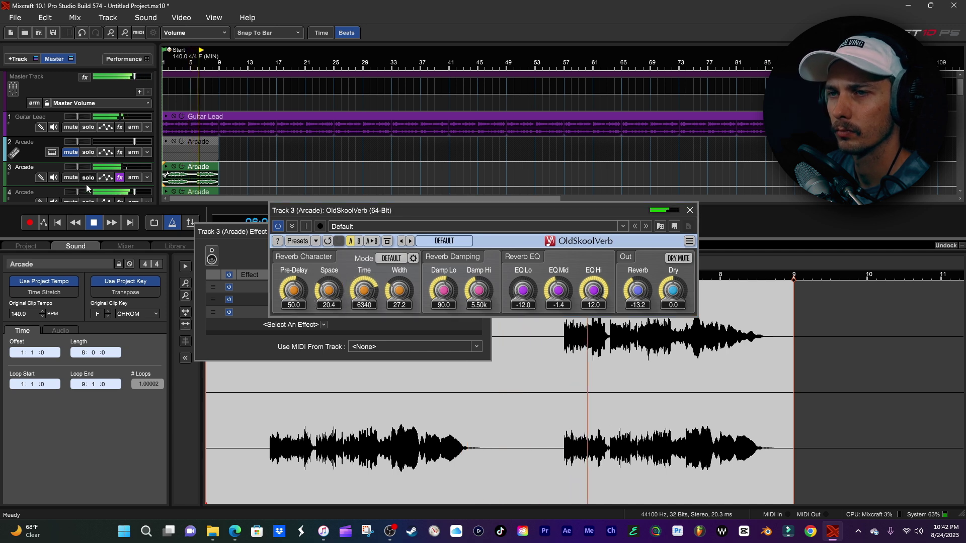
{"action": "left_click", "coordinate": [58, 222]}
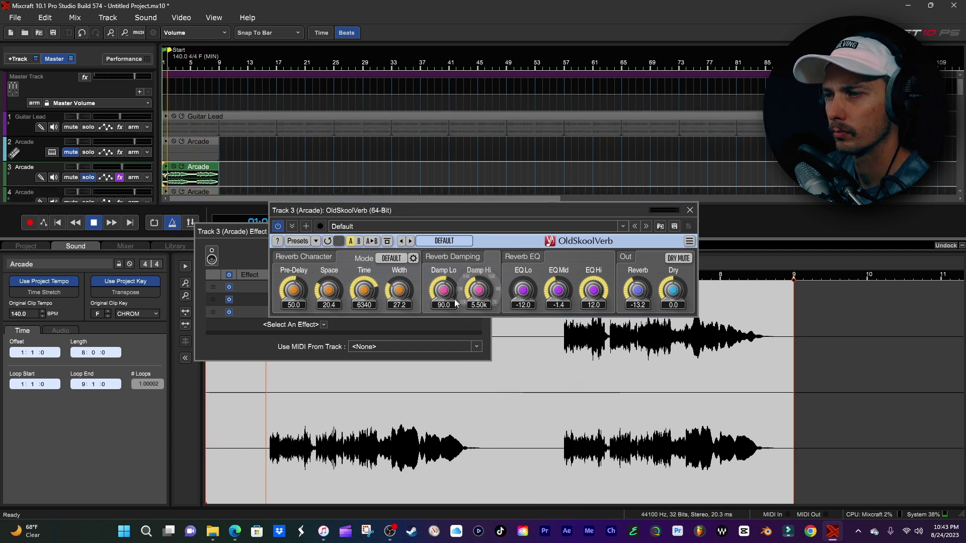
{"action": "left_click_drag", "start_coordinate": [399, 290], "coordinate": [399, 264]}
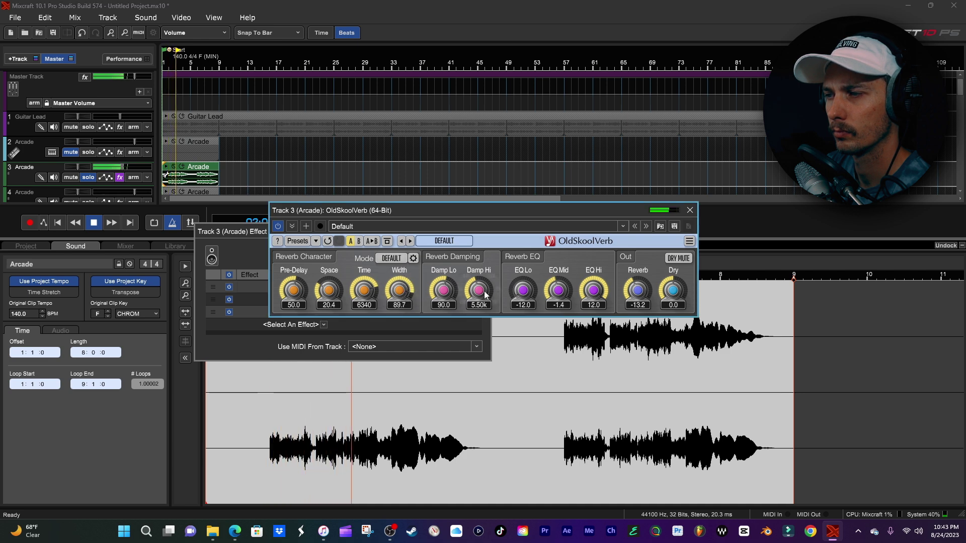
{"action": "left_click_drag", "start_coordinate": [558, 291], "coordinate": [558, 284]}
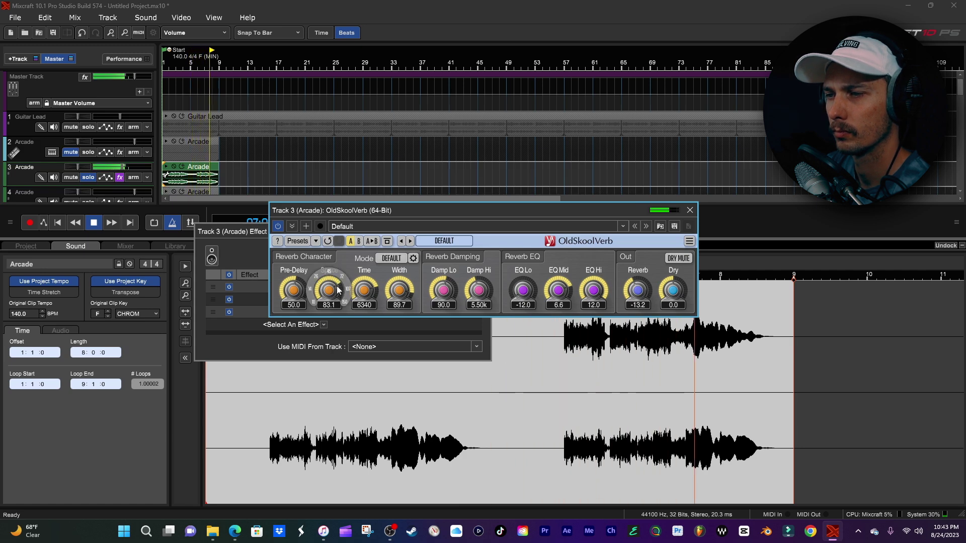
Set track 3's REQ band 6 to 10731 Hz and band 3 to 4.9 gain at 1625 Hz, then close the equalizer and stop playback.
{"action": "left_click", "coordinate": [120, 177]}
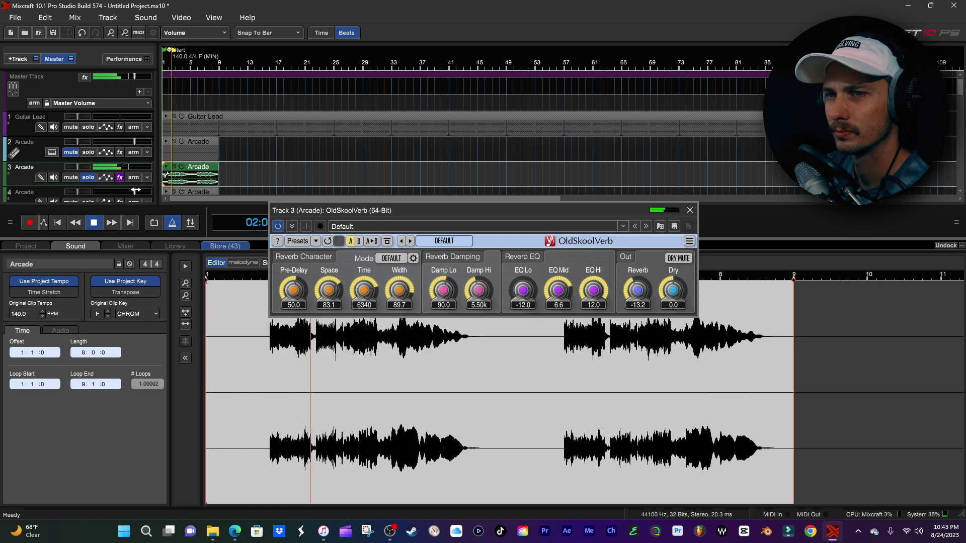
{"action": "left_click", "coordinate": [119, 177]}
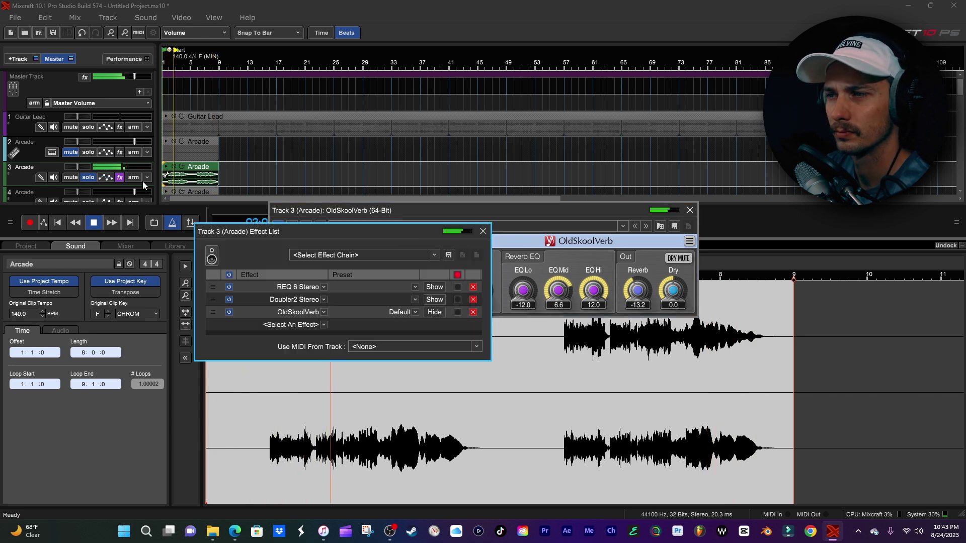
{"action": "left_click", "coordinate": [437, 286]}
{"action": "left_click_drag", "start_coordinate": [559, 275], "coordinate": [561, 276]}
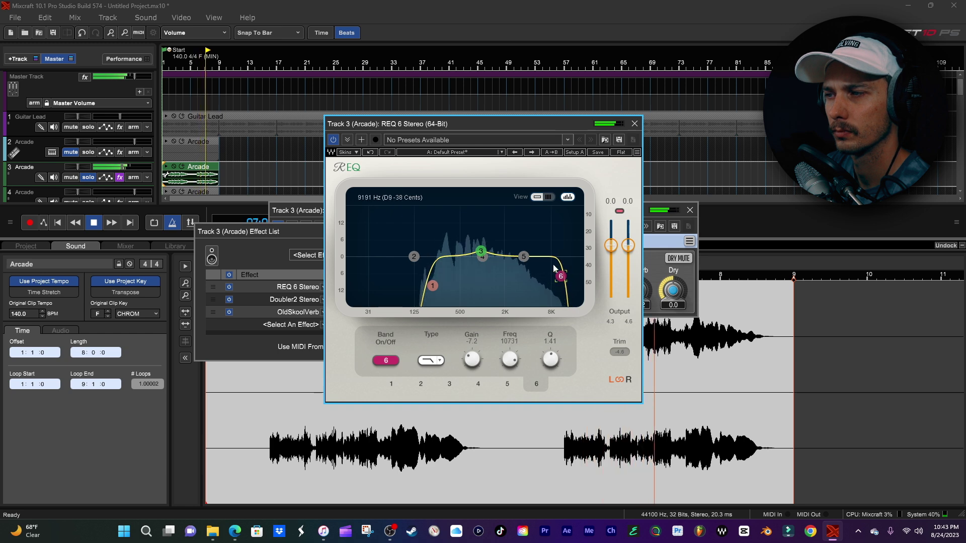
{"action": "left_click_drag", "start_coordinate": [481, 251], "coordinate": [452, 211]}
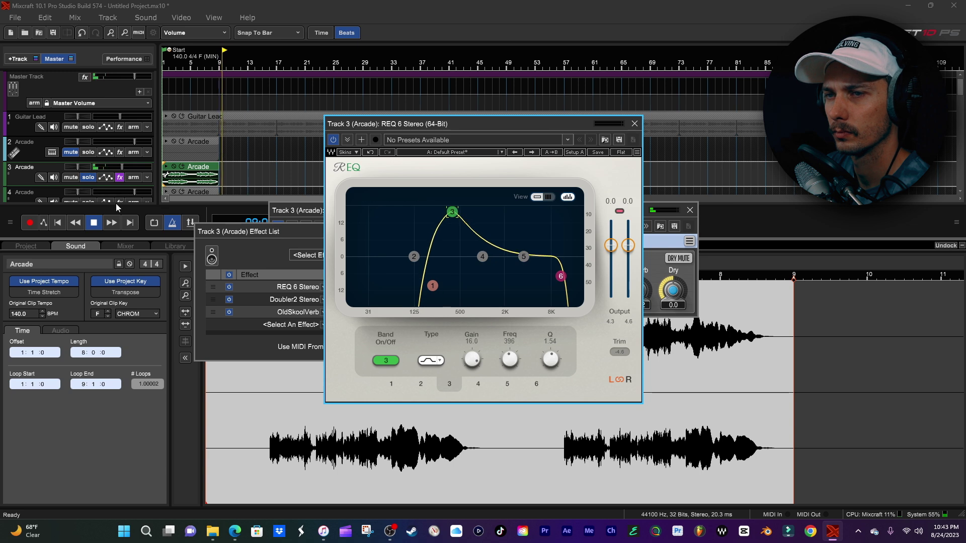
{"action": "left_click", "coordinate": [59, 223]}
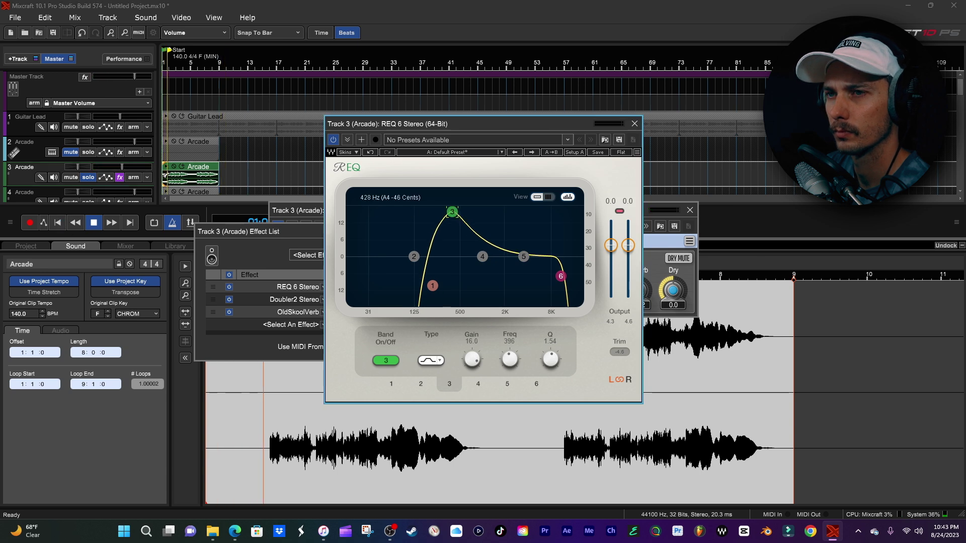
{"action": "key", "text": "space"}
{"action": "left_click_drag", "start_coordinate": [455, 215], "coordinate": [498, 243]}
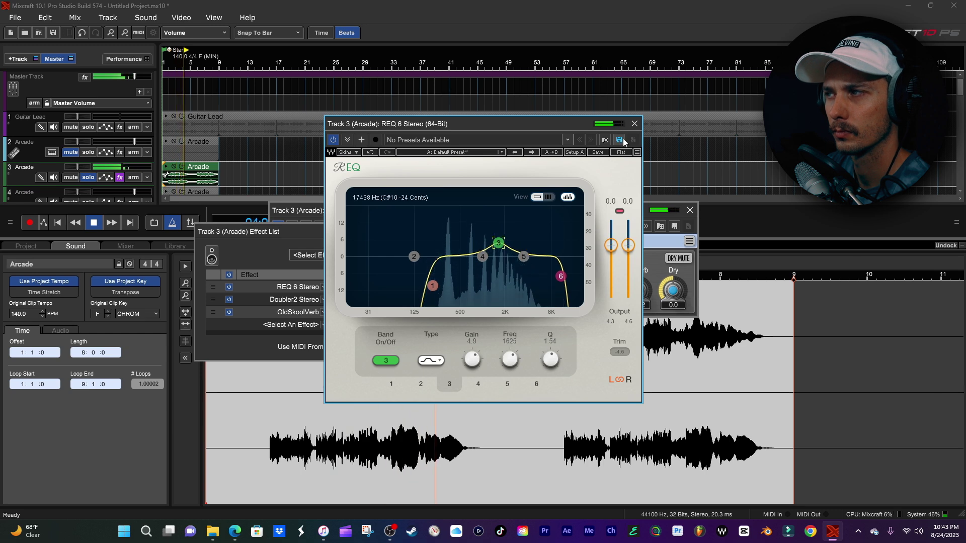
{"action": "left_click", "coordinate": [634, 124]}
{"action": "key", "text": "space"}
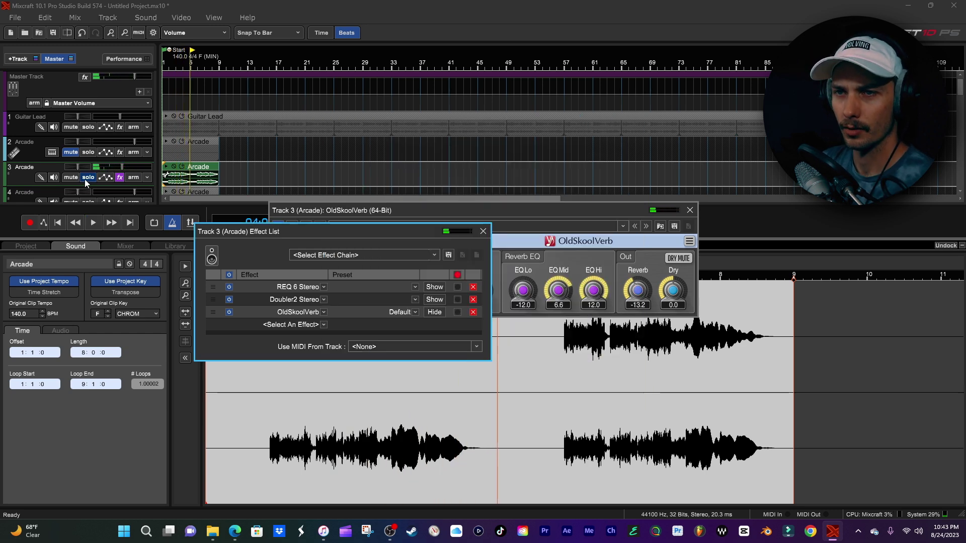
Unsolo Arcade audio track 3, replay the full mix from the start and slightly lower the track's volume.
{"action": "left_click", "coordinate": [86, 178]}
{"action": "left_click", "coordinate": [58, 222]}
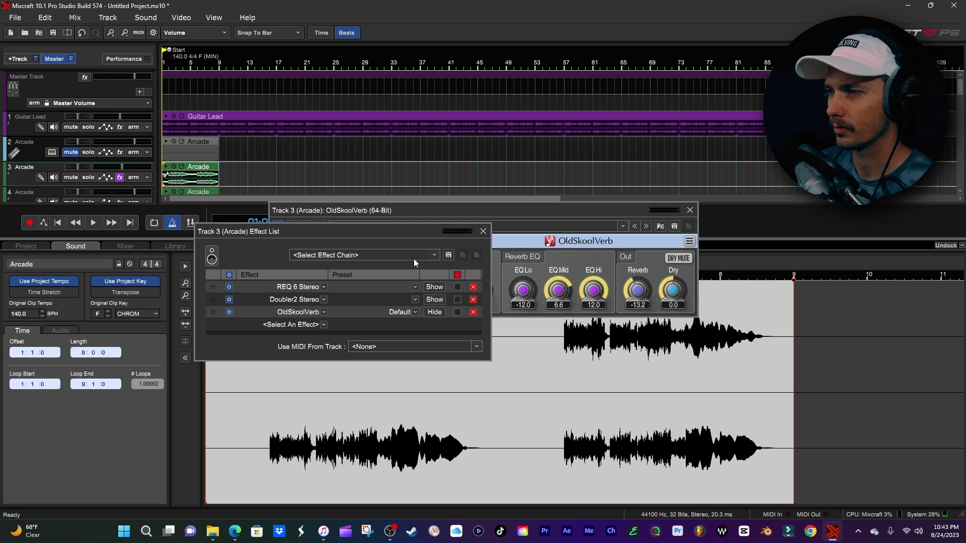
{"action": "left_click_drag", "start_coordinate": [261, 234], "coordinate": [276, 255]}
{"action": "key", "text": "space"}
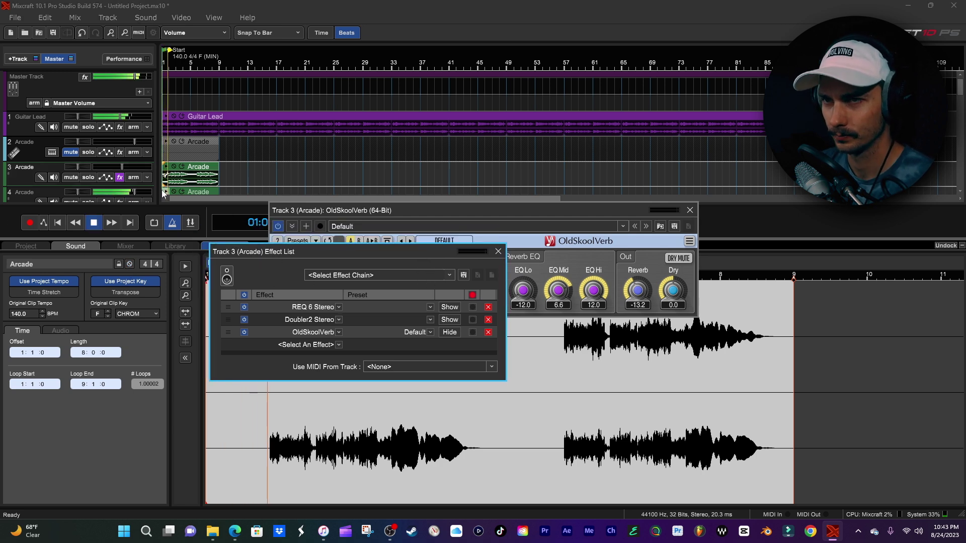
{"action": "left_click_drag", "start_coordinate": [123, 167], "coordinate": [115, 179]}
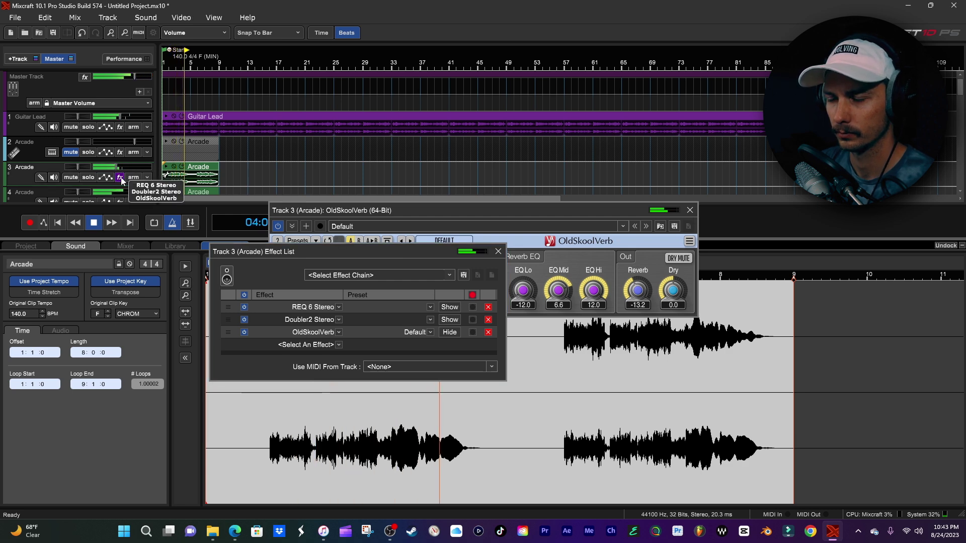
Reopen OldSkoolVerb on track 3, set EQ Mid to 5.2 and the Reverb level to -7.0, and replay from the start.
{"action": "left_click", "coordinate": [456, 330]}
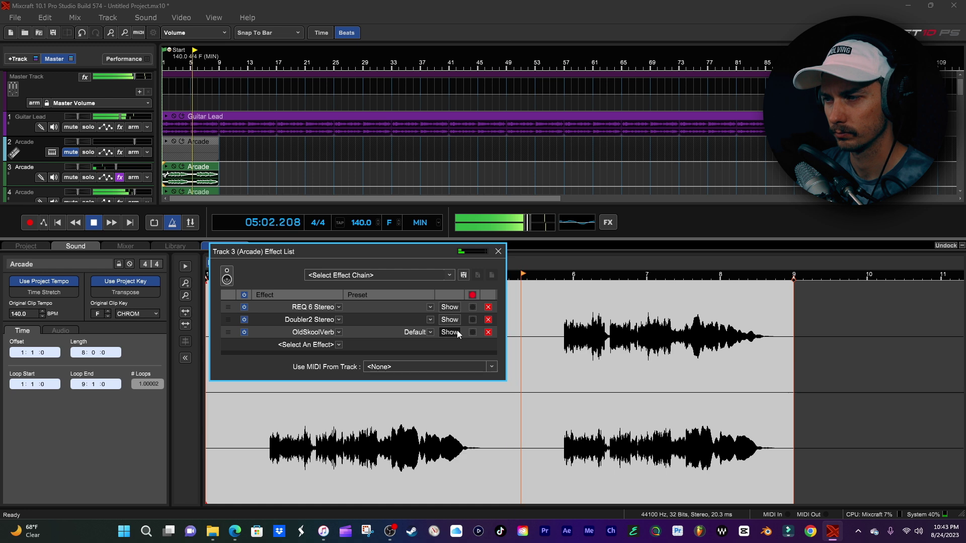
{"action": "left_click", "coordinate": [456, 331]}
{"action": "left_click_drag", "start_coordinate": [555, 292], "coordinate": [555, 272]}
{"action": "left_click_drag", "start_coordinate": [637, 291], "coordinate": [637, 280]}
{"action": "left_click", "coordinate": [64, 224]}
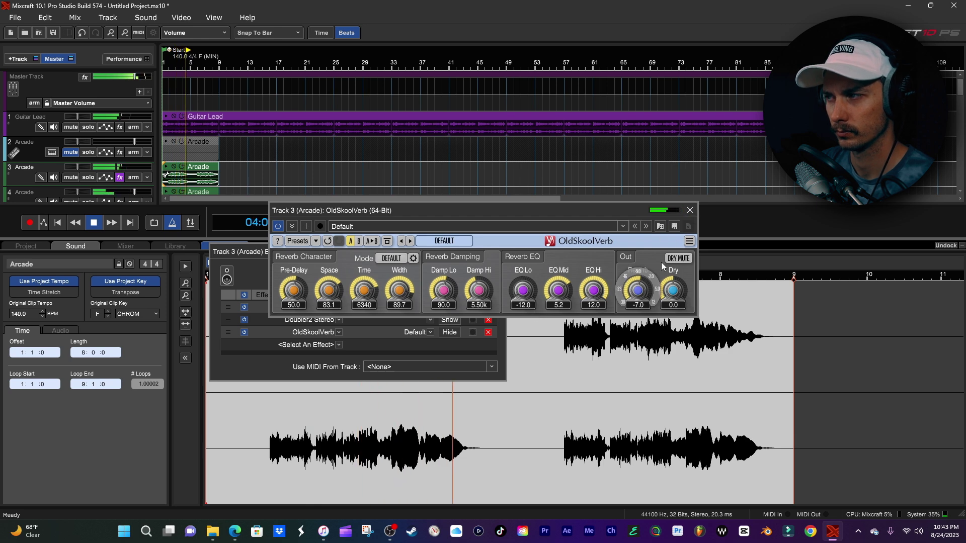
Hide the reverb and narrow track 3's REQ curve with band 1 at 1273 Hz and band 6 at 3222 Hz during playback.
{"action": "left_click", "coordinate": [446, 332]}
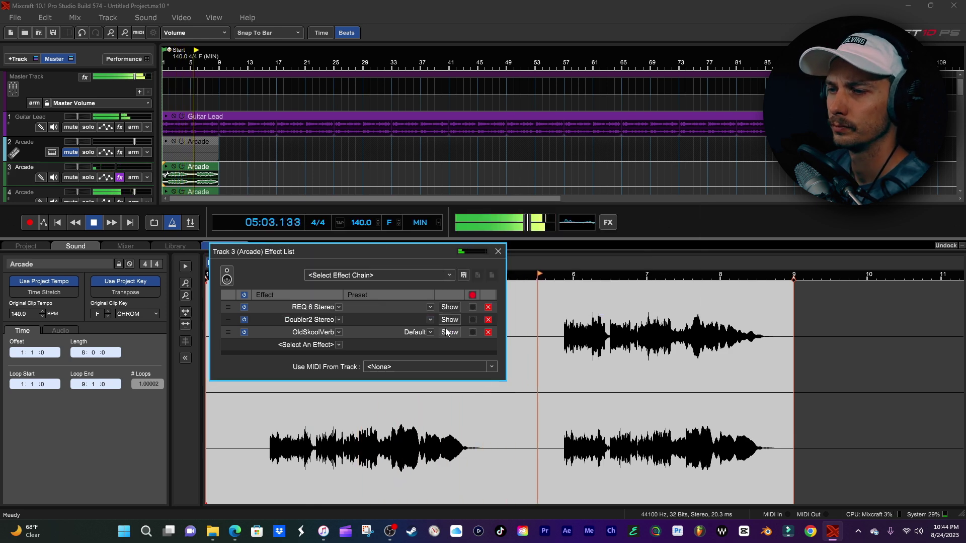
{"action": "left_click", "coordinate": [450, 306]}
{"action": "left_click_drag", "start_coordinate": [433, 286], "coordinate": [490, 290]}
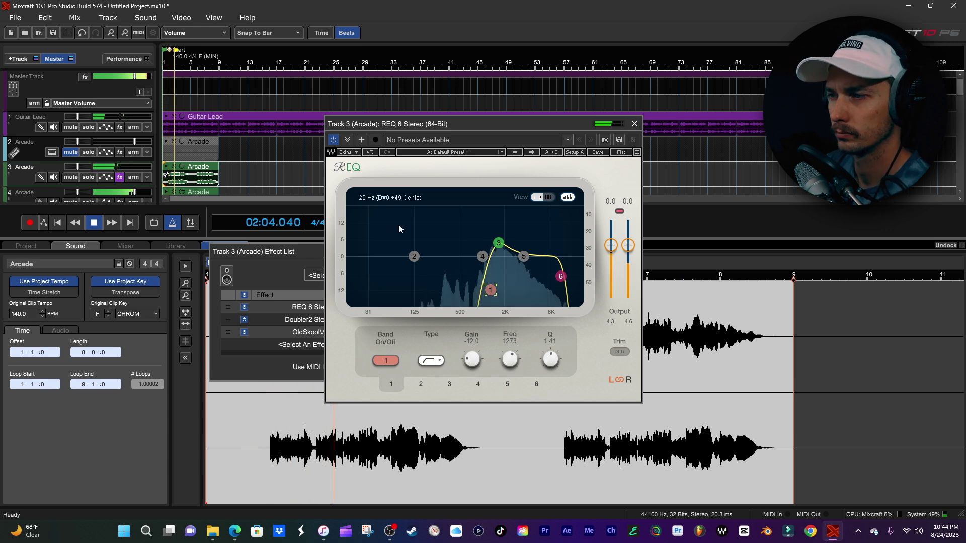
{"action": "left_click_drag", "start_coordinate": [560, 276], "coordinate": [520, 281]}
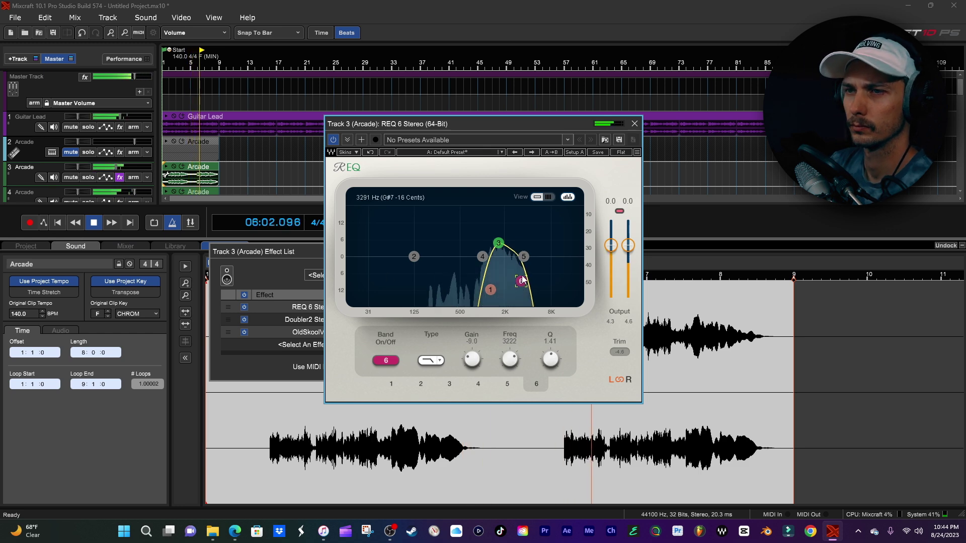
{"action": "mouse_move", "coordinate": [116, 167]}
{"action": "left_click", "coordinate": [175, 82]}
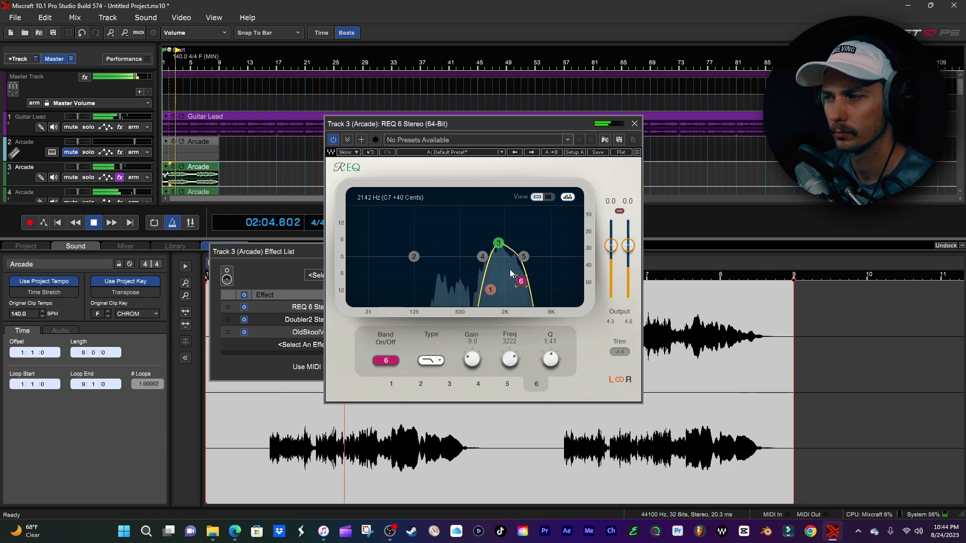
Lower the frequency of REQ band 1 and set band 6 to -9.1 gain at 3439 Hz.
{"action": "left_click_drag", "start_coordinate": [490, 290], "coordinate": [464, 290]}
{"action": "left_click", "coordinate": [521, 281]}
{"action": "left_click_drag", "start_coordinate": [521, 281], "coordinate": [522, 281]}
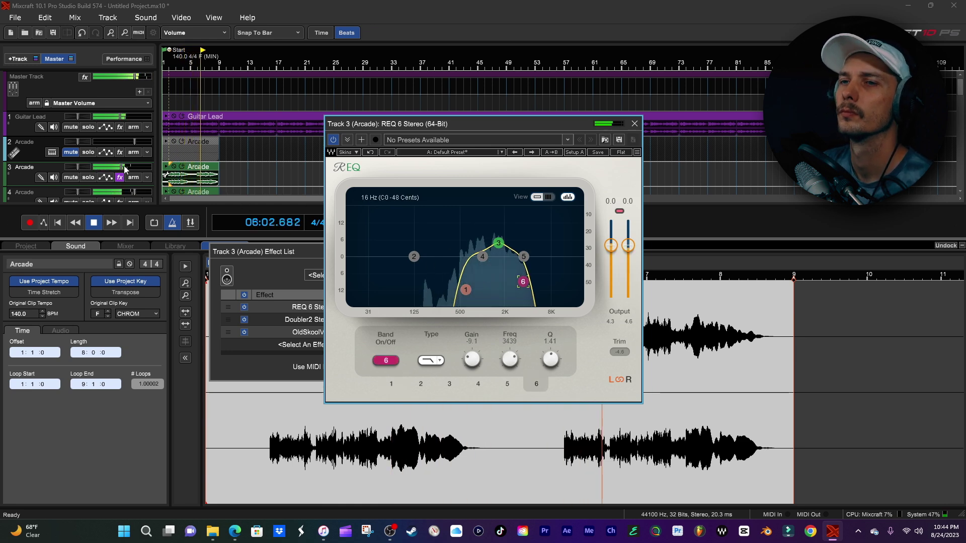
Set the volume of Arcade audio track 3 to -6.7 dB, then stop playback and close its effect windows.
{"action": "left_click", "coordinate": [252, 251]}
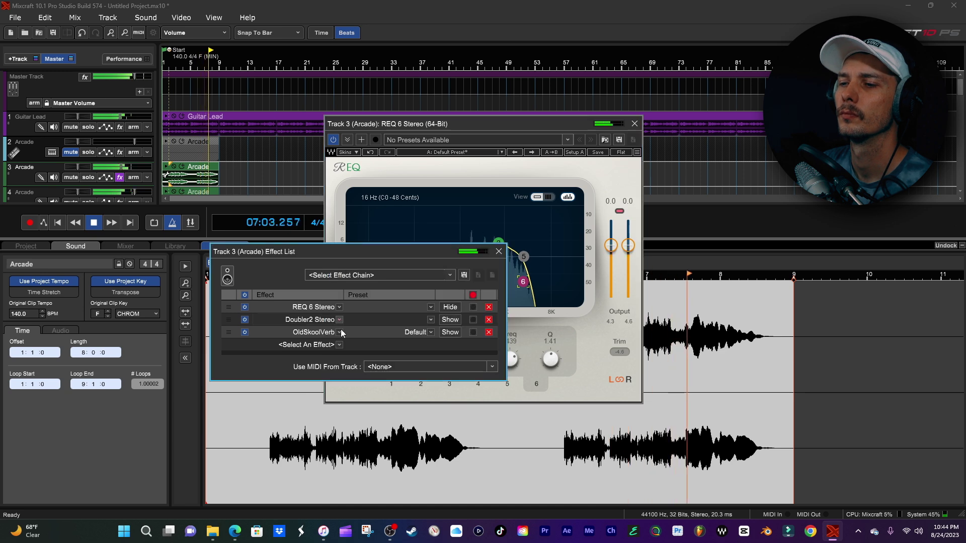
{"action": "left_click", "coordinate": [499, 251]}
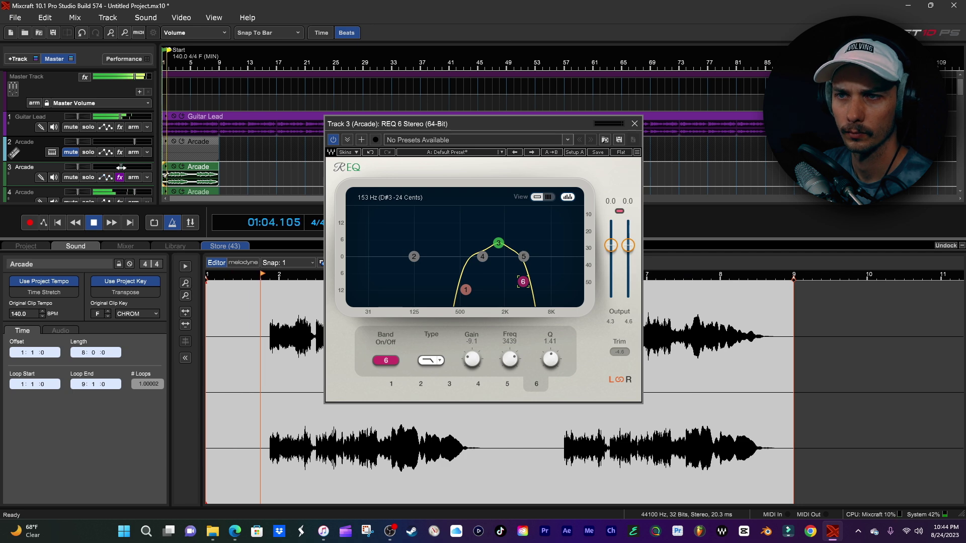
{"action": "mouse_move", "coordinate": [121, 168]}
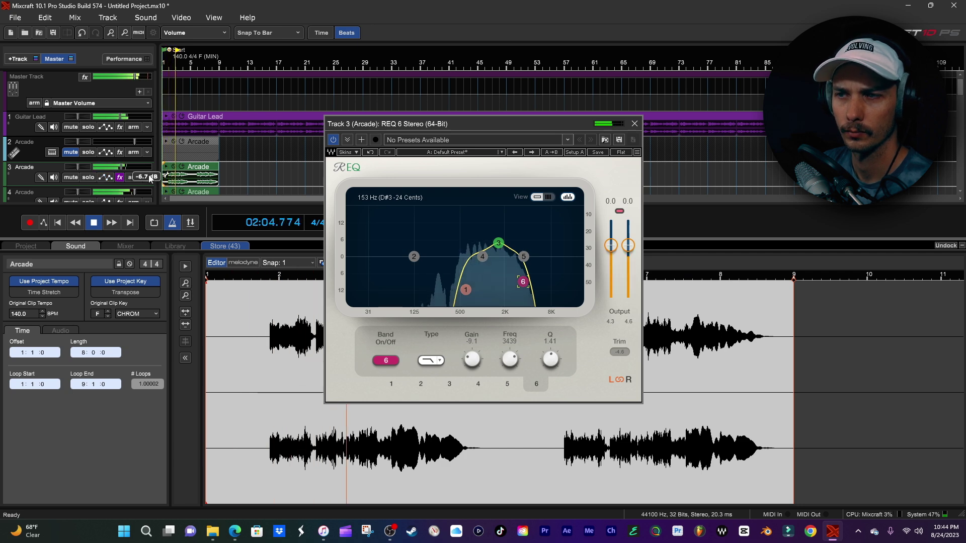
{"action": "key", "text": "space"}
{"action": "left_click", "coordinate": [634, 123]}
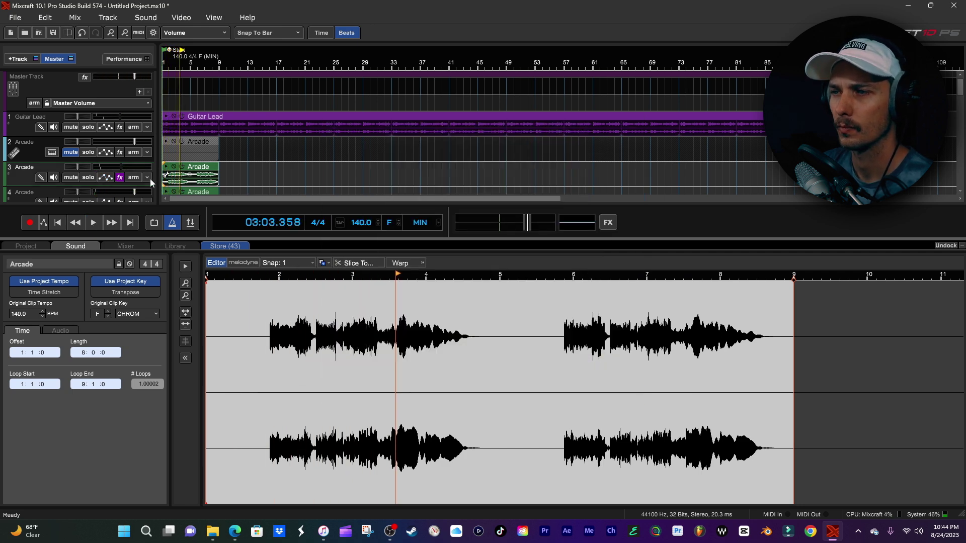
Replace the OldSkoolVerb effect on Arcade track 3 with S1 Imager Stereo.
{"action": "left_click", "coordinate": [120, 177]}
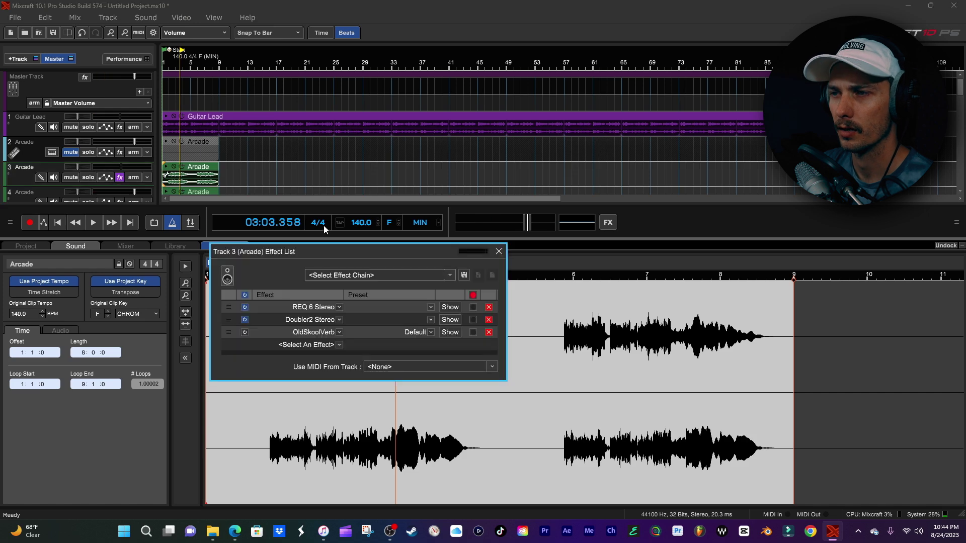
{"action": "left_click", "coordinate": [487, 332]}
{"action": "left_click", "coordinate": [336, 333]}
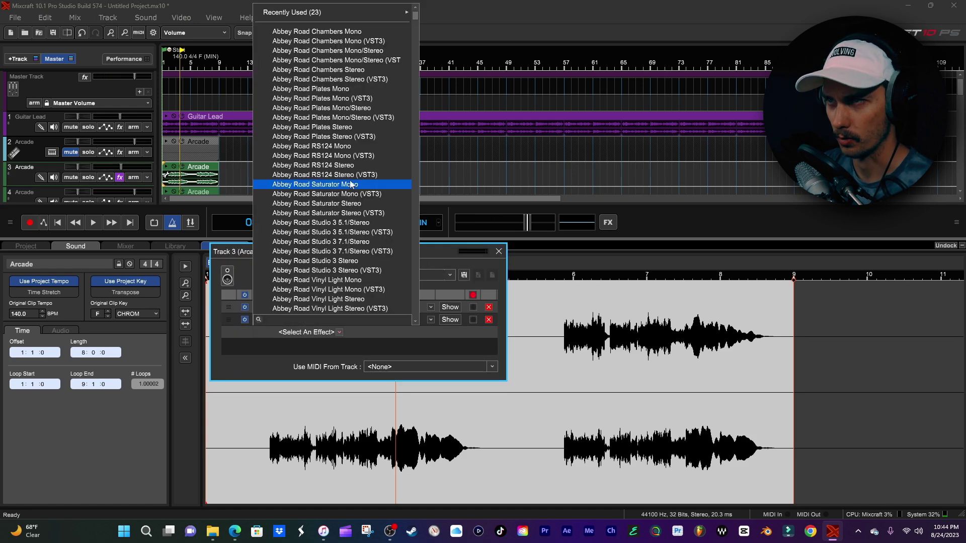
{"action": "mouse_move", "coordinate": [385, 11]}
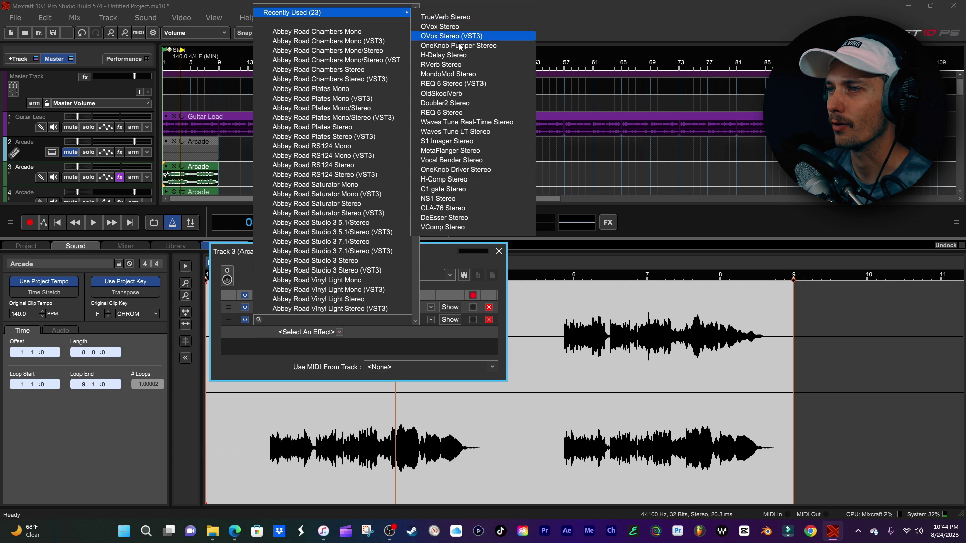
{"action": "left_click", "coordinate": [478, 141]}
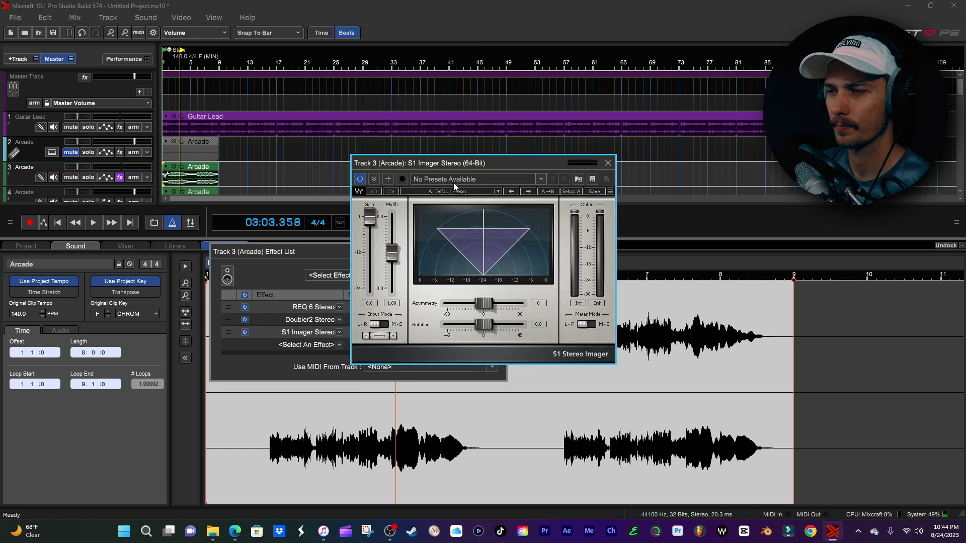
Play from the start, set the S1 Imager width to 1.98, and move the imager above Doubler2 in the effect chain.
{"action": "left_click", "coordinate": [57, 222]}
{"action": "key", "text": "space"}
{"action": "mouse_move", "coordinate": [391, 253]}
{"action": "left_mouse_down"}
{"action": "mouse_move", "coordinate": [391, 229]}
{"action": "mouse_move", "coordinate": [391, 289]}
{"action": "mouse_move", "coordinate": [393, 237]}
{"action": "left_mouse_up"}
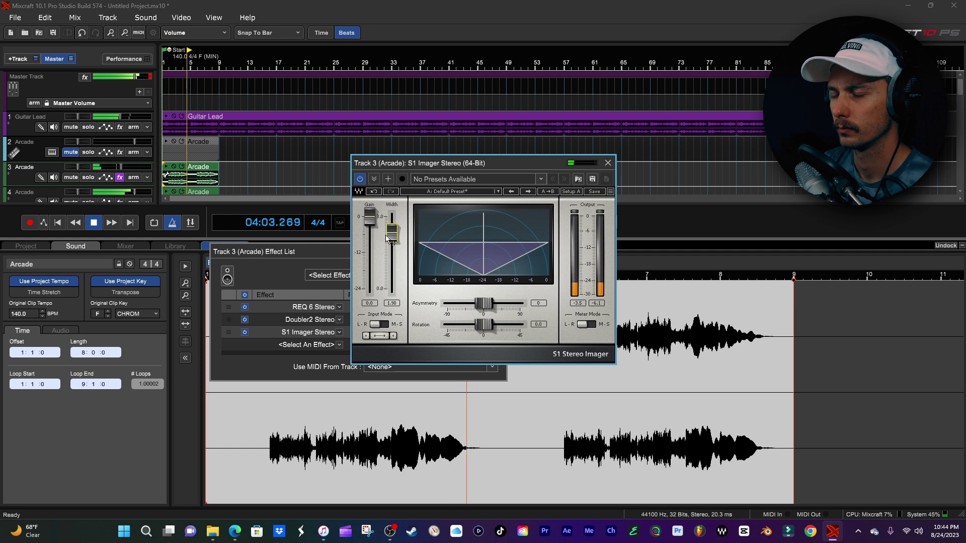
{"action": "left_click_drag", "start_coordinate": [228, 332], "coordinate": [229, 317]}
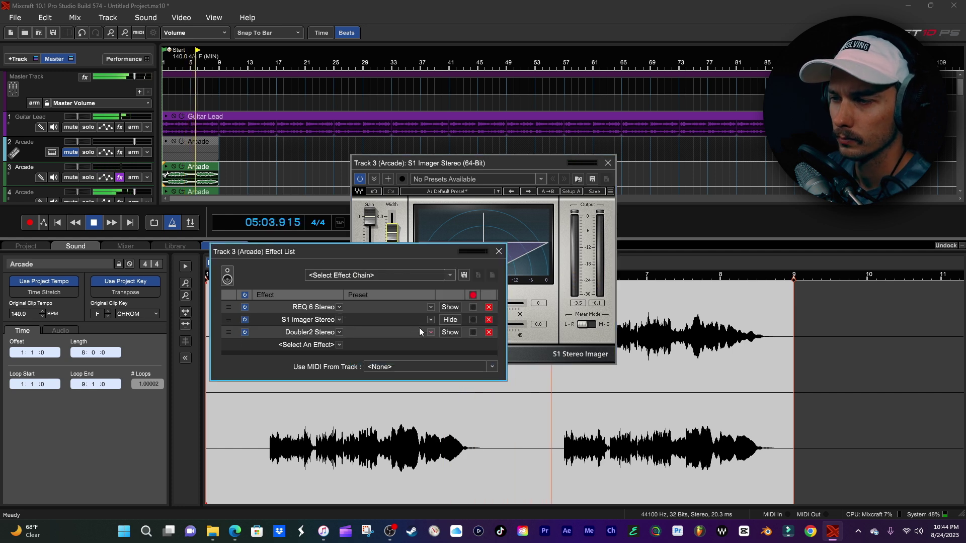
Set track 3's Doubler2 EQ to -45.9 gain at 218 Hz and -88.0 gain at 2465 Hz, then close the effect windows.
{"action": "left_click", "coordinate": [442, 331]}
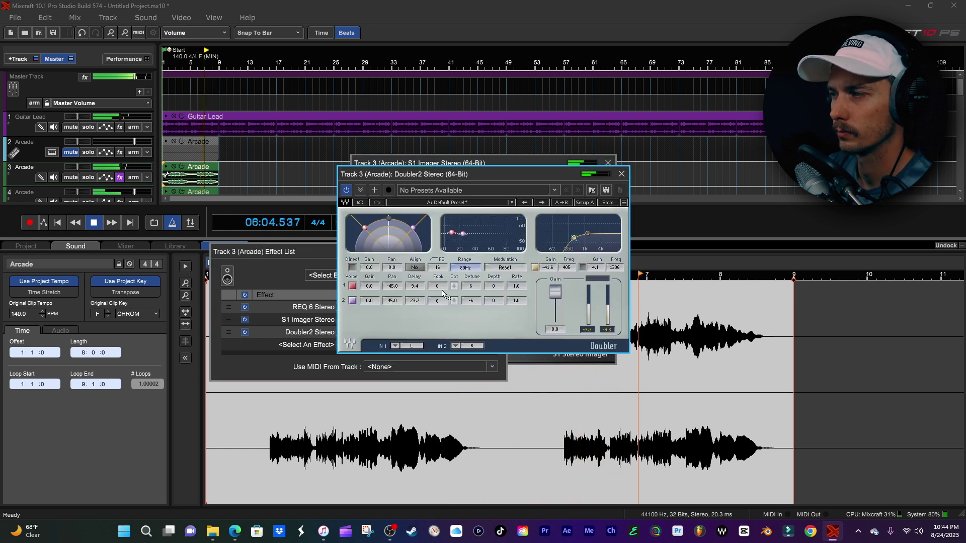
{"action": "left_click_drag", "start_coordinate": [573, 237], "coordinate": [590, 238]}
{"action": "left_click", "coordinate": [59, 223]}
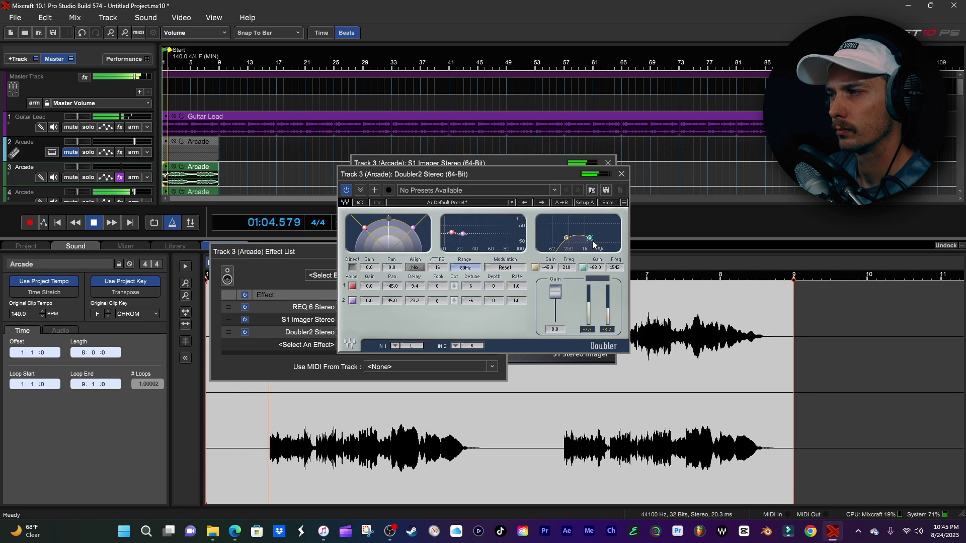
{"action": "left_click_drag", "start_coordinate": [593, 245], "coordinate": [596, 245]}
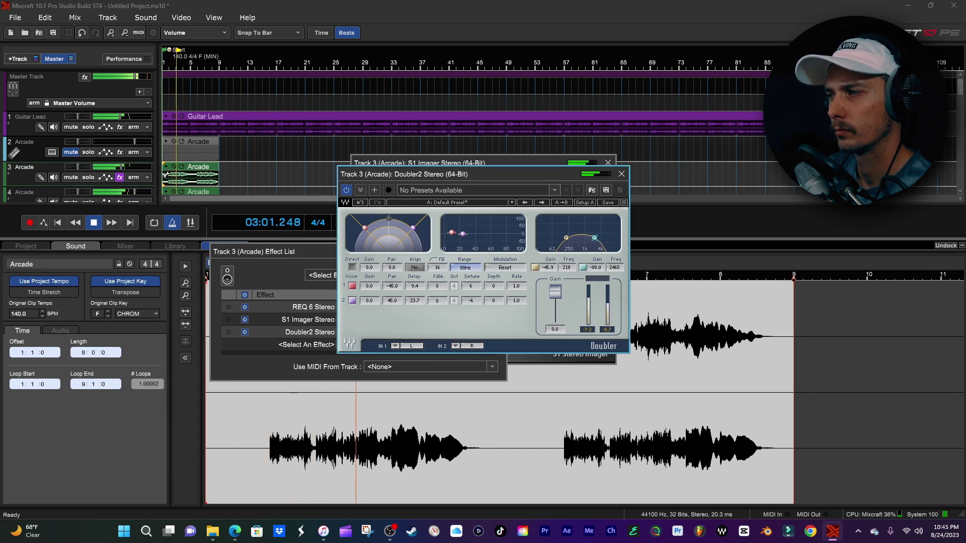
{"action": "left_click", "coordinate": [620, 174]}
{"action": "left_click", "coordinate": [607, 162]}
{"action": "left_click", "coordinate": [499, 251]}
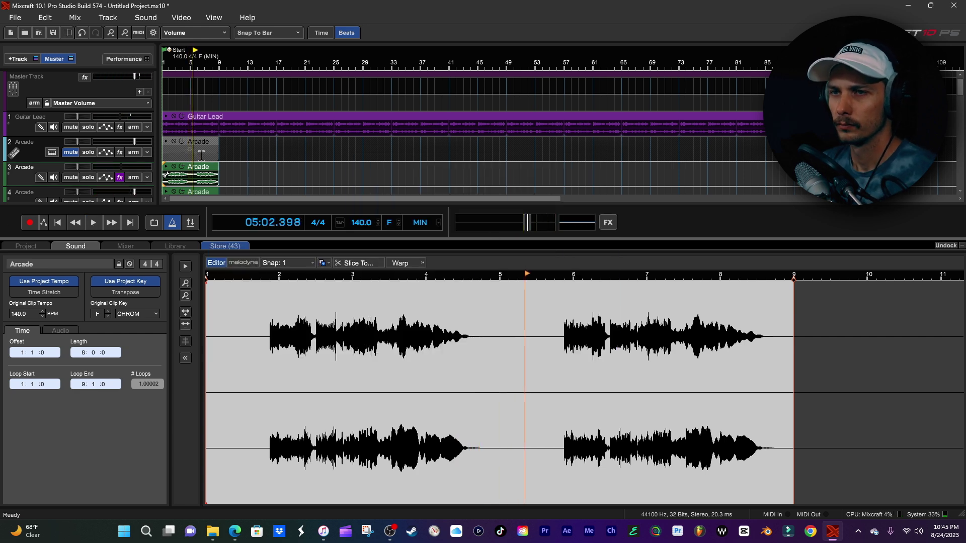
Unmute Arcade instrument track 2 and show its Arcade sampler.
{"action": "left_click", "coordinate": [73, 152]}
{"action": "left_click", "coordinate": [191, 143]}
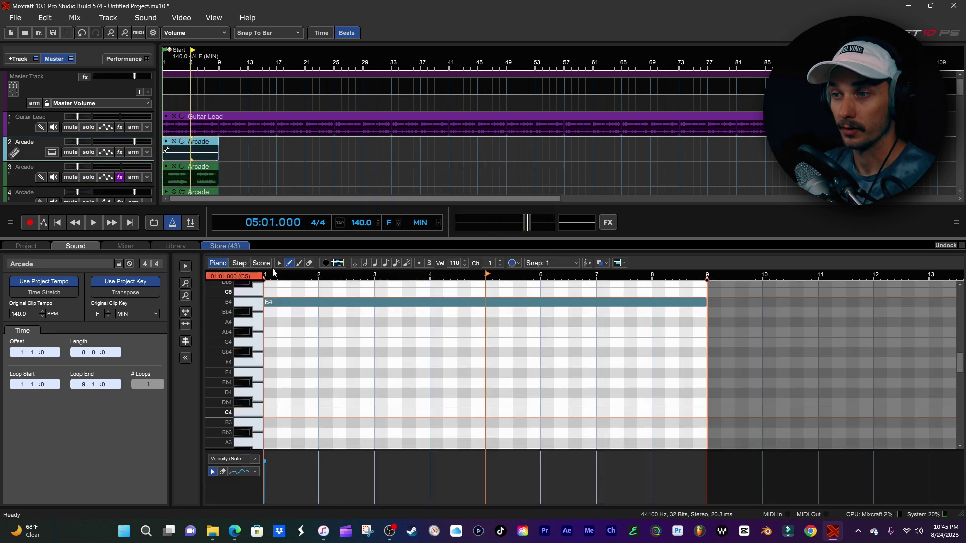
{"action": "left_click", "coordinate": [52, 152]}
{"action": "left_click", "coordinate": [342, 341]}
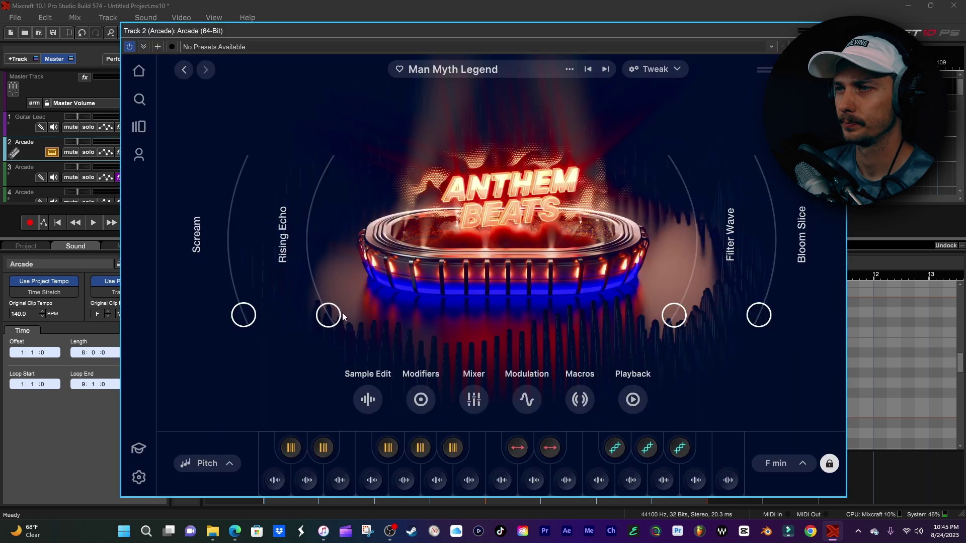
Preview the On the Grind sampler in Arcade's Drip line, load it into track 2, and close the instrument windows.
{"action": "left_click", "coordinate": [185, 71]}
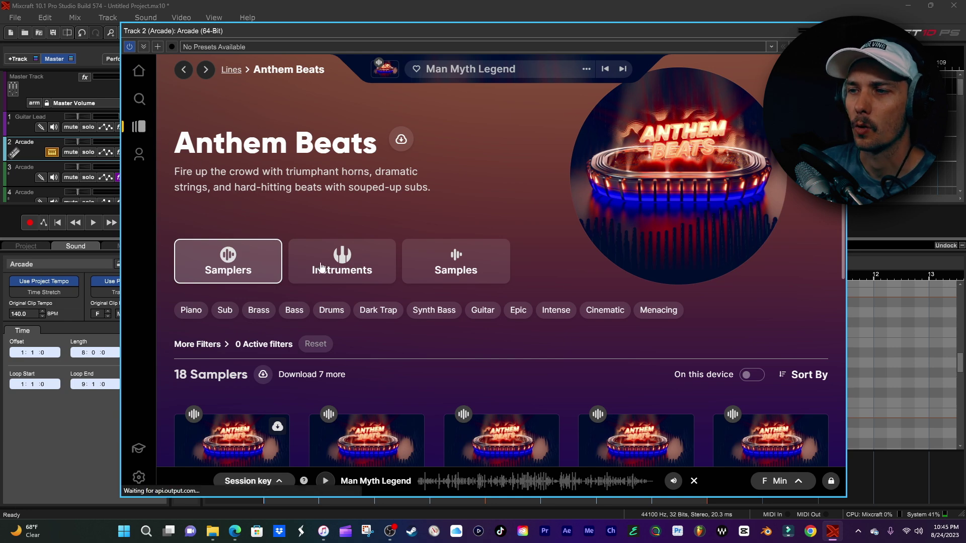
{"action": "scroll", "coordinate": [506, 316], "scroll_direction": "down", "scroll_amount": 5}
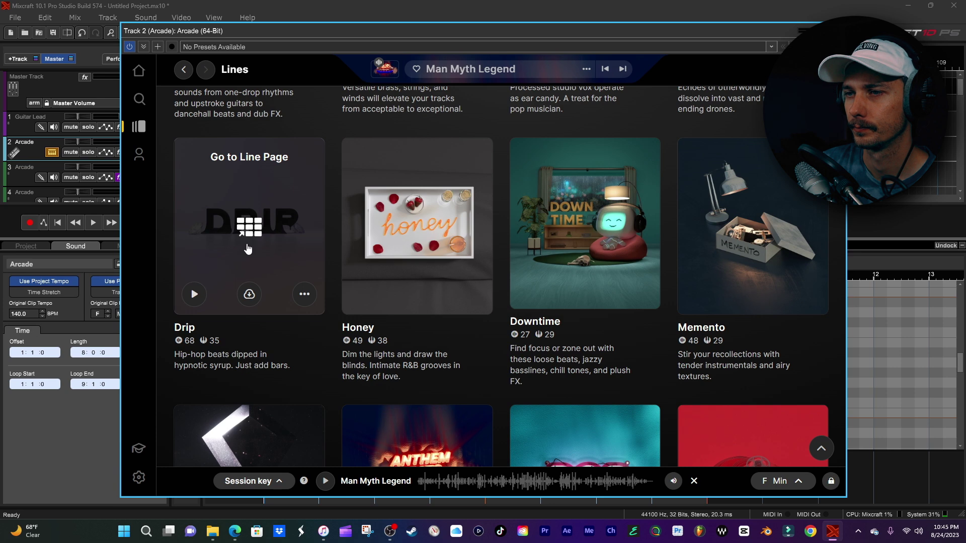
{"action": "left_click", "coordinate": [255, 236]}
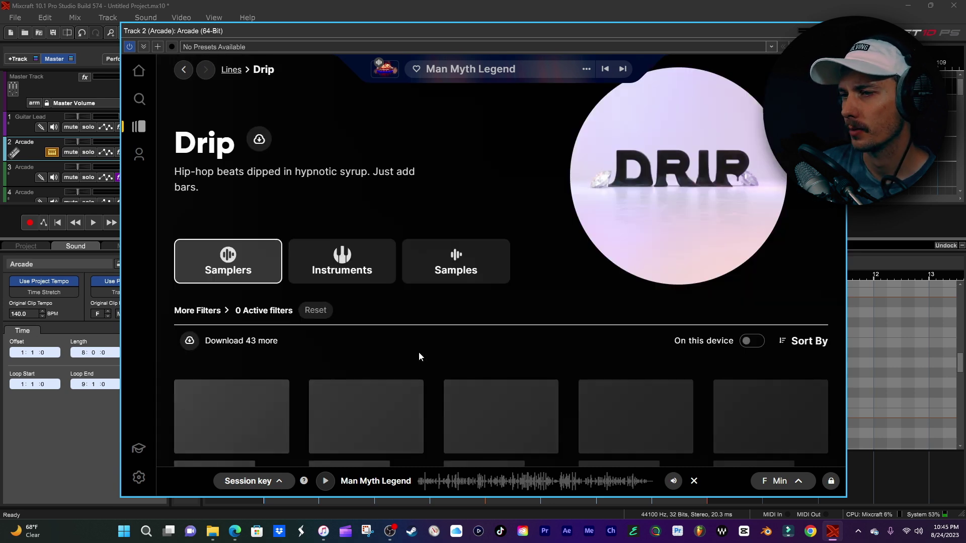
{"action": "scroll", "coordinate": [418, 352], "scroll_direction": "down", "scroll_amount": 4}
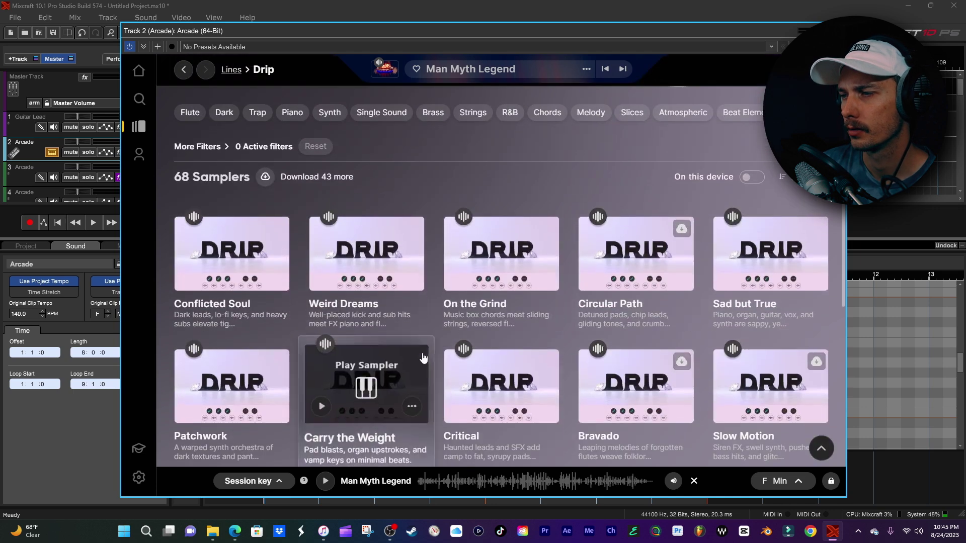
{"action": "left_click", "coordinate": [455, 273]}
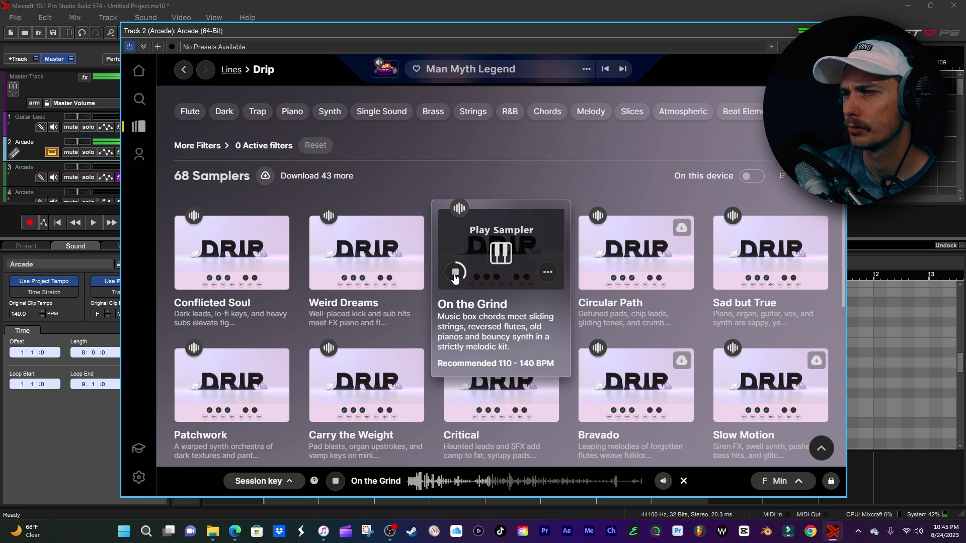
{"action": "left_click", "coordinate": [500, 253]}
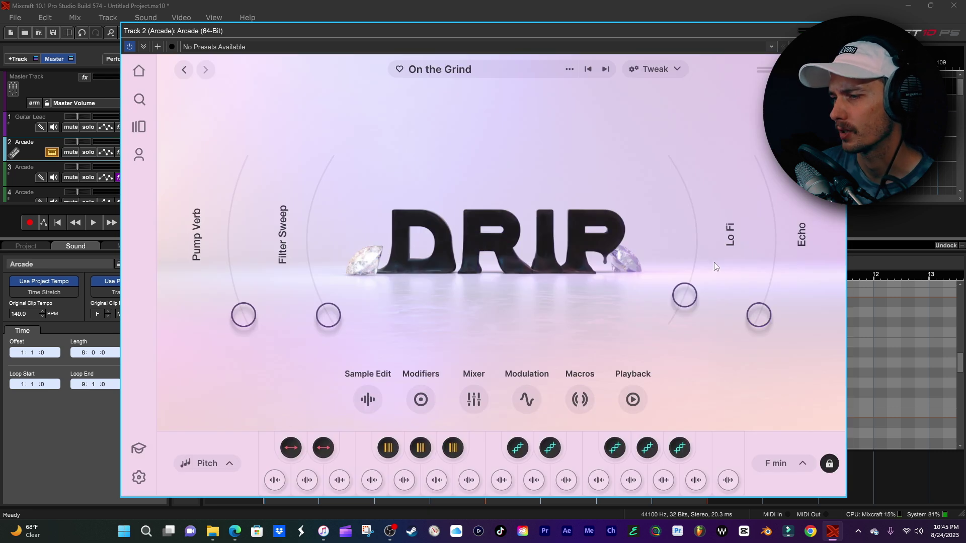
{"action": "left_click", "coordinate": [837, 31]}
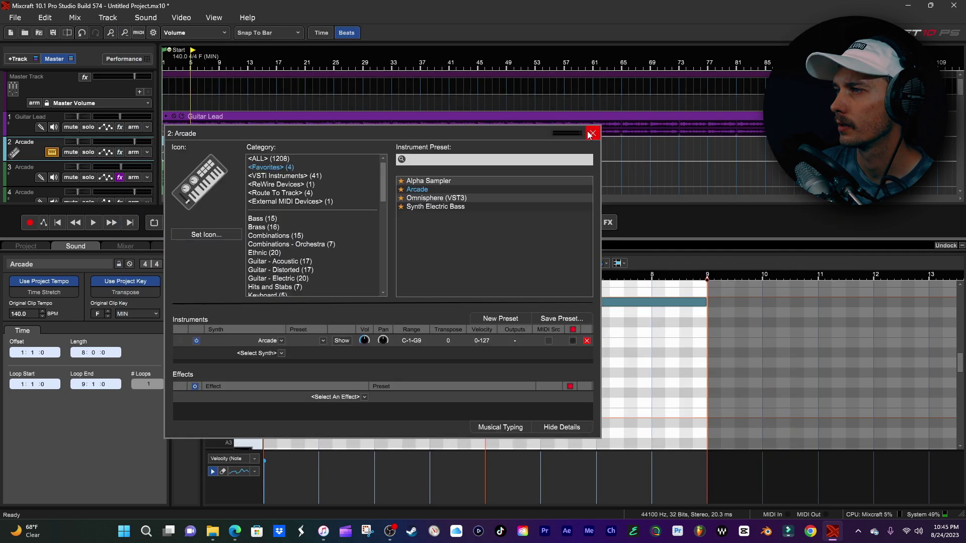
{"action": "left_click", "coordinate": [593, 132]}
Erase the B4 note from the track 2 clip and audition the sampler's keys down to C3.
{"action": "left_click", "coordinate": [310, 264]}
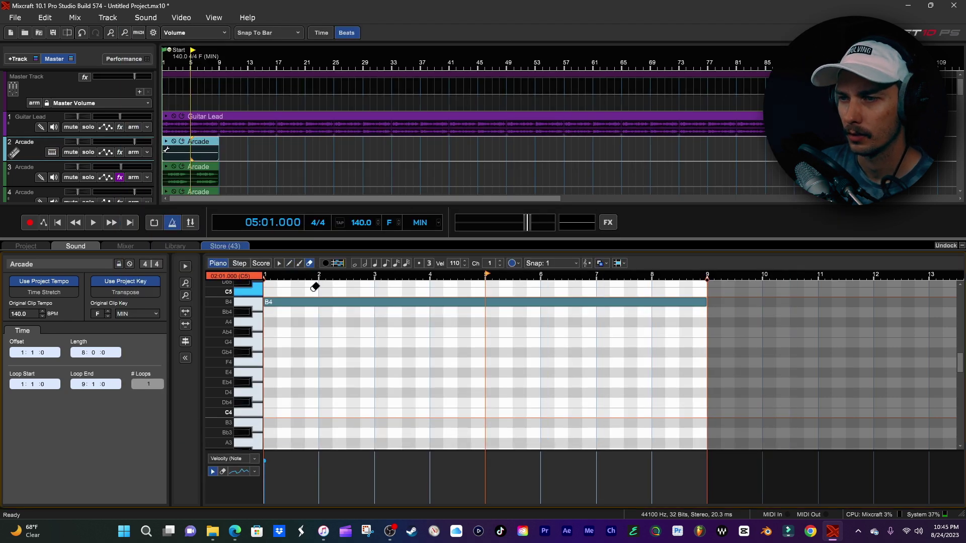
{"action": "left_click", "coordinate": [304, 302]}
{"action": "scroll", "coordinate": [251, 324], "scroll_direction": "down", "scroll_amount": 5}
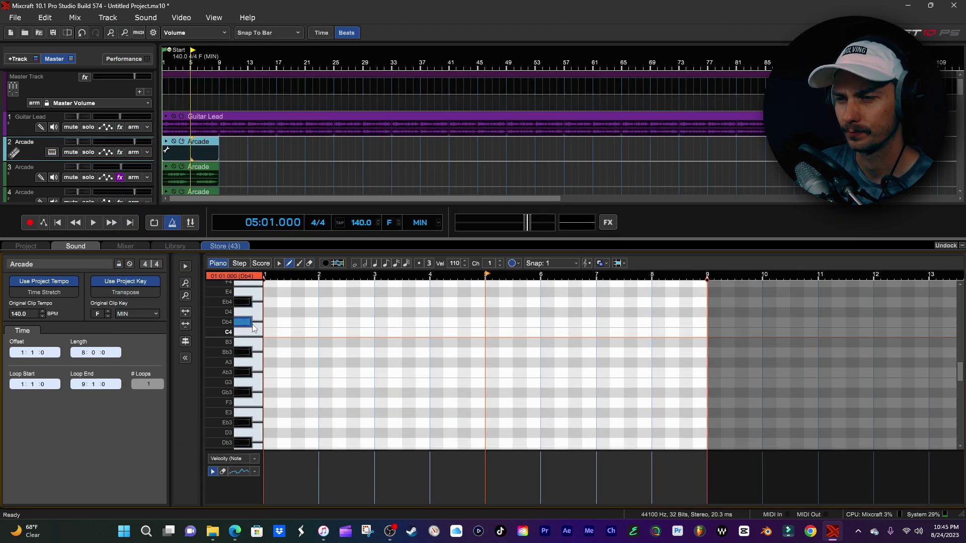
{"action": "left_click", "coordinate": [260, 425]}
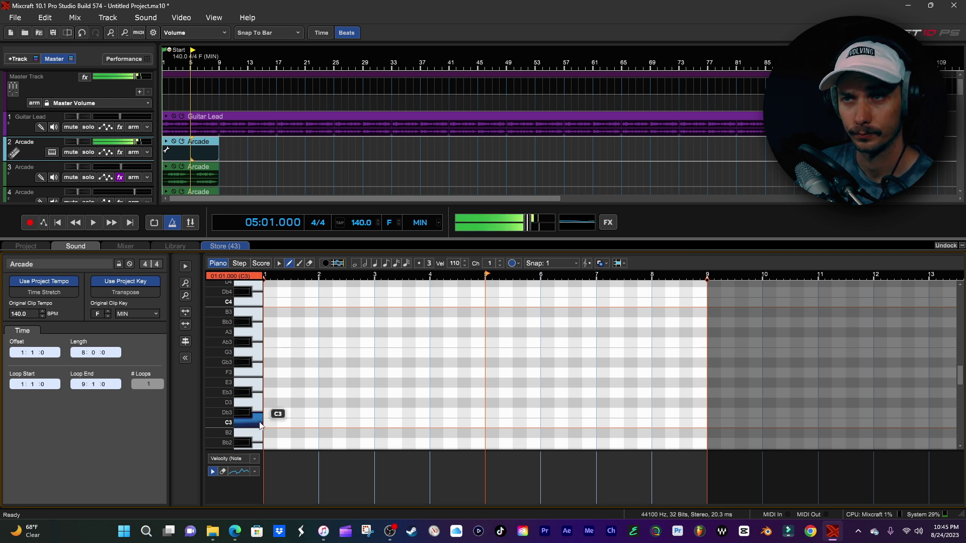
Select the clip on Arcade audio track 5 and mute that track.
{"action": "scroll", "coordinate": [112, 152], "scroll_direction": "down", "scroll_amount": 3}
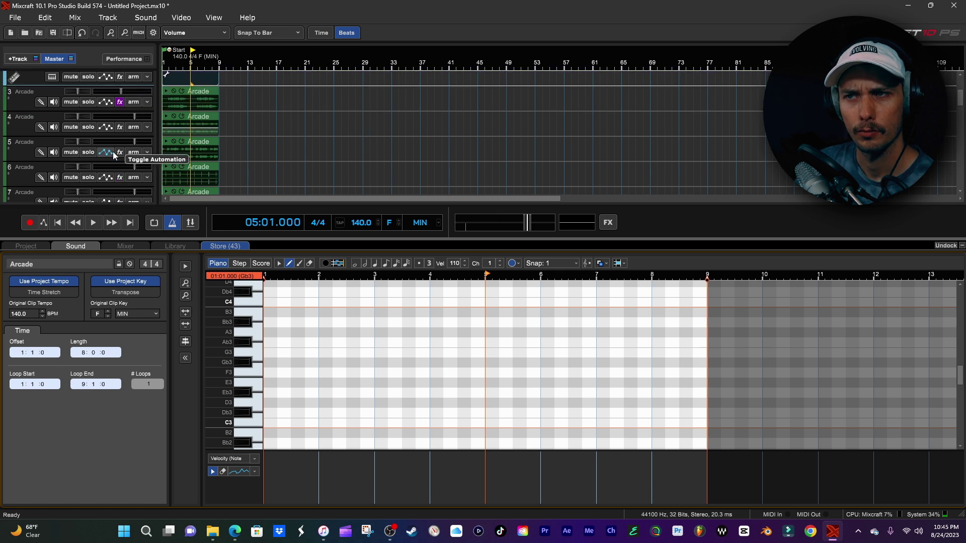
{"action": "scroll", "coordinate": [113, 151], "scroll_direction": "down", "scroll_amount": 1}
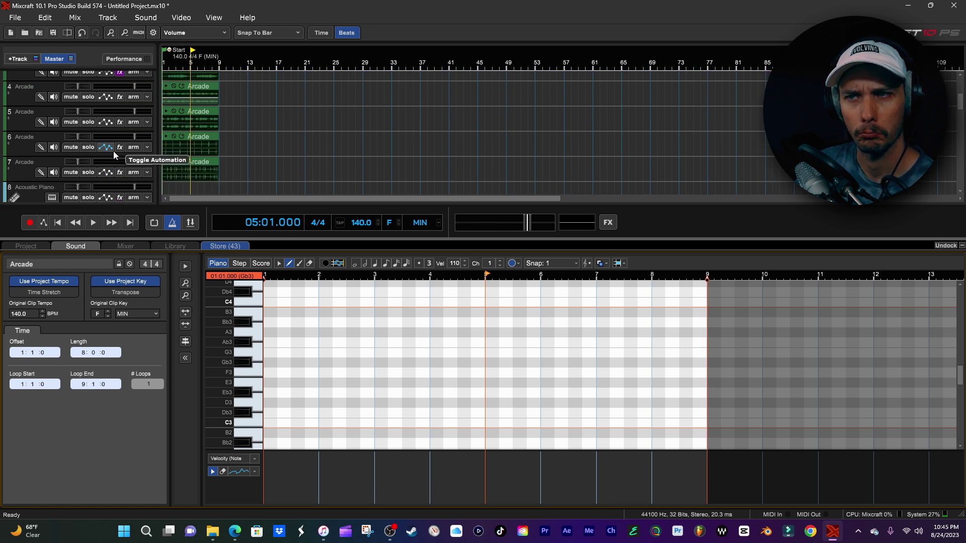
{"action": "left_click", "coordinate": [168, 113]}
{"action": "left_click", "coordinate": [71, 122]}
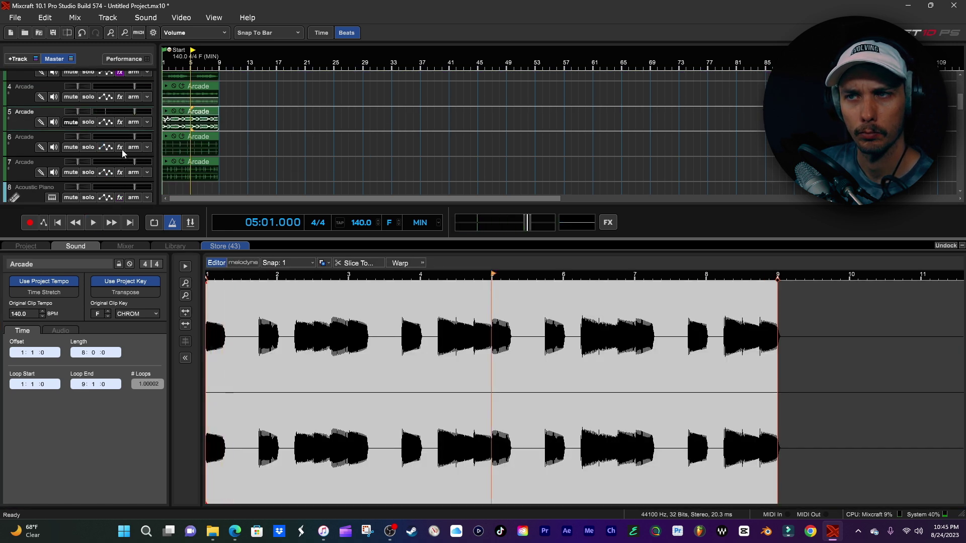
Audition D3 for the track 2 clip and draw a D3 note spanning the clip's full eight bars.
{"action": "scroll", "coordinate": [88, 180], "scroll_direction": "up", "scroll_amount": 4}
{"action": "left_click", "coordinate": [189, 148]}
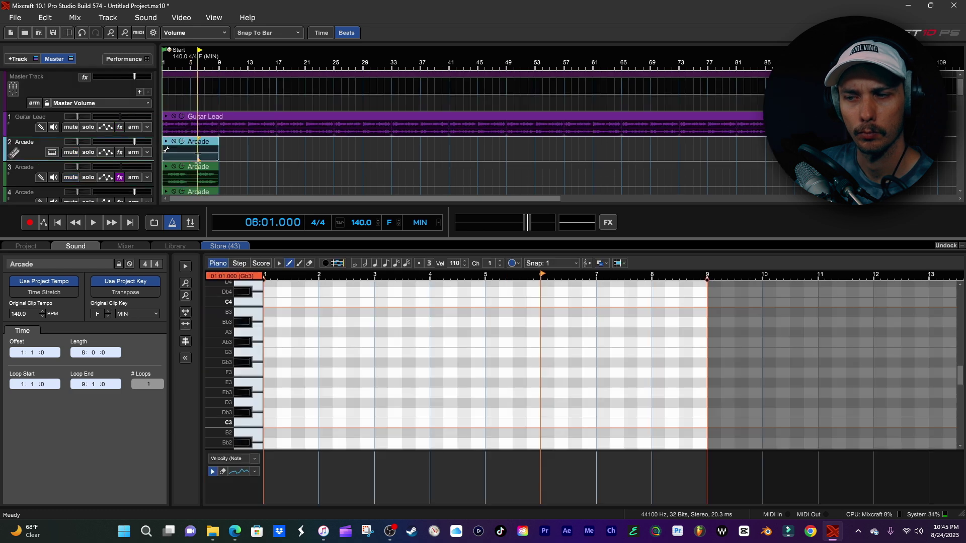
{"action": "left_click", "coordinate": [256, 403]}
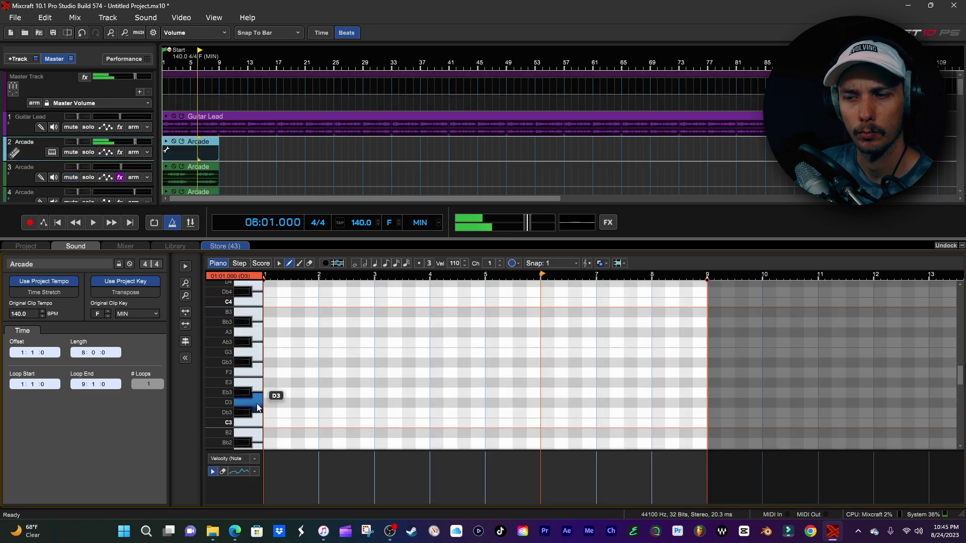
{"action": "left_click_drag", "start_coordinate": [266, 403], "coordinate": [705, 402]}
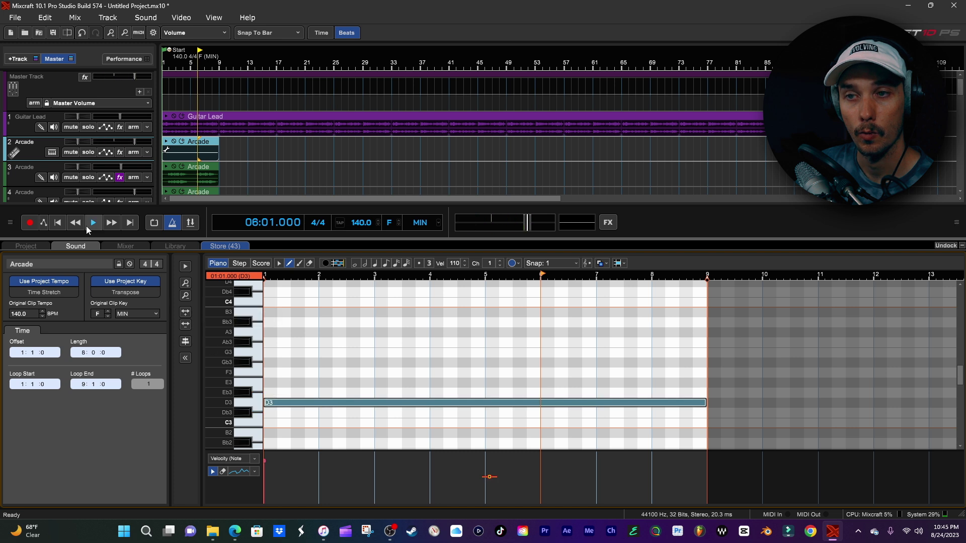
Play the project from the start, mute Arcade audio track 3 while listening, and stop playback.
{"action": "left_click", "coordinate": [62, 224]}
{"action": "left_click", "coordinate": [93, 222]}
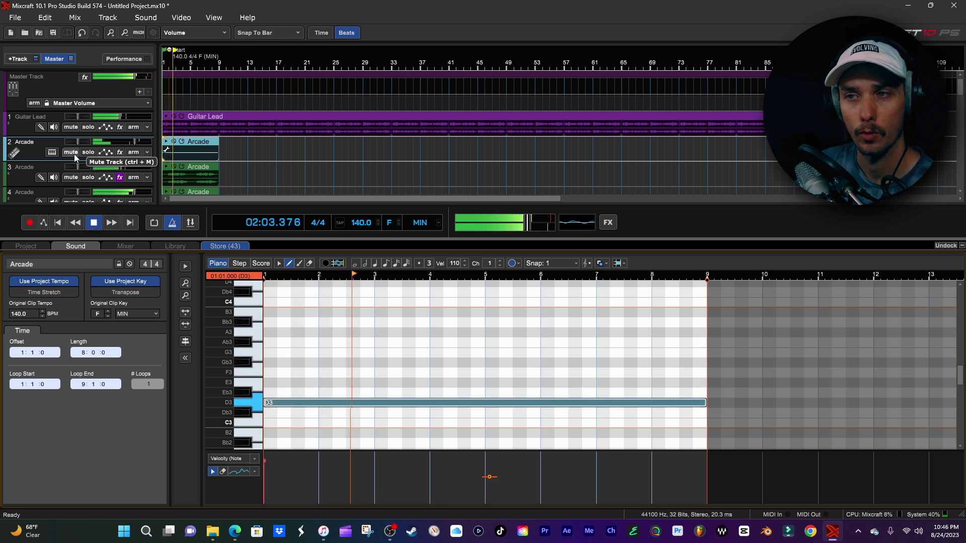
{"action": "left_click", "coordinate": [70, 177]}
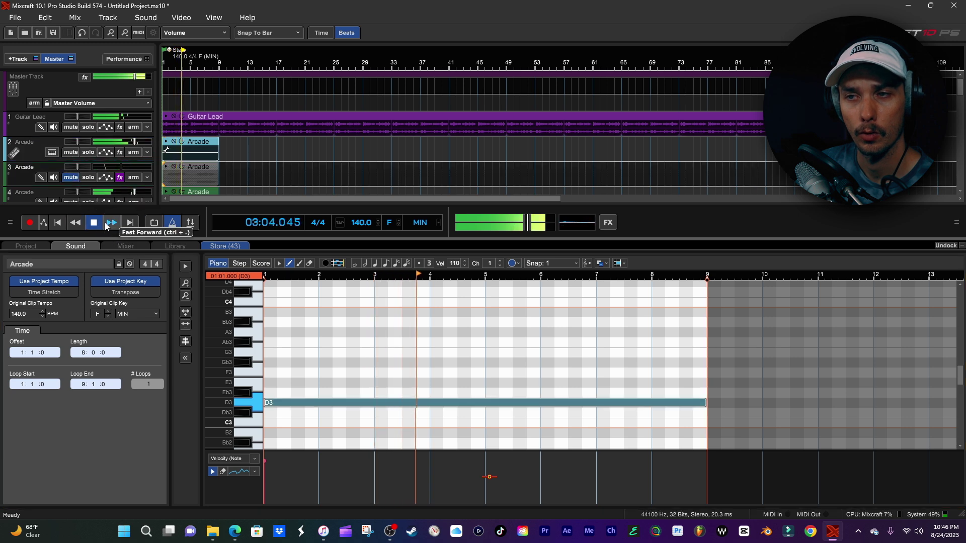
{"action": "left_click", "coordinate": [101, 224]}
Move the eight-bar note in the track 2 clip up to E3 and replay from the start.
{"action": "left_click_drag", "start_coordinate": [287, 402], "coordinate": [285, 383]}
{"action": "left_click", "coordinate": [58, 222]}
{"action": "left_click", "coordinate": [94, 222]}
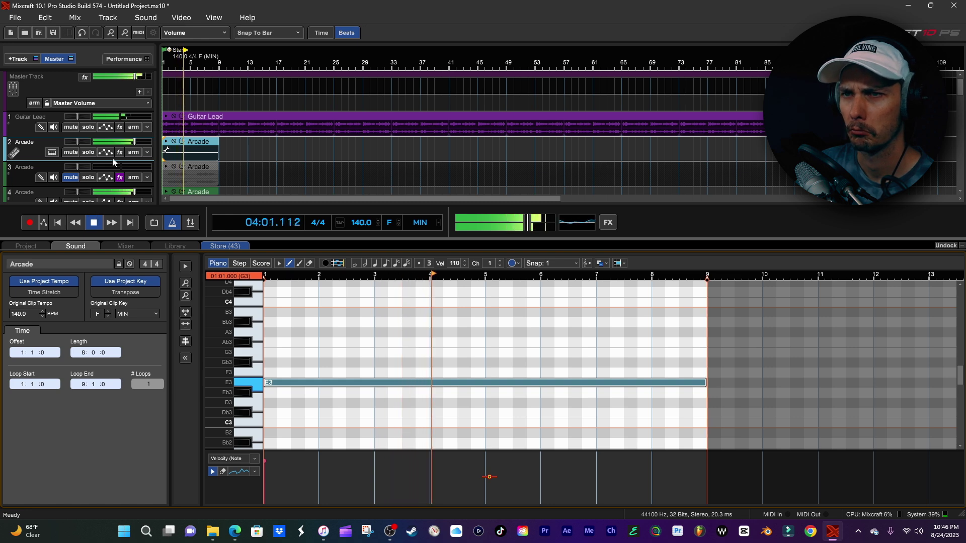
Mute Arcade audio track 4 during playback, then stop the project.
{"action": "scroll", "coordinate": [109, 153], "scroll_direction": "down", "scroll_amount": 1}
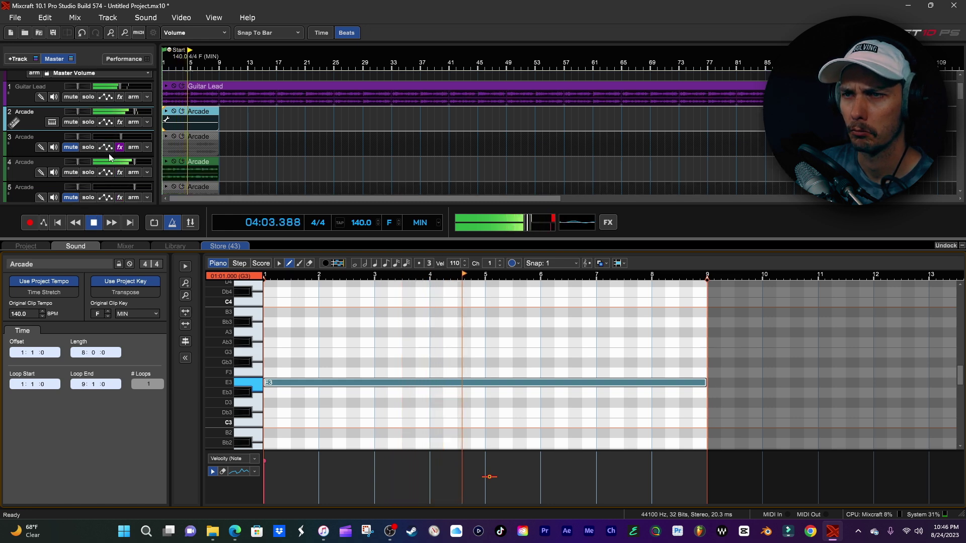
{"action": "left_click", "coordinate": [74, 172]}
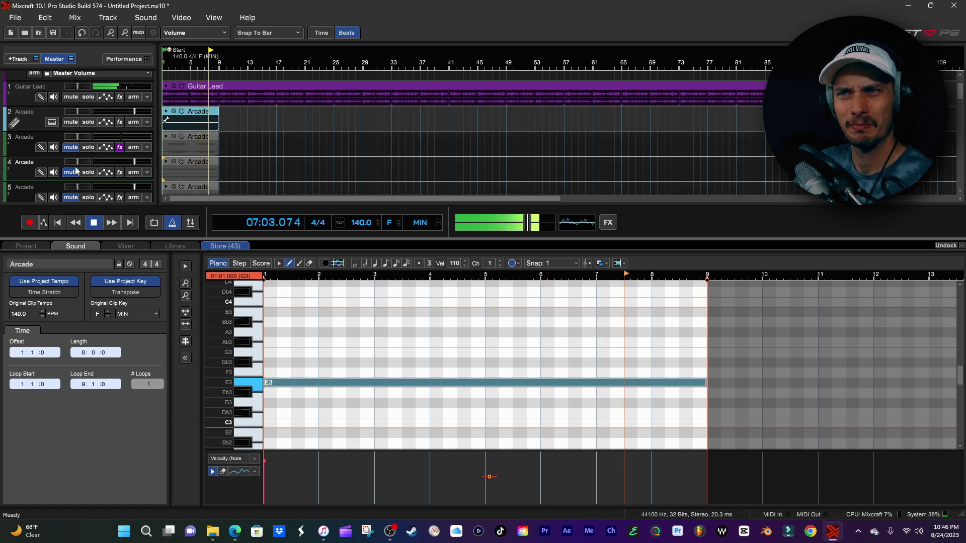
{"action": "key", "text": "space"}
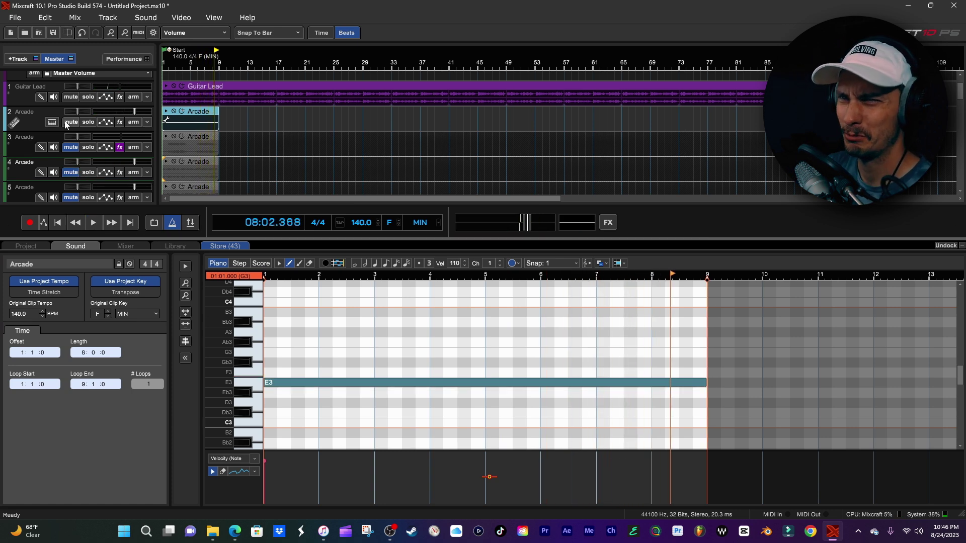
Mix the track 2 clip with the E3 note to a new audio track and trim its clip and loop end to eight bars.
{"action": "right_click", "coordinate": [40, 121]}
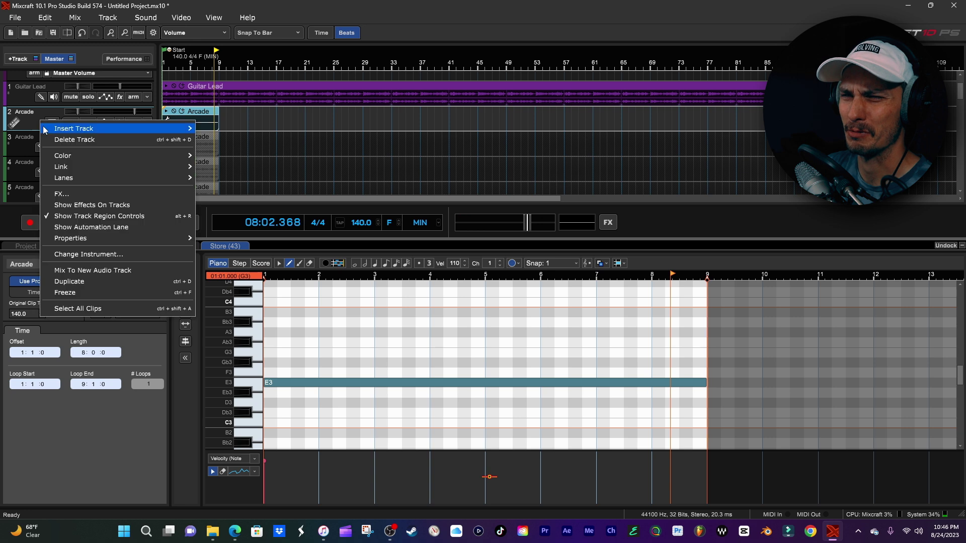
{"action": "left_click", "coordinate": [97, 267]}
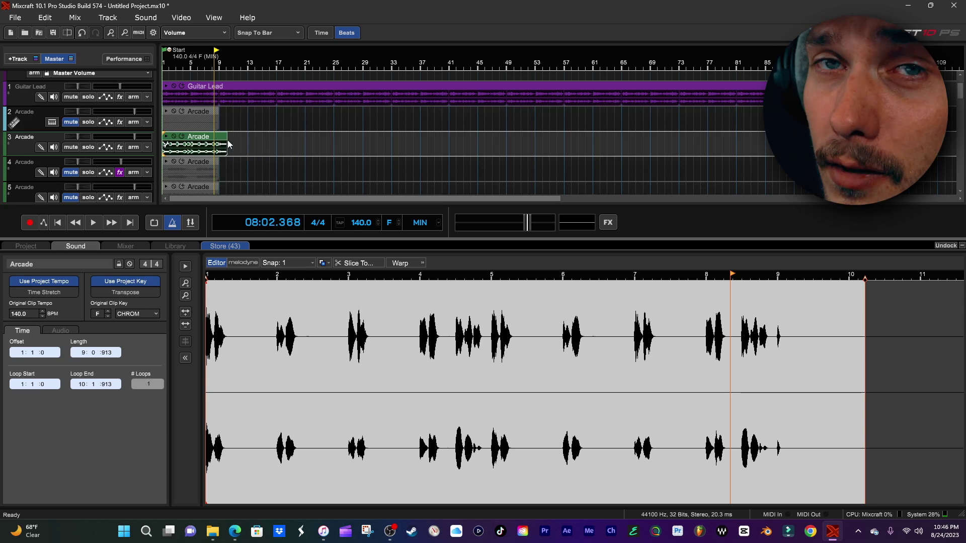
{"action": "left_click_drag", "start_coordinate": [227, 140], "coordinate": [218, 140]}
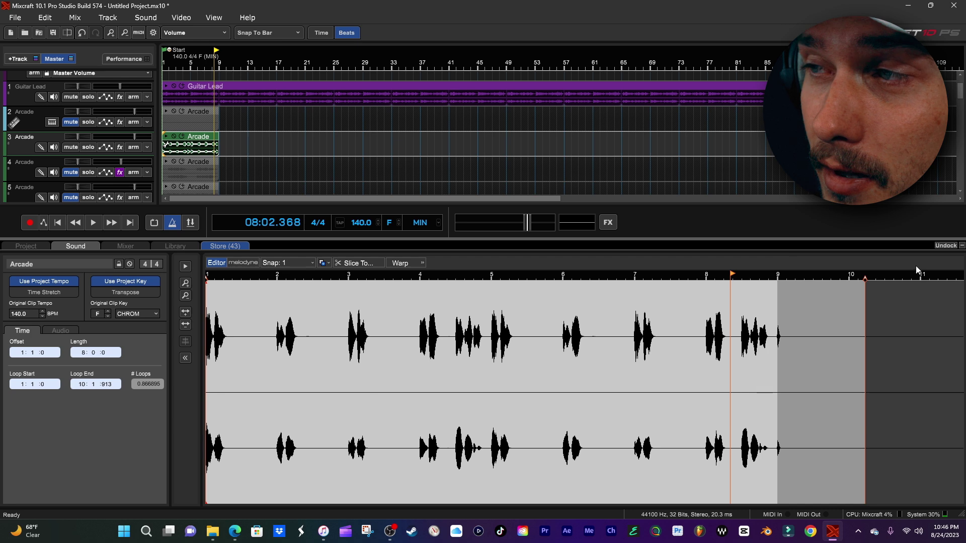
{"action": "left_click_drag", "start_coordinate": [865, 277], "coordinate": [777, 277]}
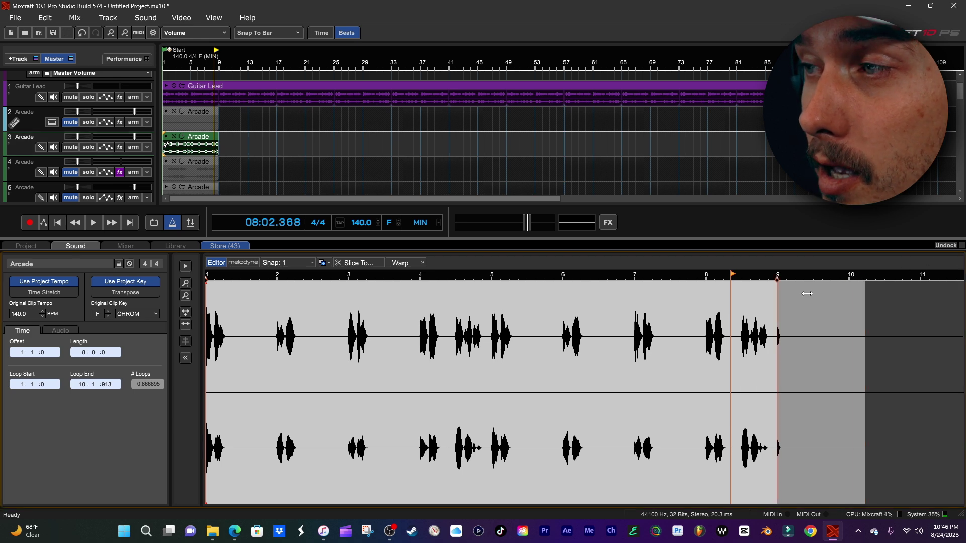
Listen to the new audio clip with the guitar lead, stop playback, and rewind to the start.
{"action": "key", "text": "space"}
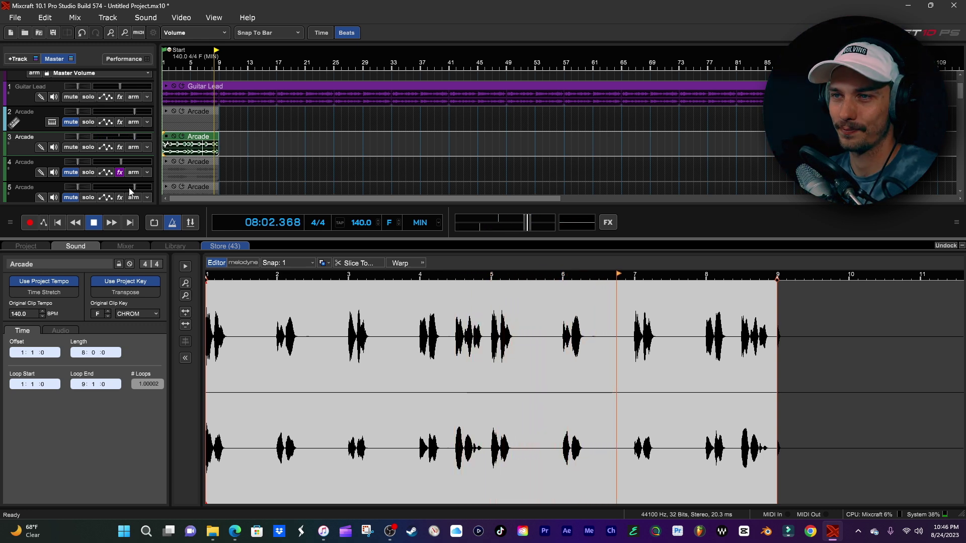
{"action": "left_click", "coordinate": [94, 226]}
{"action": "left_click", "coordinate": [59, 226]}
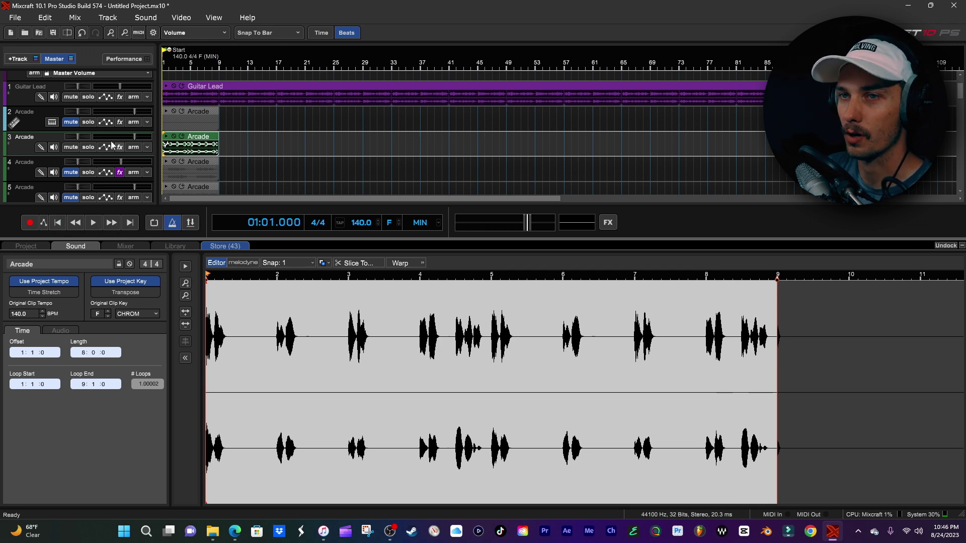
Unmute track 2, move its clip's eight-bar note up to A3, and listen to it with the project.
{"action": "left_click", "coordinate": [72, 122]}
{"action": "left_click", "coordinate": [207, 116]}
{"action": "left_click", "coordinate": [73, 224]}
{"action": "left_click", "coordinate": [254, 373]}
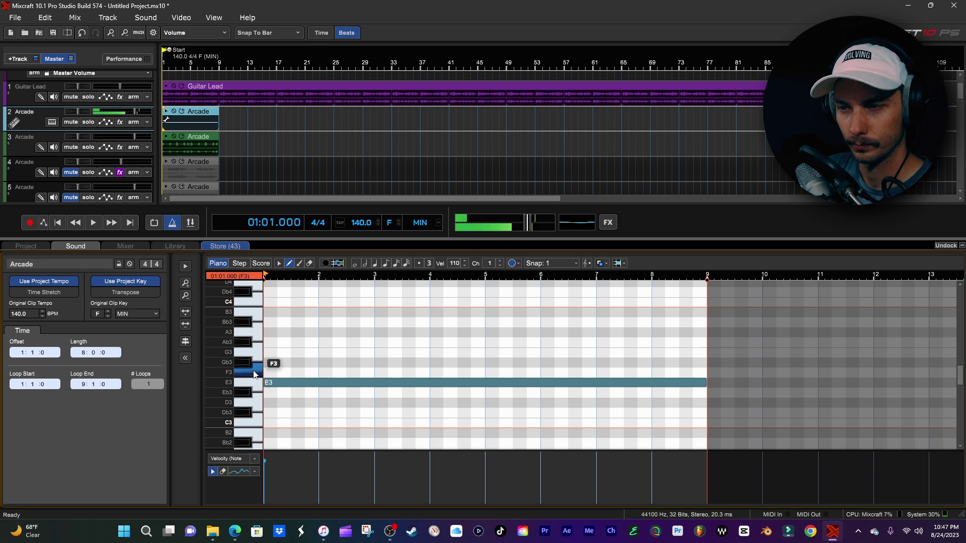
{"action": "left_click", "coordinate": [256, 356]}
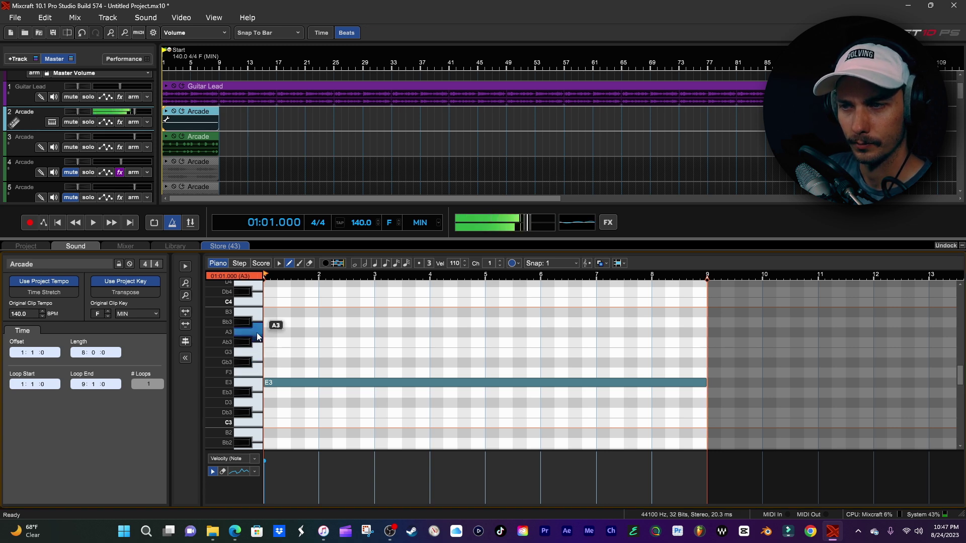
{"action": "left_click_drag", "start_coordinate": [277, 385], "coordinate": [277, 333]}
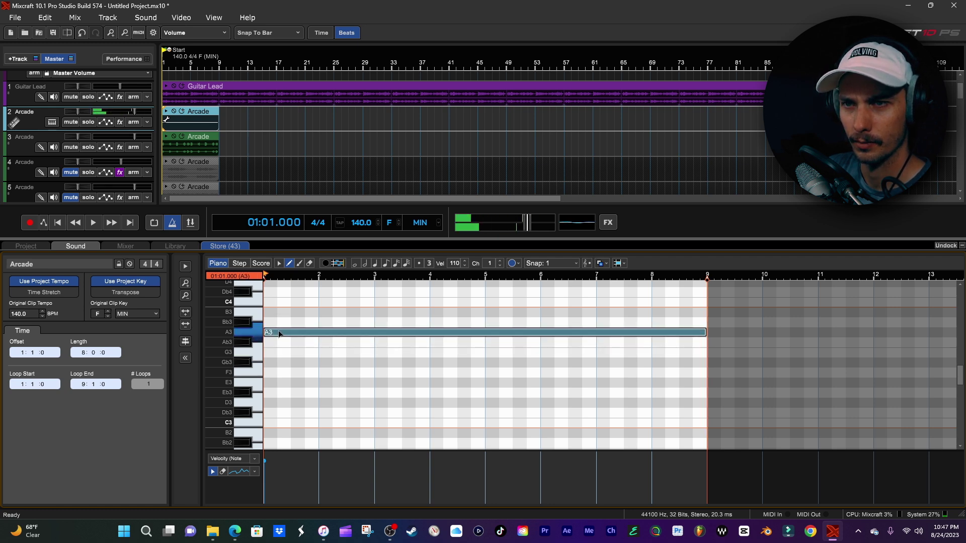
{"action": "key", "text": "space"}
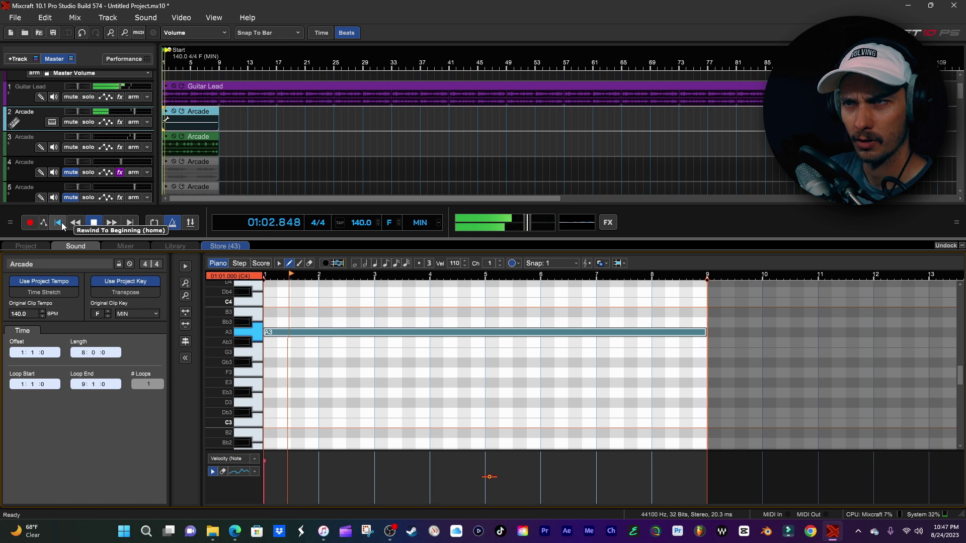
{"action": "scroll", "coordinate": [260, 309], "scroll_direction": "up", "scroll_amount": 2}
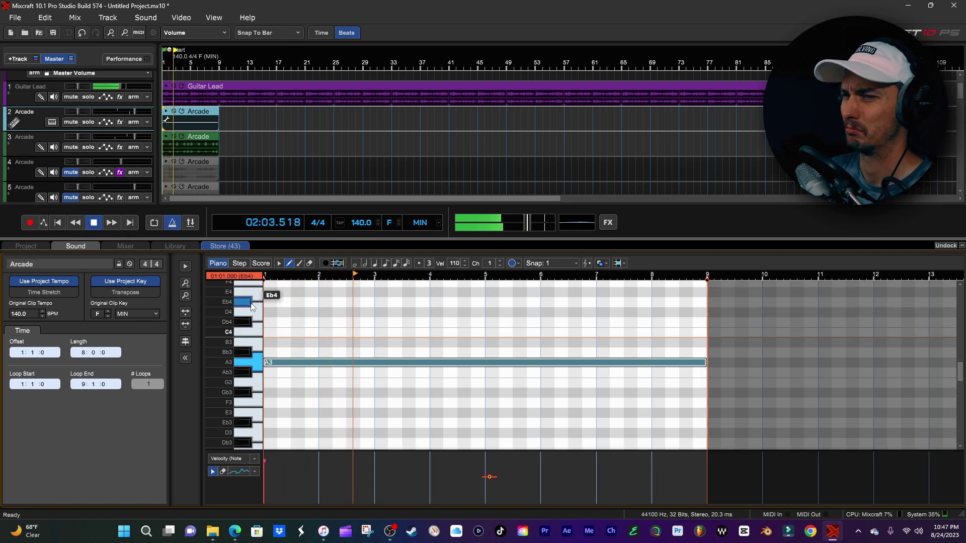
{"action": "key", "text": "space"}
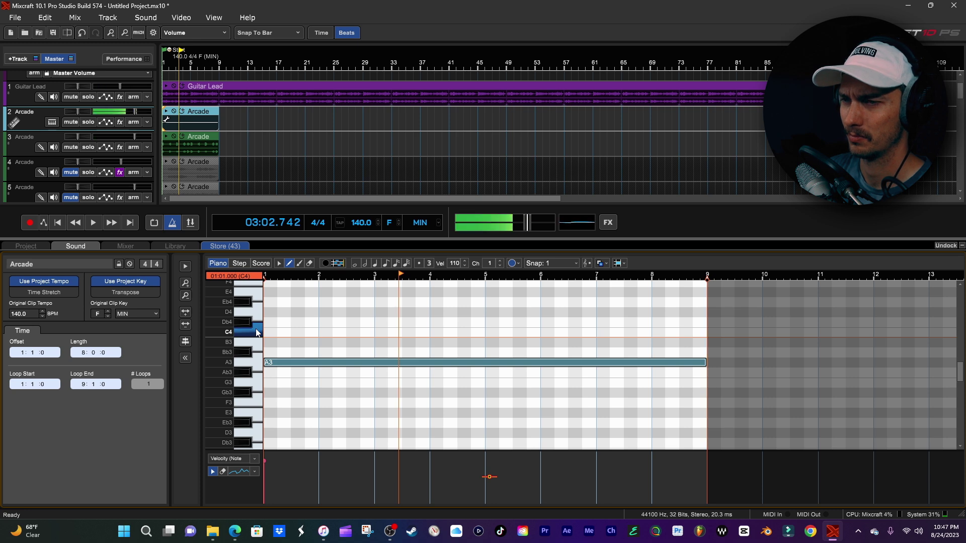
Move the eight-bar note in the track 2 clip up to D4 and play the project from the start.
{"action": "scroll", "coordinate": [256, 334], "scroll_direction": "up", "scroll_amount": 3}
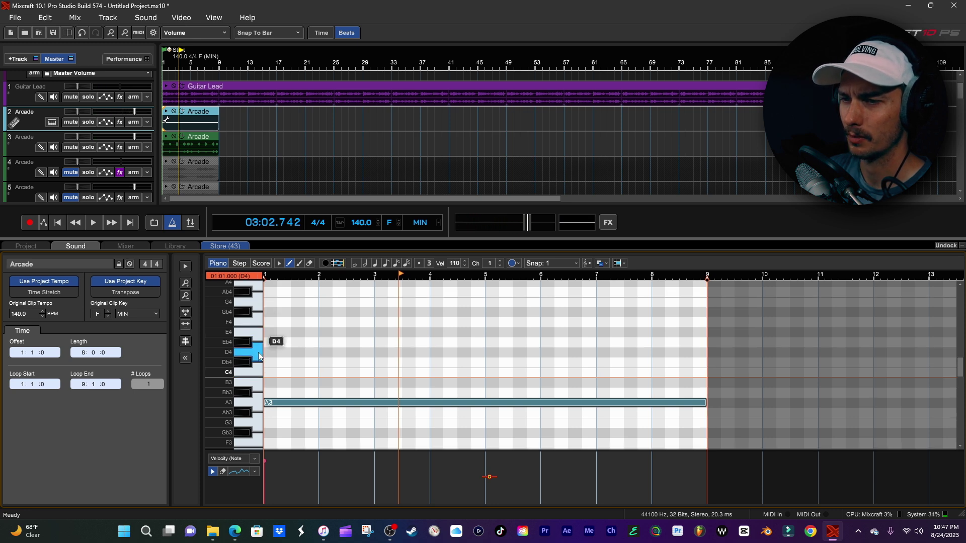
{"action": "left_click_drag", "start_coordinate": [269, 403], "coordinate": [271, 353]}
{"action": "left_click", "coordinate": [62, 222]}
{"action": "key", "text": "space"}
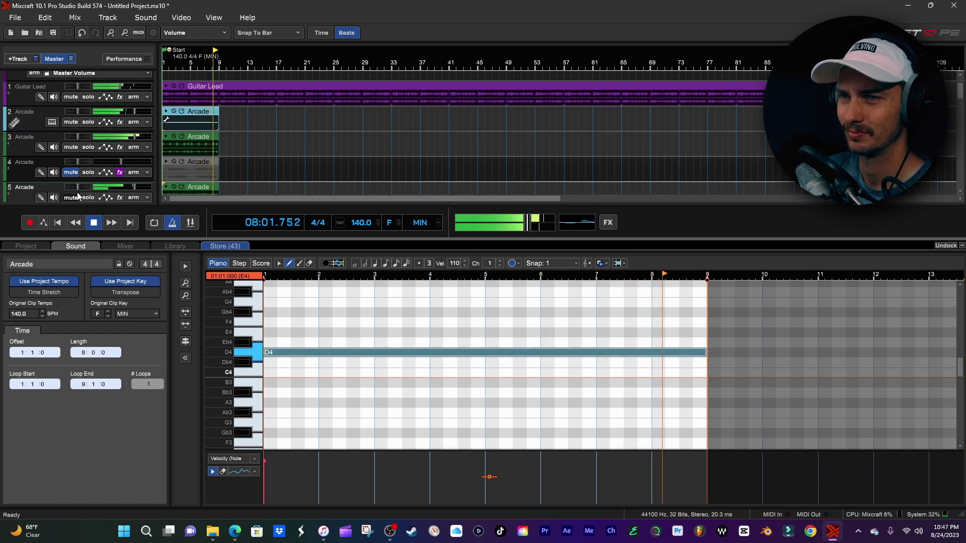
{"action": "key", "text": "space"}
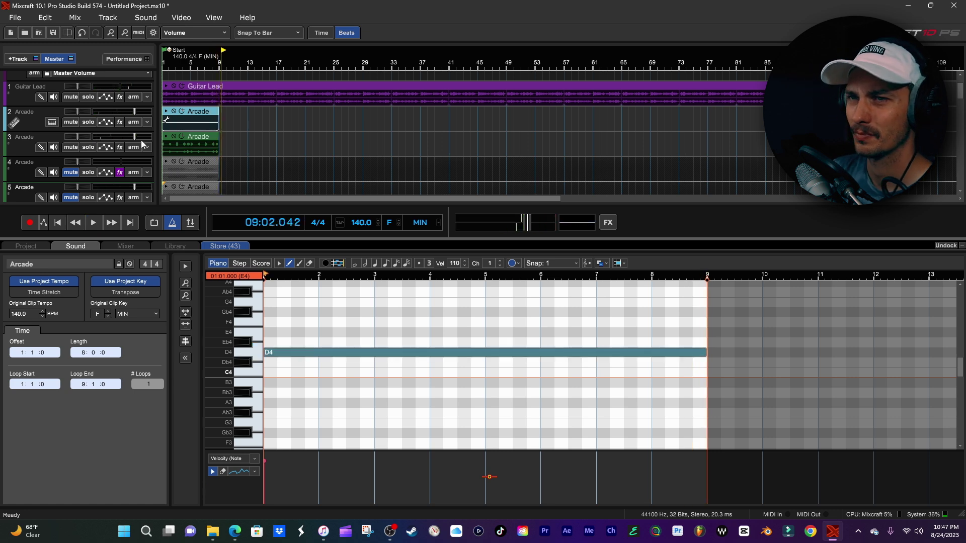
Mix track 2 with the D4 note to another audio track and shorten the clip and its loop end to eight bars.
{"action": "right_click", "coordinate": [32, 121]}
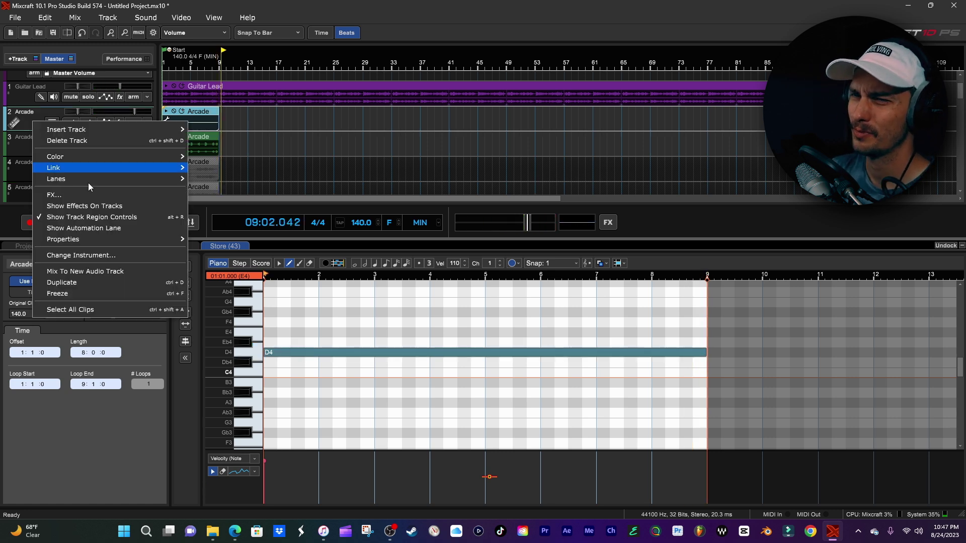
{"action": "left_click", "coordinate": [121, 267]}
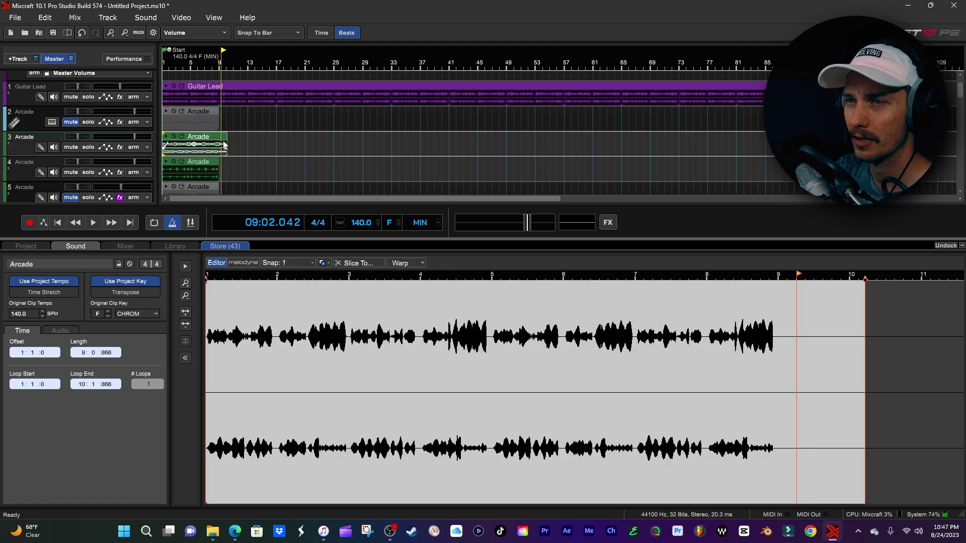
{"action": "left_click_drag", "start_coordinate": [225, 143], "coordinate": [220, 143]}
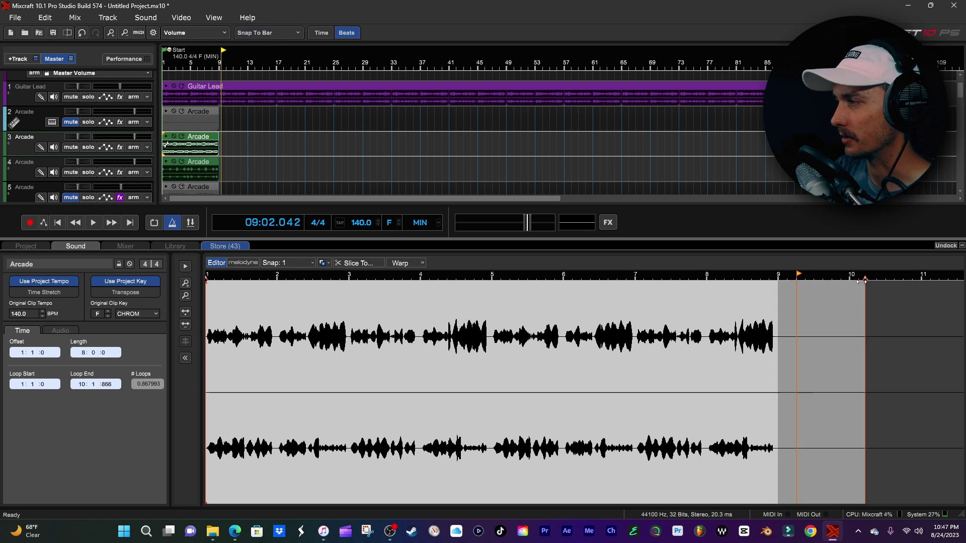
{"action": "left_click_drag", "start_coordinate": [865, 281], "coordinate": [778, 281]}
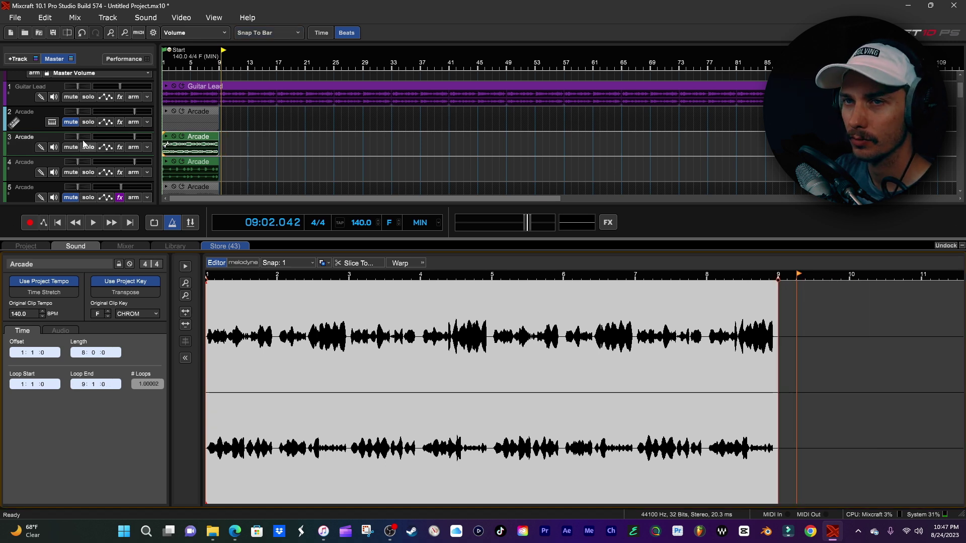
Unmute track 2, move its eight-bar note up to E4, and play the project briefly from the start.
{"action": "left_click", "coordinate": [193, 124]}
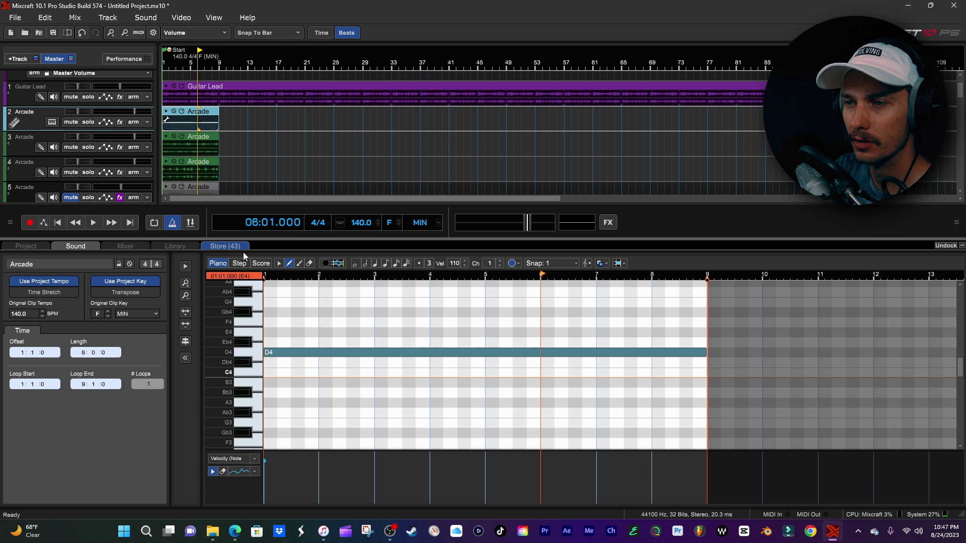
{"action": "left_click", "coordinate": [257, 335]}
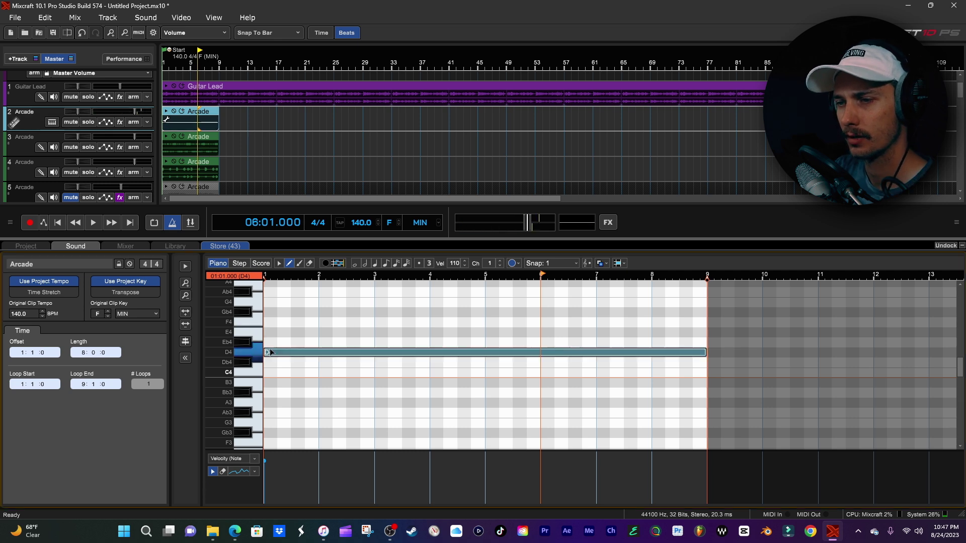
{"action": "left_click_drag", "start_coordinate": [281, 352], "coordinate": [282, 332]}
{"action": "left_click", "coordinate": [58, 223]}
{"action": "left_click", "coordinate": [93, 222]}
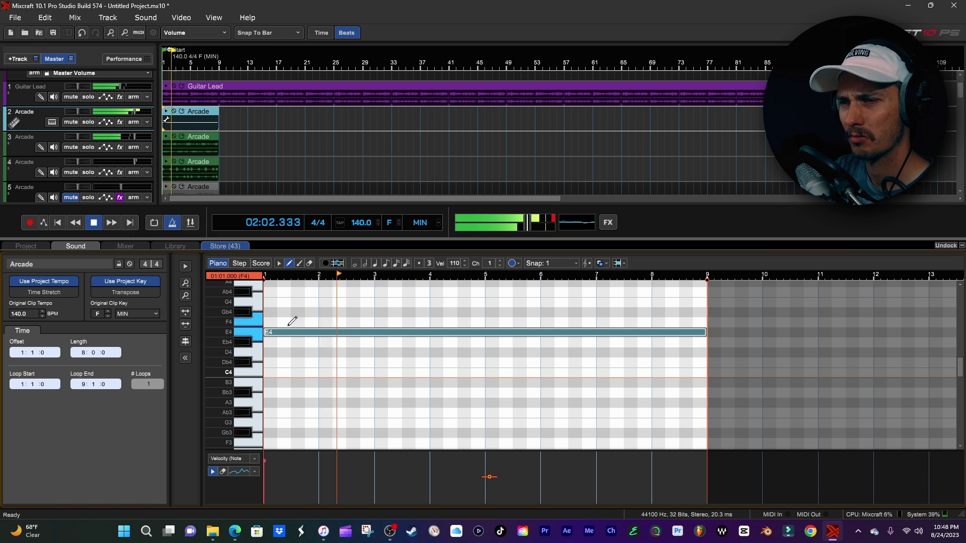
{"action": "key", "text": "space"}
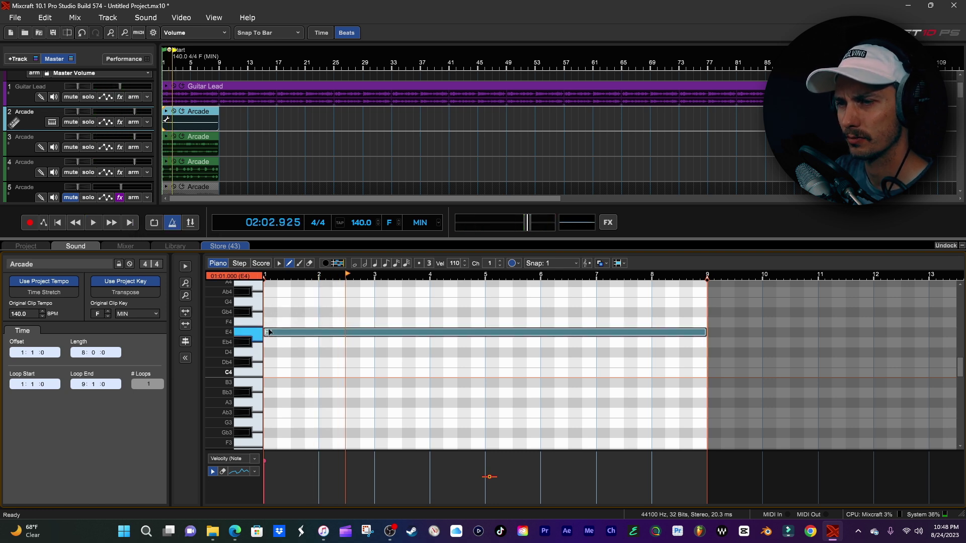
Move the eight-bar note in the track 2 clip up to F4, play from the start, and audition the F4 key.
{"action": "left_click_drag", "start_coordinate": [269, 331], "coordinate": [270, 320]}
{"action": "left_click", "coordinate": [57, 223]}
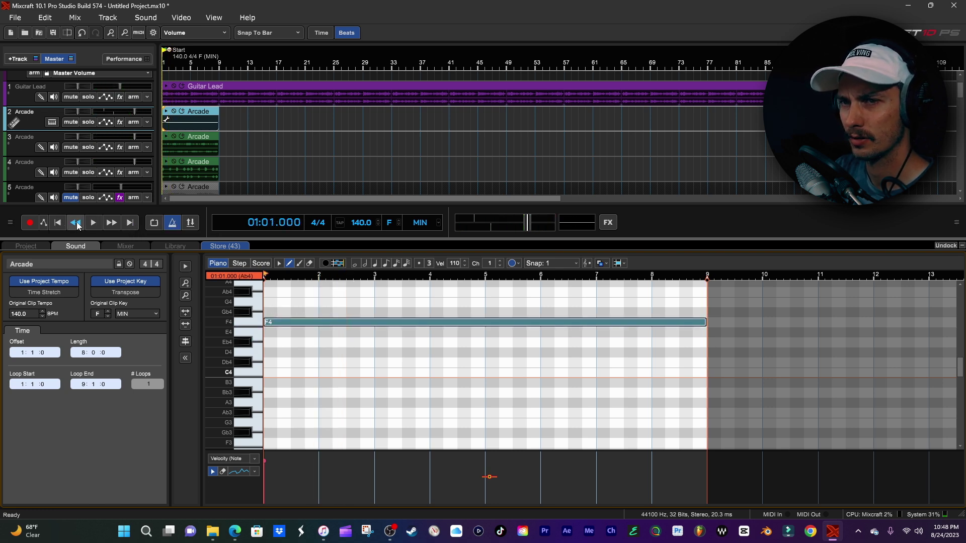
{"action": "left_click", "coordinate": [93, 222]}
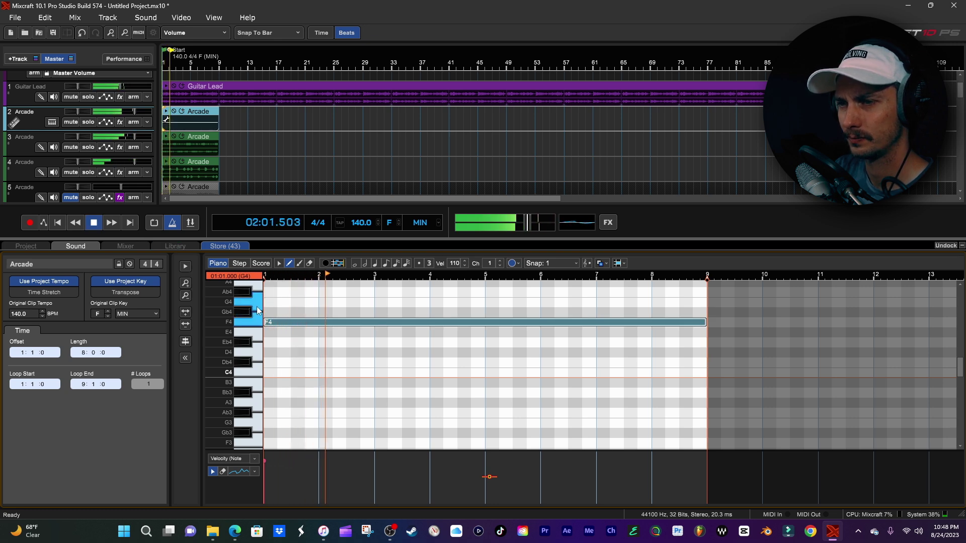
{"action": "scroll", "coordinate": [256, 306], "scroll_direction": "up", "scroll_amount": 1}
{"action": "key", "text": "space"}
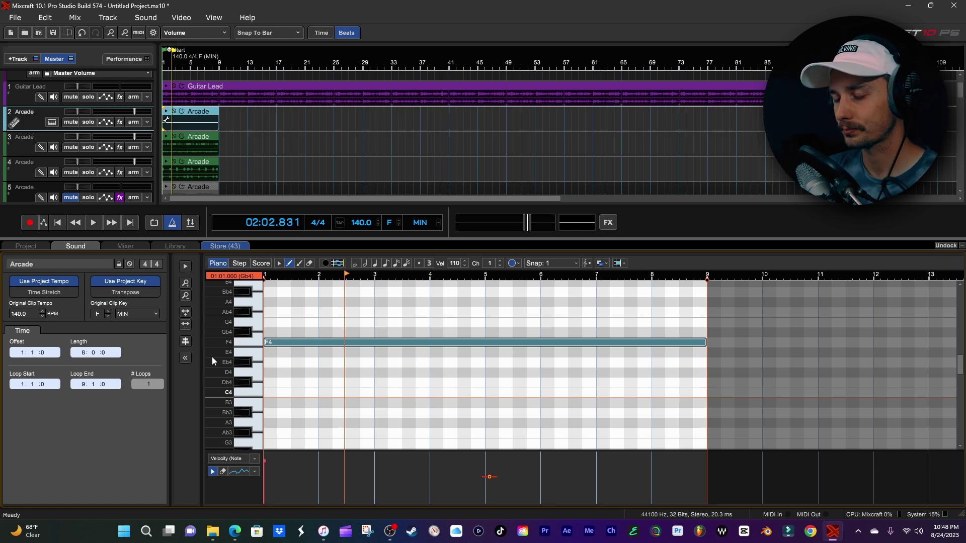
{"action": "left_click", "coordinate": [258, 347]}
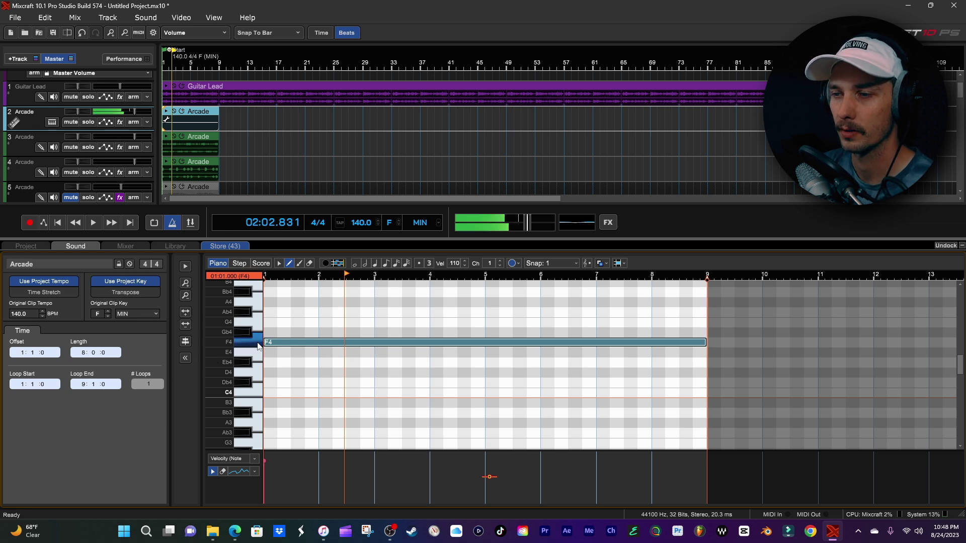
Listen to the project from bar 6 and again from the start, stop, and audition F4 by itself.
{"action": "left_click", "coordinate": [166, 138]}
{"action": "left_click", "coordinate": [196, 107]}
{"action": "key", "text": "space"}
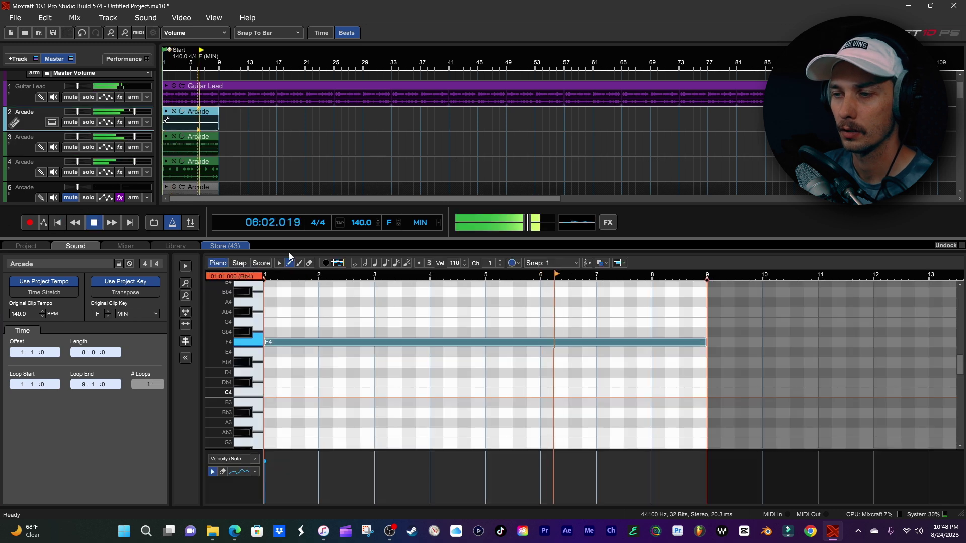
{"action": "left_click", "coordinate": [57, 223]}
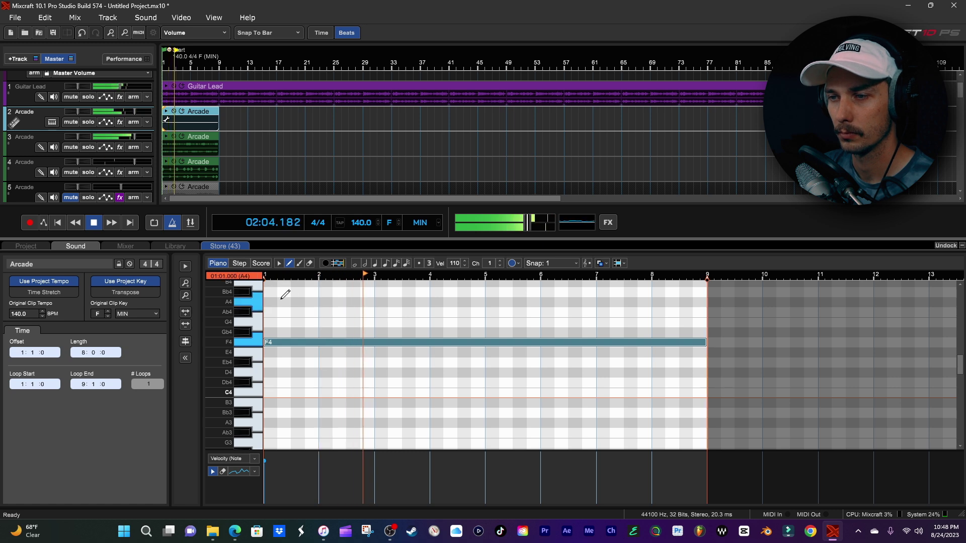
{"action": "key", "text": "space"}
{"action": "left_click", "coordinate": [257, 346]}
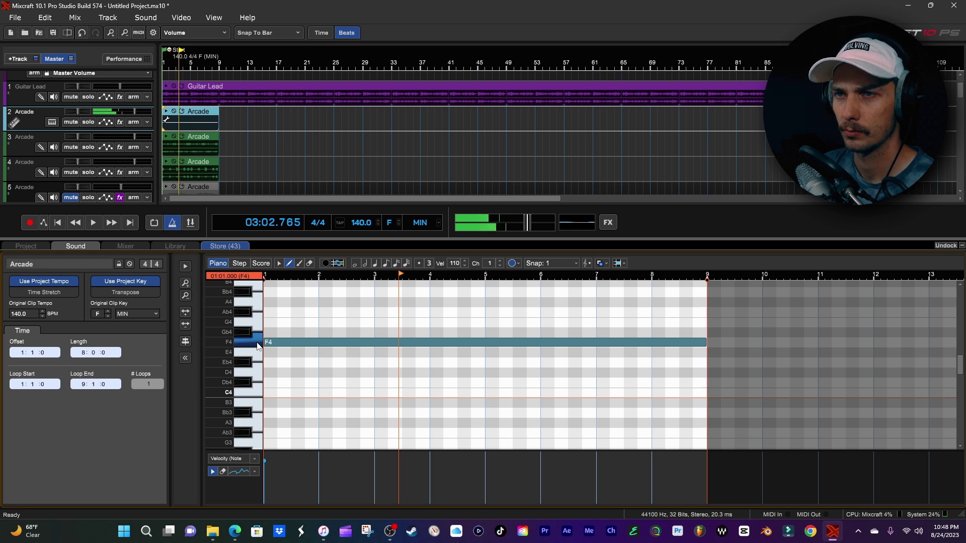
Mix track 2 with the F4 note to a new audio track, trim the clip and loop end to bar 9, and rewind.
{"action": "right_click", "coordinate": [39, 123]}
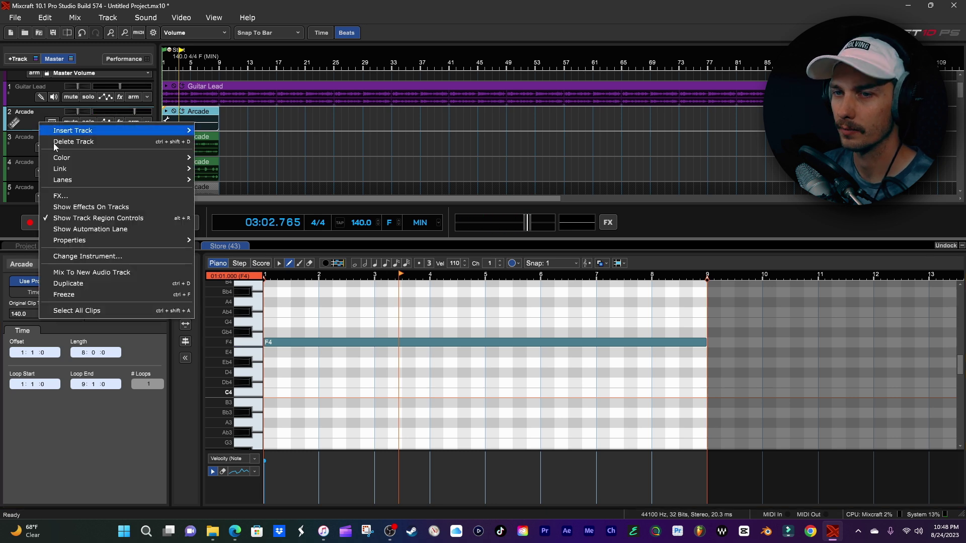
{"action": "left_click", "coordinate": [102, 272]}
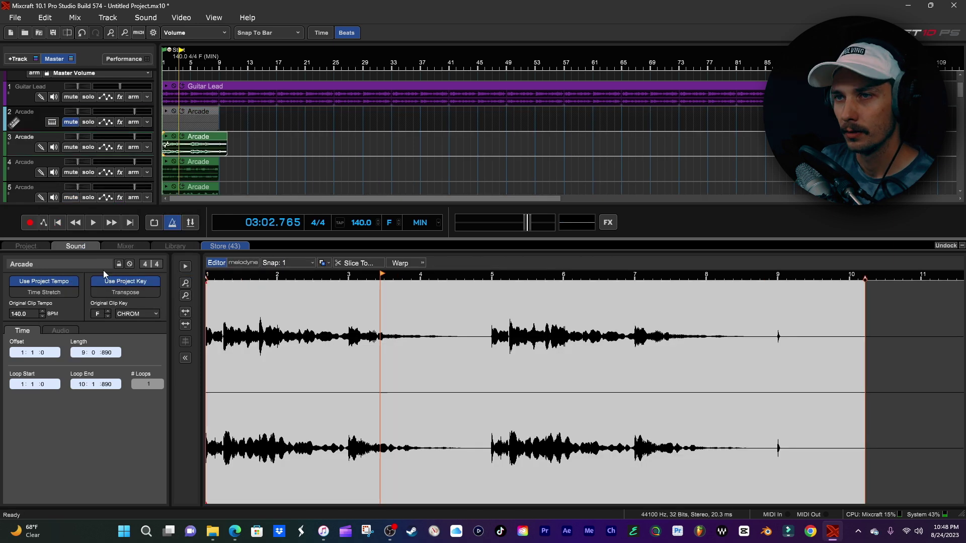
{"action": "left_click_drag", "start_coordinate": [226, 141], "coordinate": [219, 142]}
{"action": "left_click_drag", "start_coordinate": [862, 283], "coordinate": [778, 283]}
{"action": "left_click", "coordinate": [72, 224]}
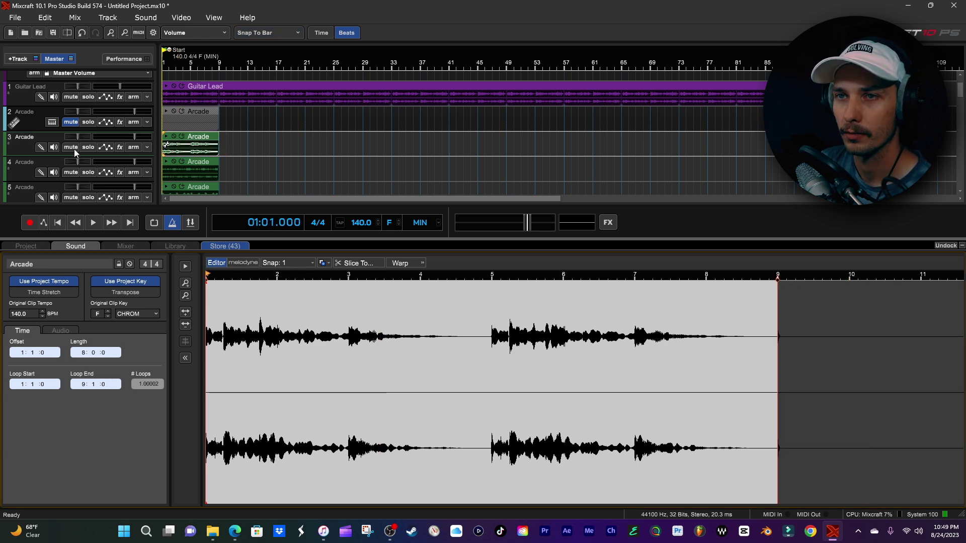
Unmute track 2, open its clip, and audition the G4 key.
{"action": "left_click", "coordinate": [204, 120]}
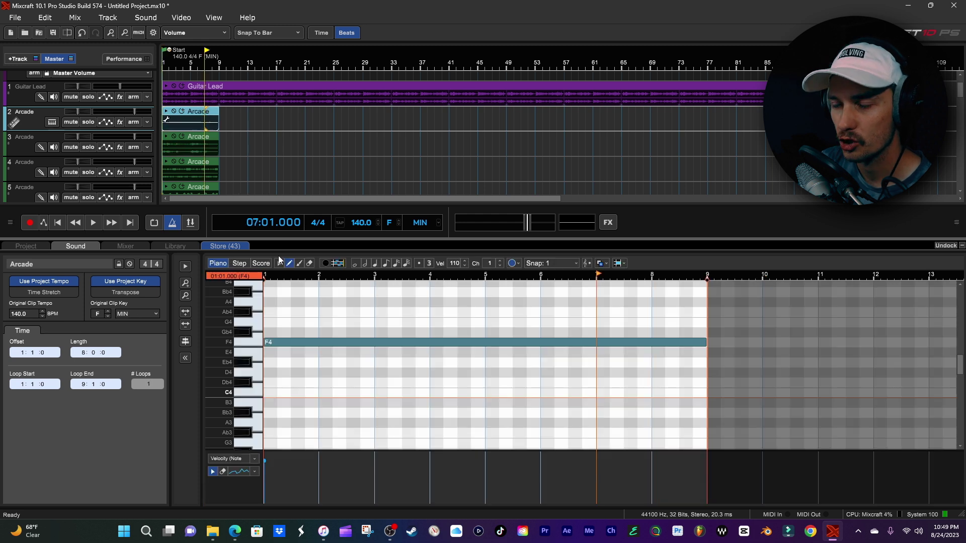
{"action": "left_click", "coordinate": [260, 324]}
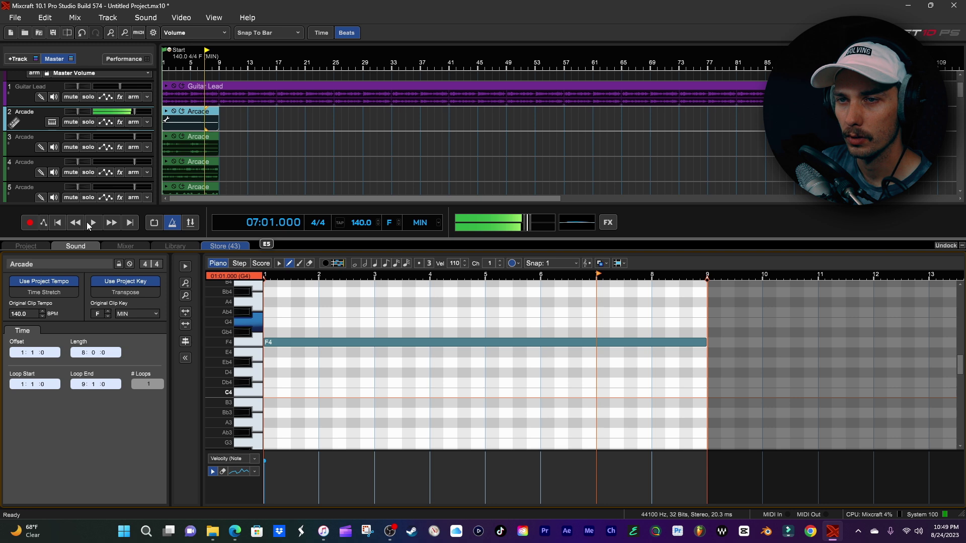
{"action": "left_click", "coordinate": [259, 324]}
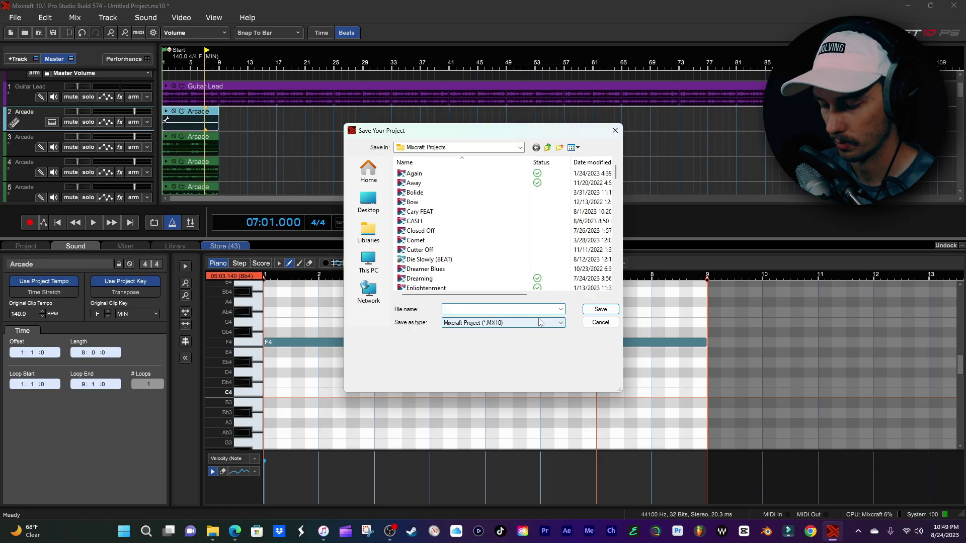
Name the project file "Banger for the" for saving in the Mixcraft Projects folder.
{"action": "type", "text": "Banger fort"}
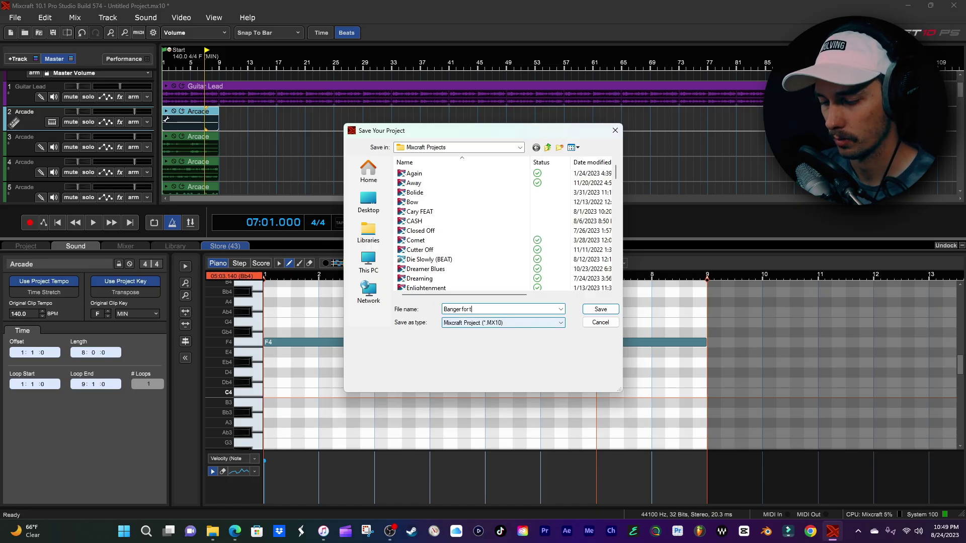
{"action": "type", "text": "he"}
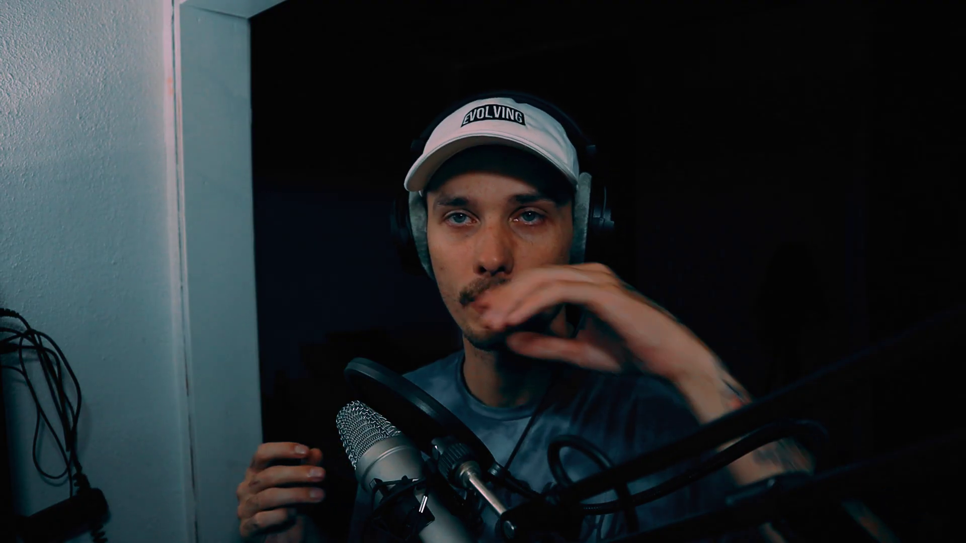